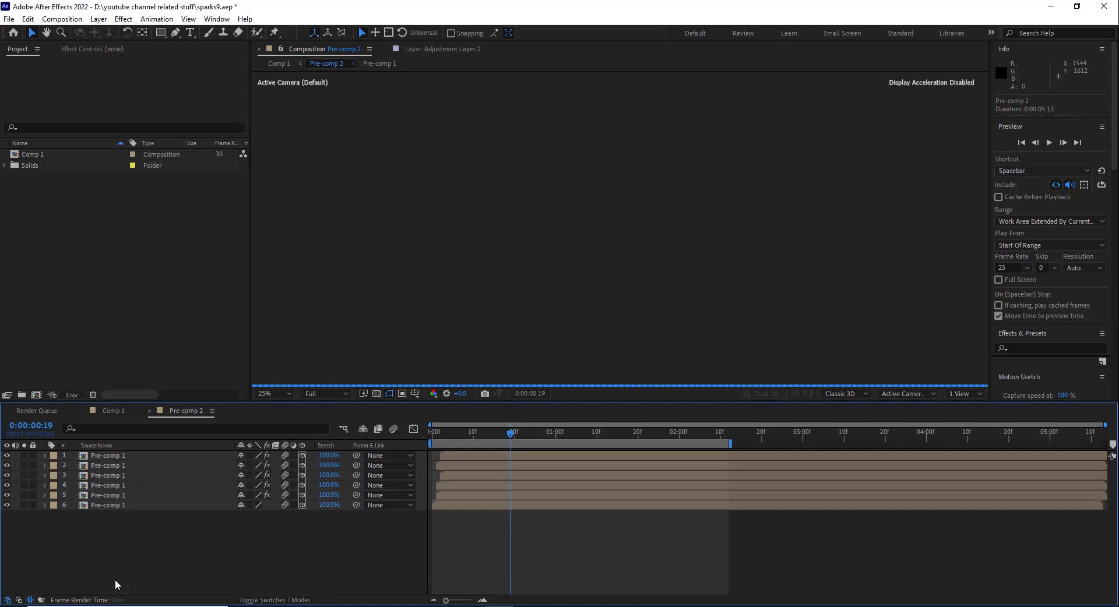
Set the preview resolution to Quarter and scrub Pre-comp 2 from its start to 0:00:00:14.
left_click(331, 394)
left_click(329, 460)
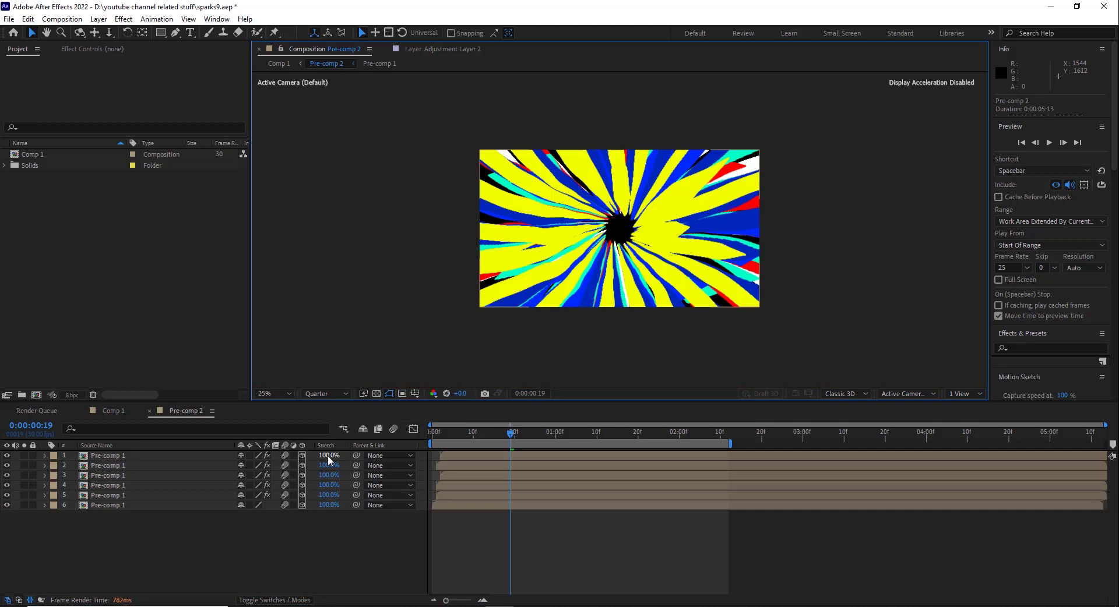
left_click(439, 441)
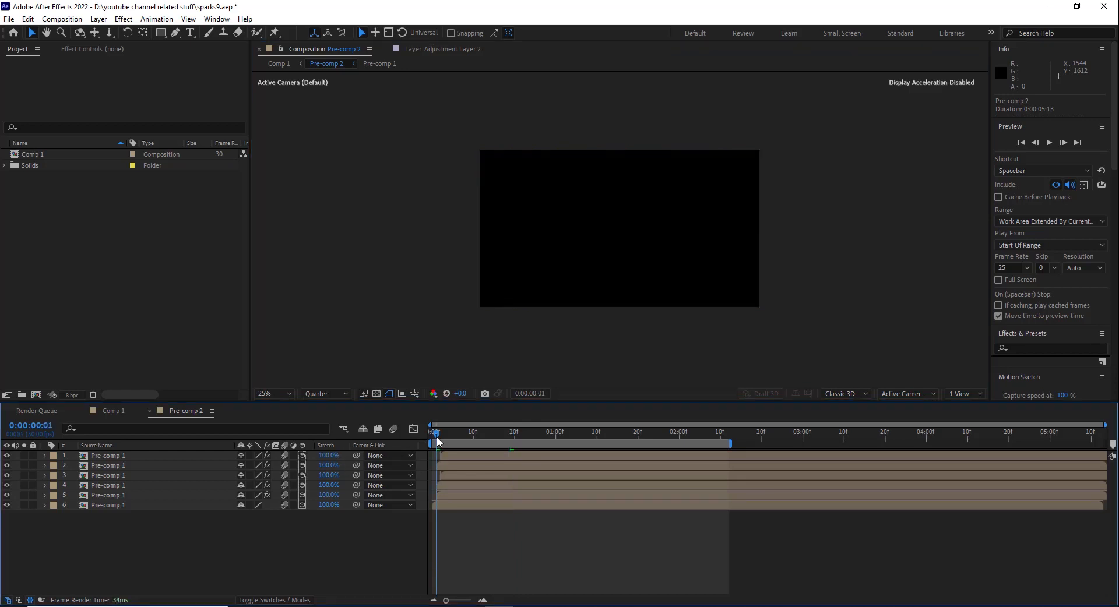
left_click_drag(438, 441, 491, 441)
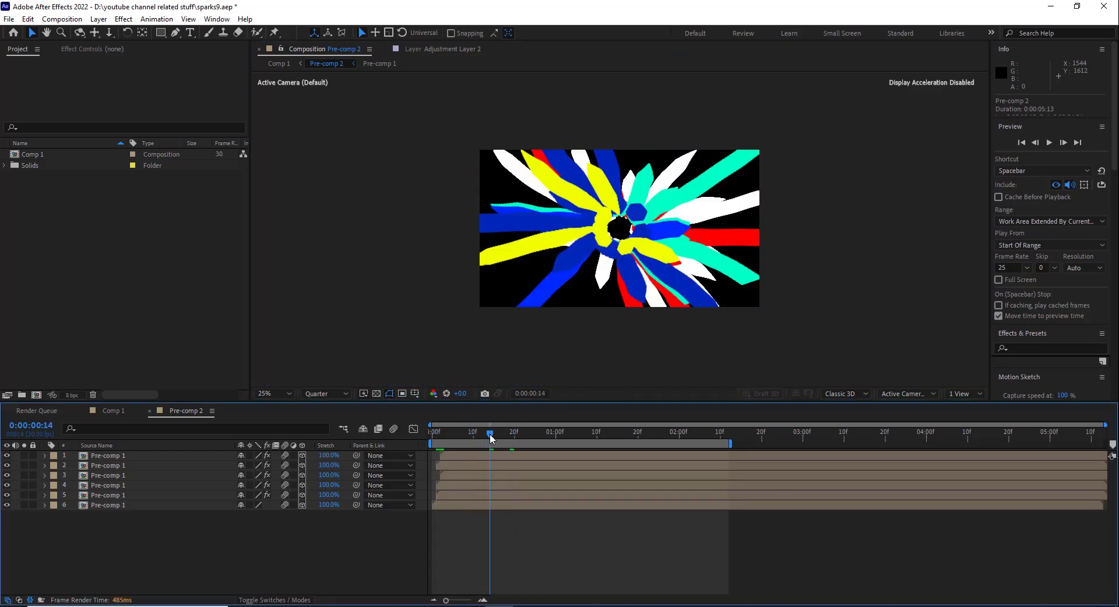
Open the lowest Pre-comp 1 layer as its own composition and scrub its opening frames to 0:00:00:12.
left_click(107, 507)
double_click(107, 507)
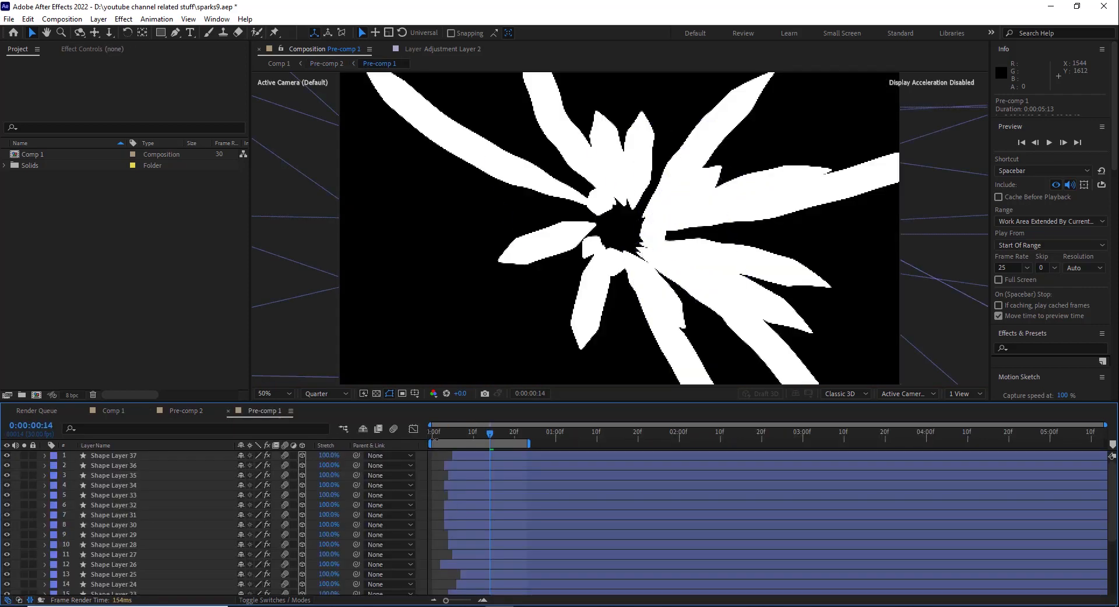
left_click(434, 441)
left_click_drag(433, 440, 482, 435)
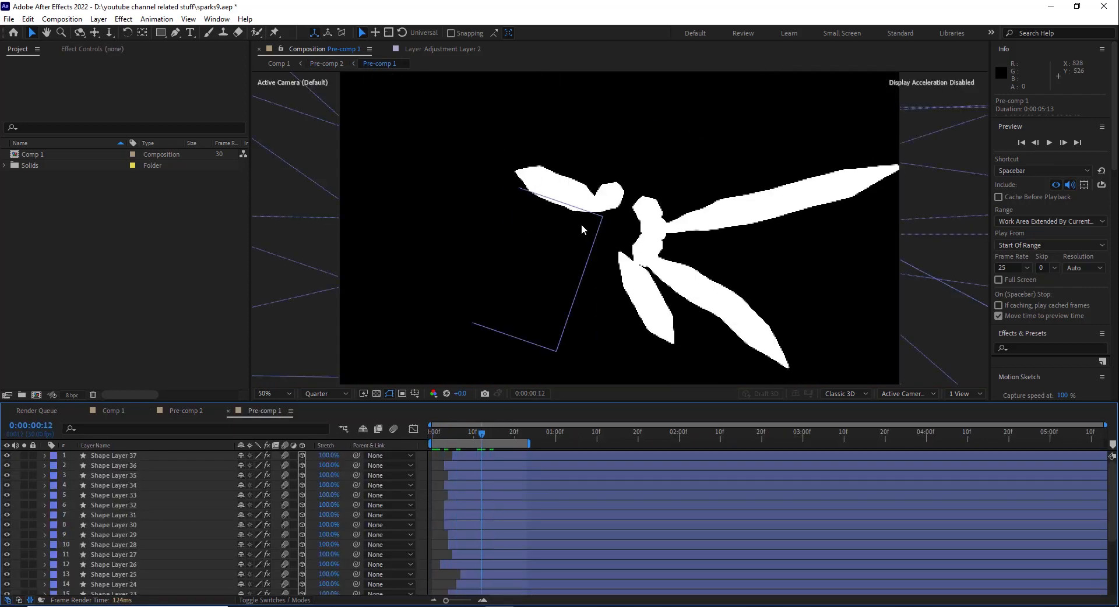
Solo Shape Layer 14 and scrub from the start to 0:00:00:16 to preview its stroke animation.
scroll(583, 229, "down", 2)
key("Home")
scroll(150, 547, "down", 5)
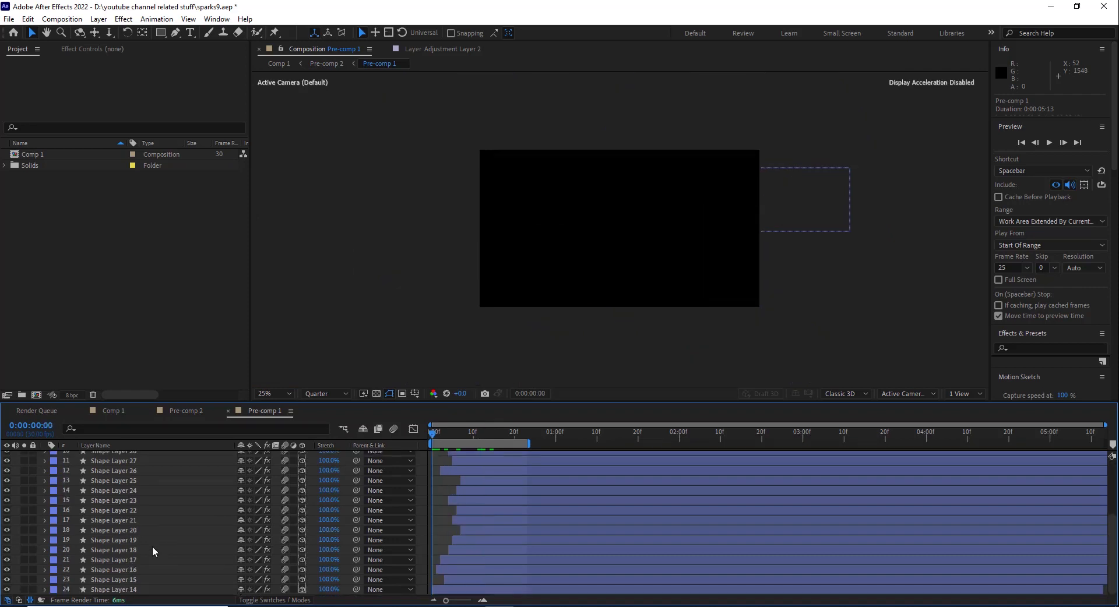
left_click(122, 591)
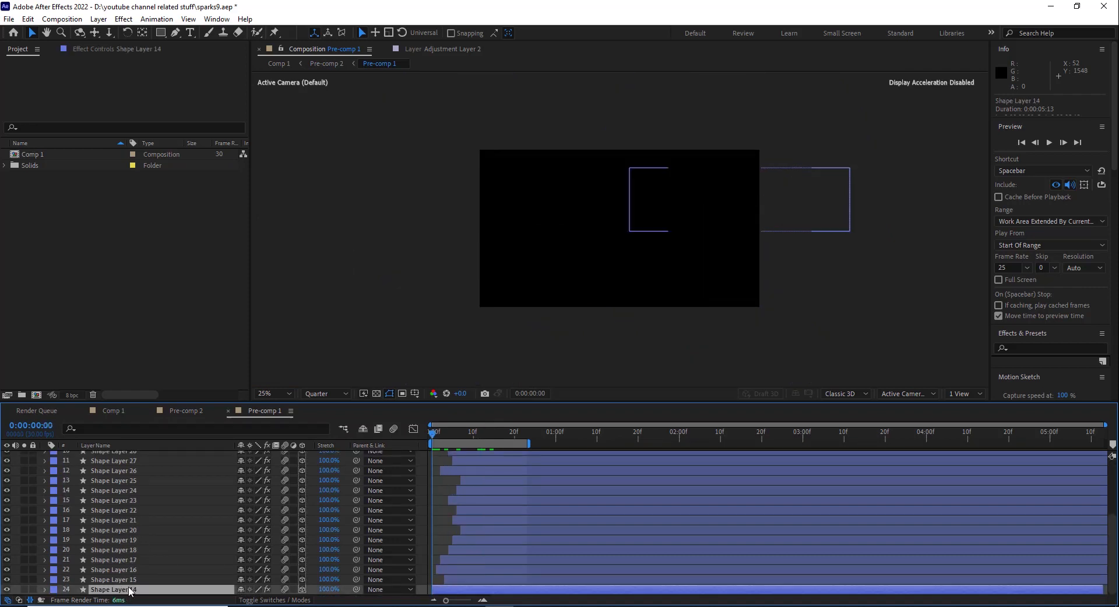
left_click(24, 590)
left_click_drag(445, 434, 498, 431)
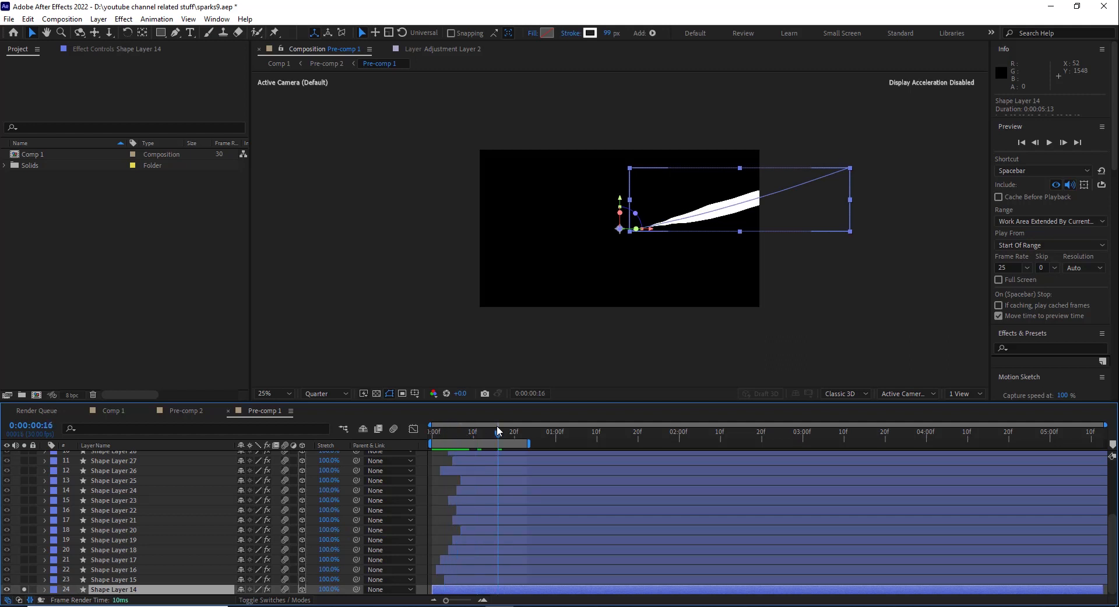
Expand Shape Layer 14's transform, contents, Trim Paths 1 and Shape 1 properties to review them.
left_click(45, 590)
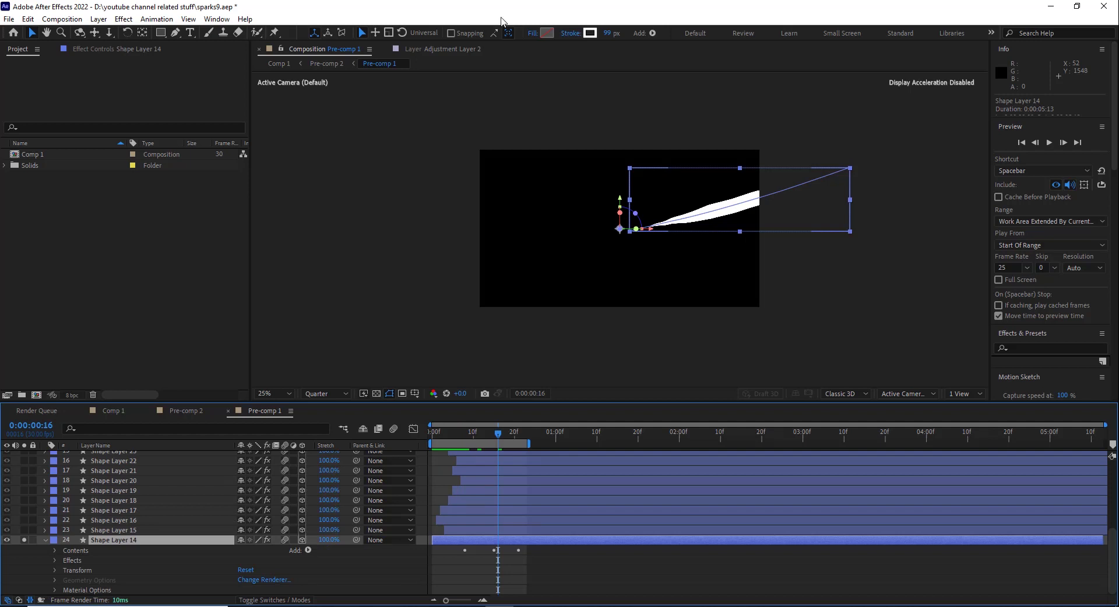
left_click(55, 568)
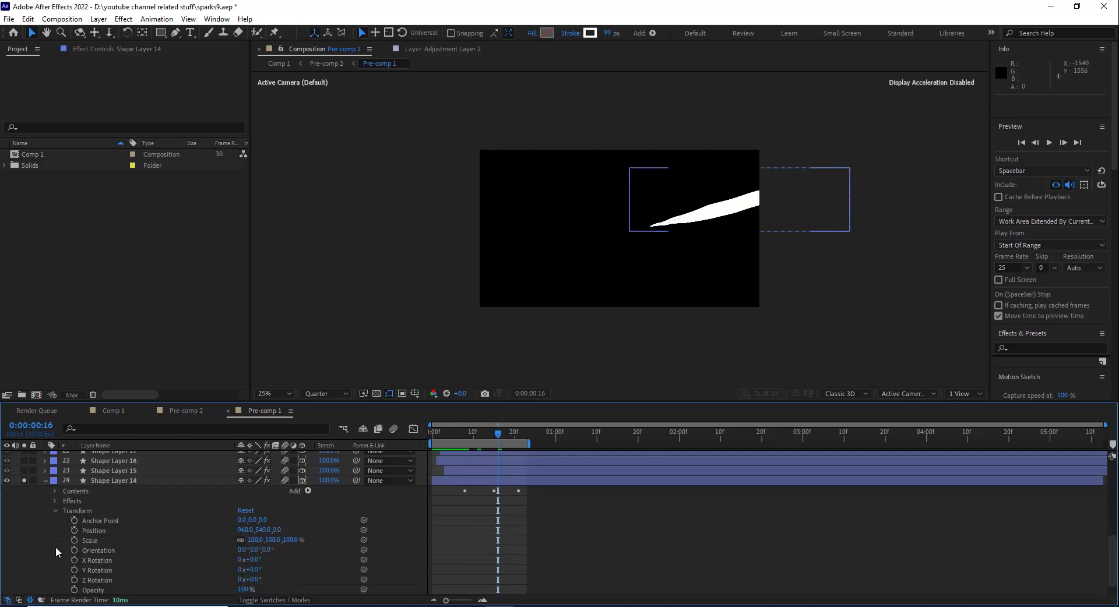
left_click(54, 491)
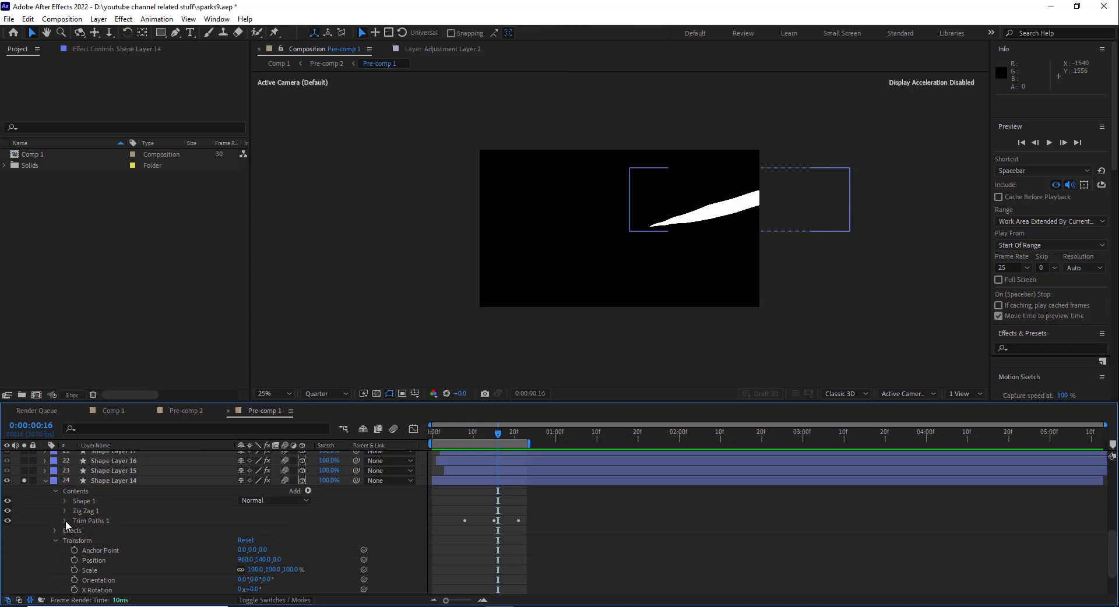
left_click(65, 521)
left_click(65, 500)
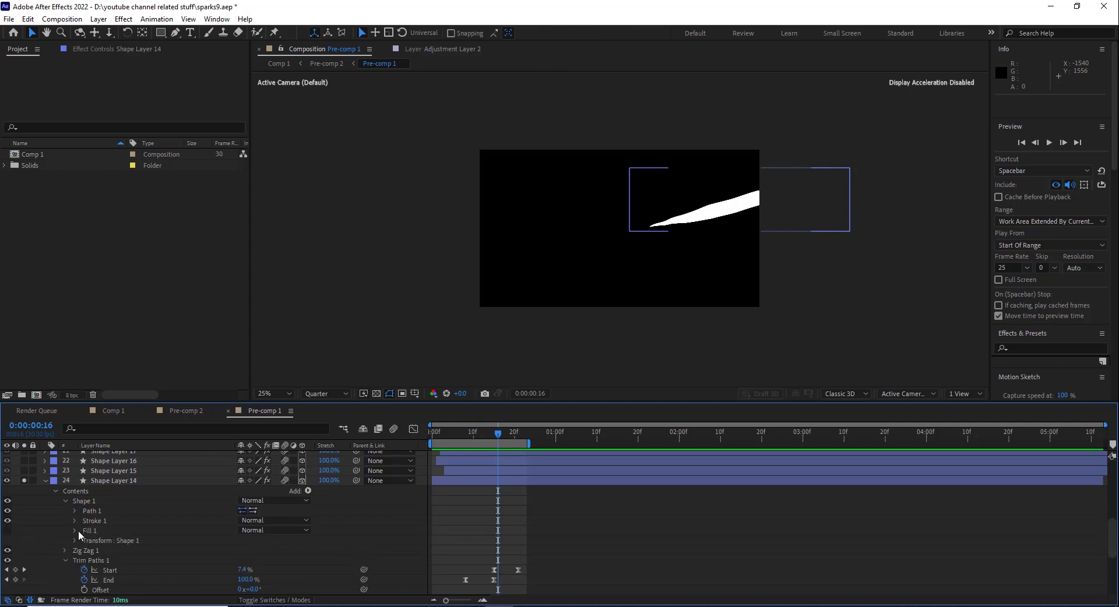
left_click(74, 541)
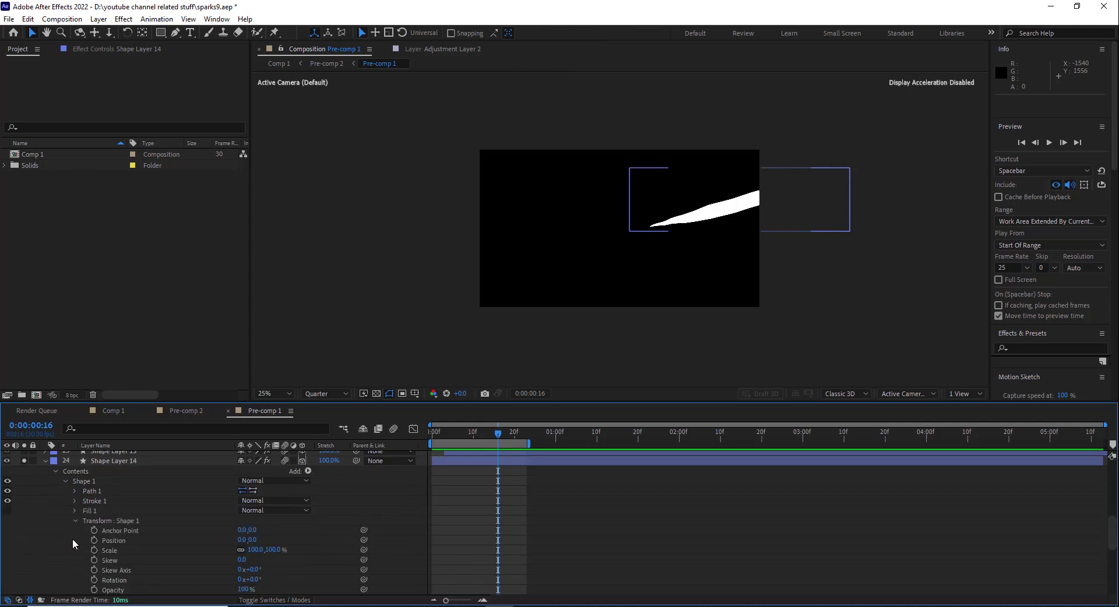
Examine Shape Layer 14's Stroke 1 settings, including stroke width, line cap and the Taper values.
scroll(178, 532, "down", 2)
scroll(137, 534, "up", 5)
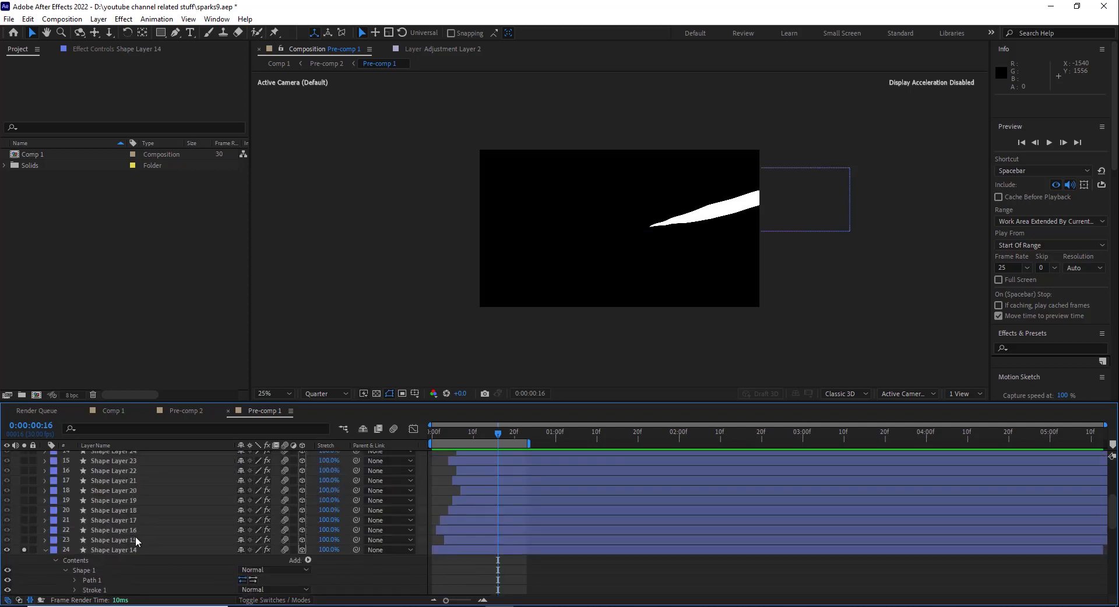
scroll(133, 536, "down", 4)
left_click(74, 502)
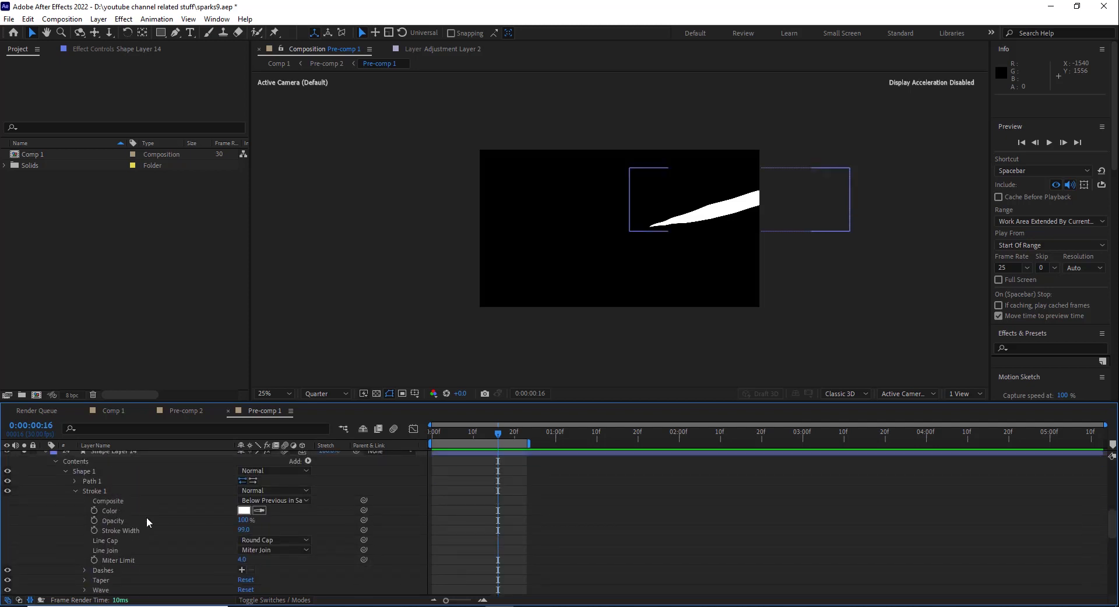
scroll(104, 534, "down", 3)
left_click(85, 521)
scroll(186, 524, "up", 5)
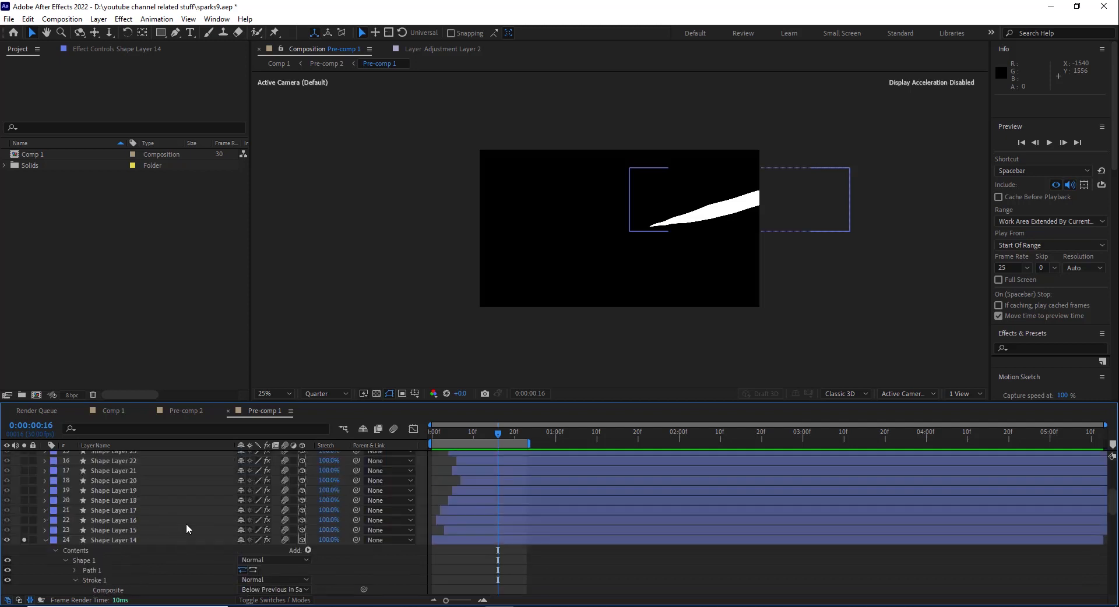
scroll(181, 543, "down", 4)
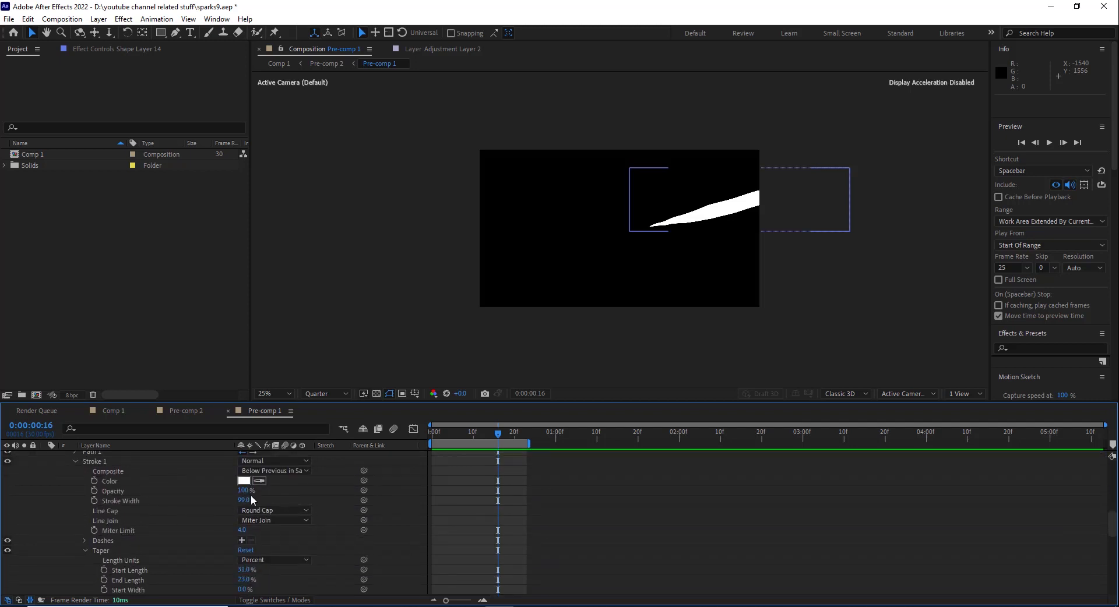
scroll(298, 535, "down", 3)
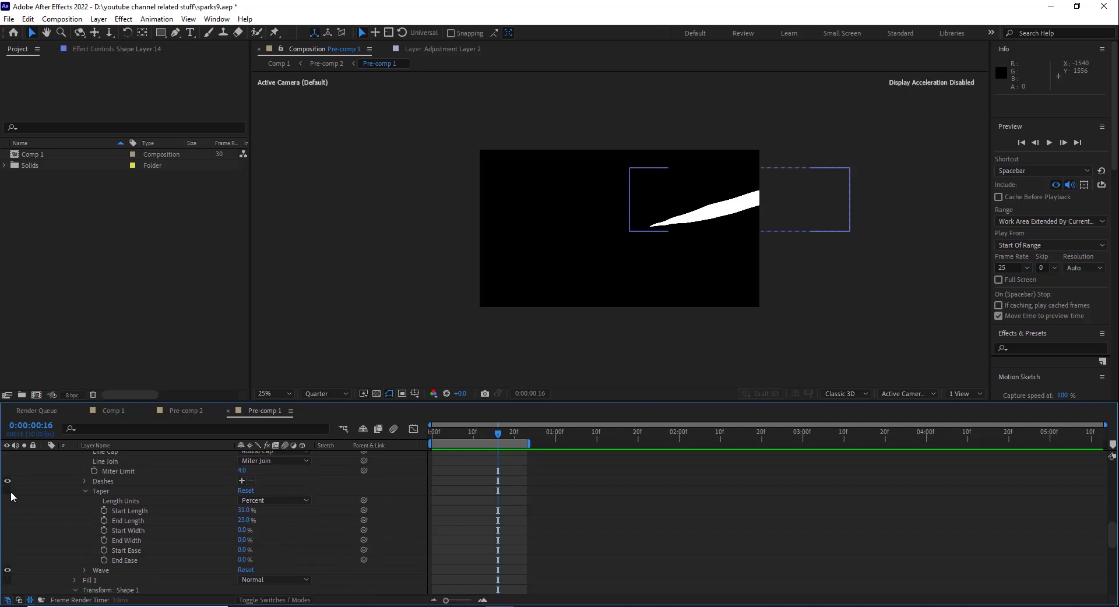
Compare Shape Layer 14's stroke with Taper disabled and enabled, leaving Taper enabled.
left_click(102, 493)
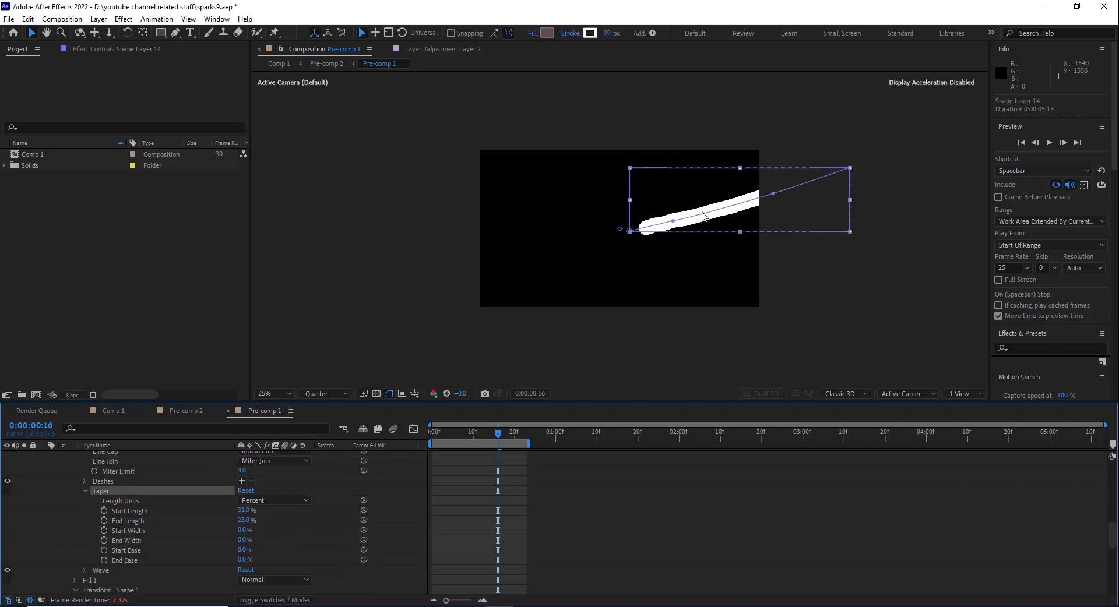
key("period")
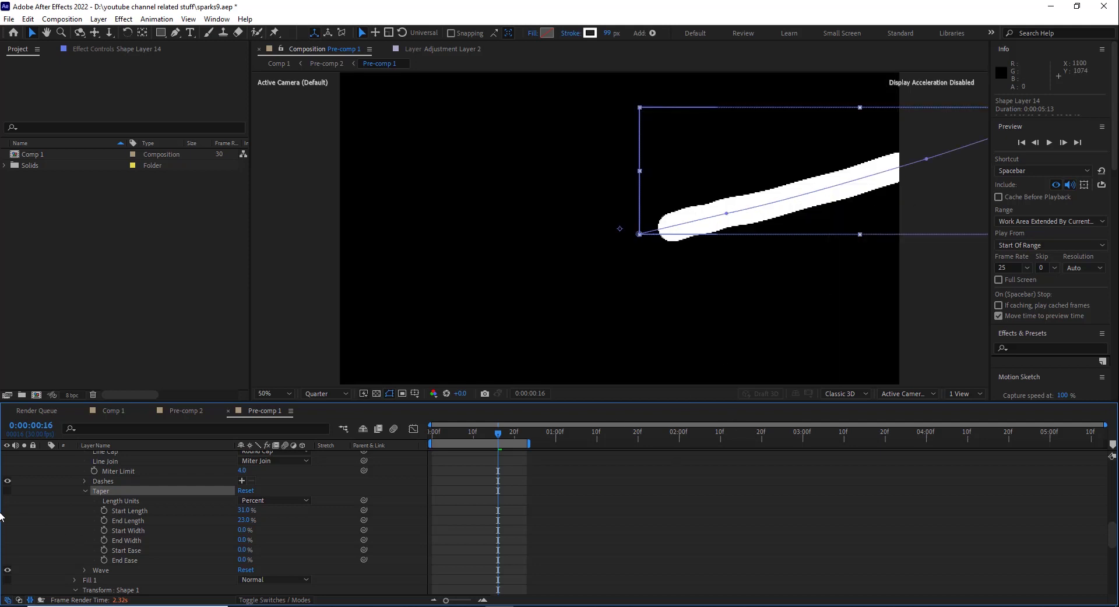
left_click(8, 492)
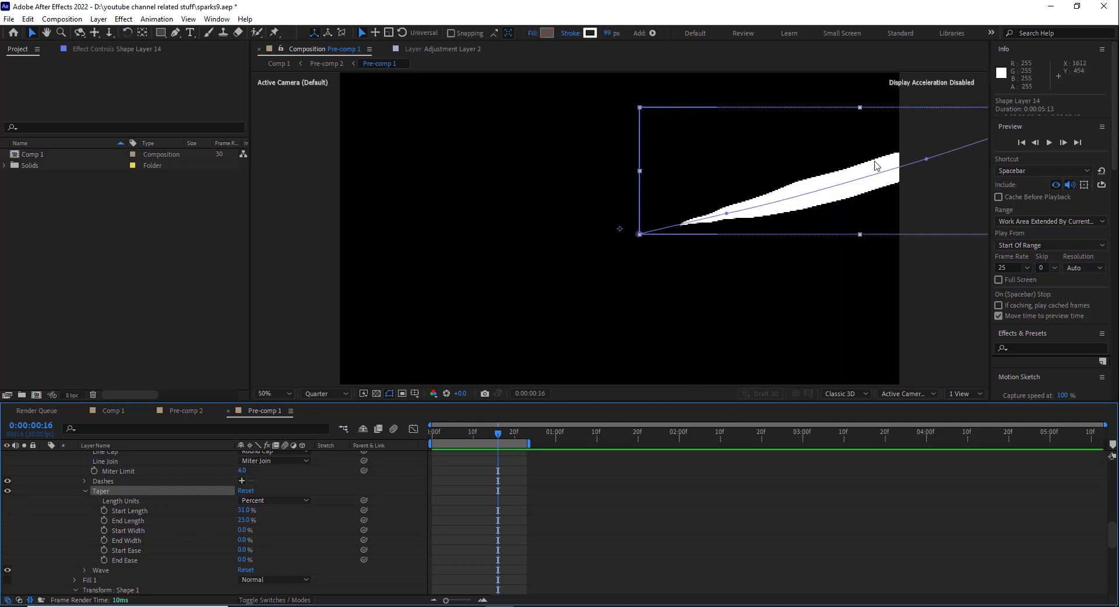
key("comma")
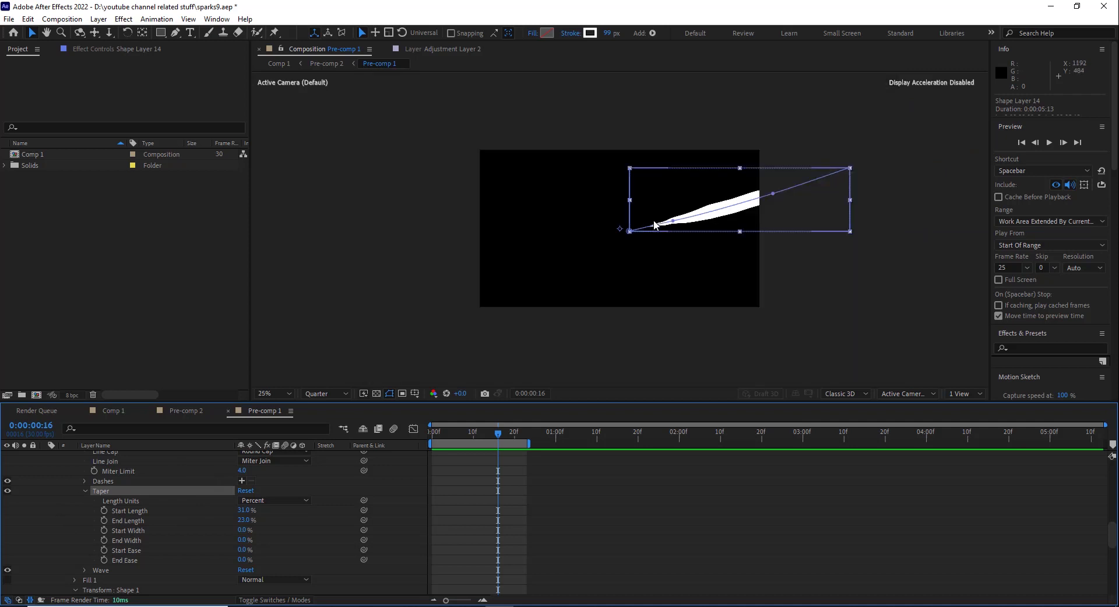
Inspect the tapered stroke at 0:00:00:11 and collapse Shape Layer 14's Shape 1 properties.
left_click_drag(483, 439, 480, 438)
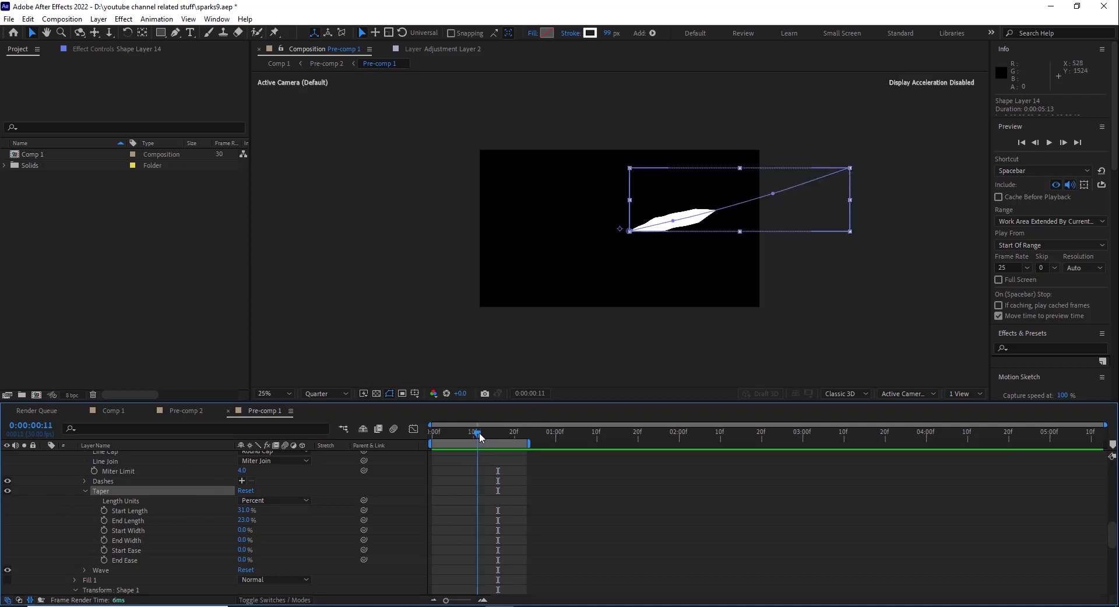
key("period")
key("comma")
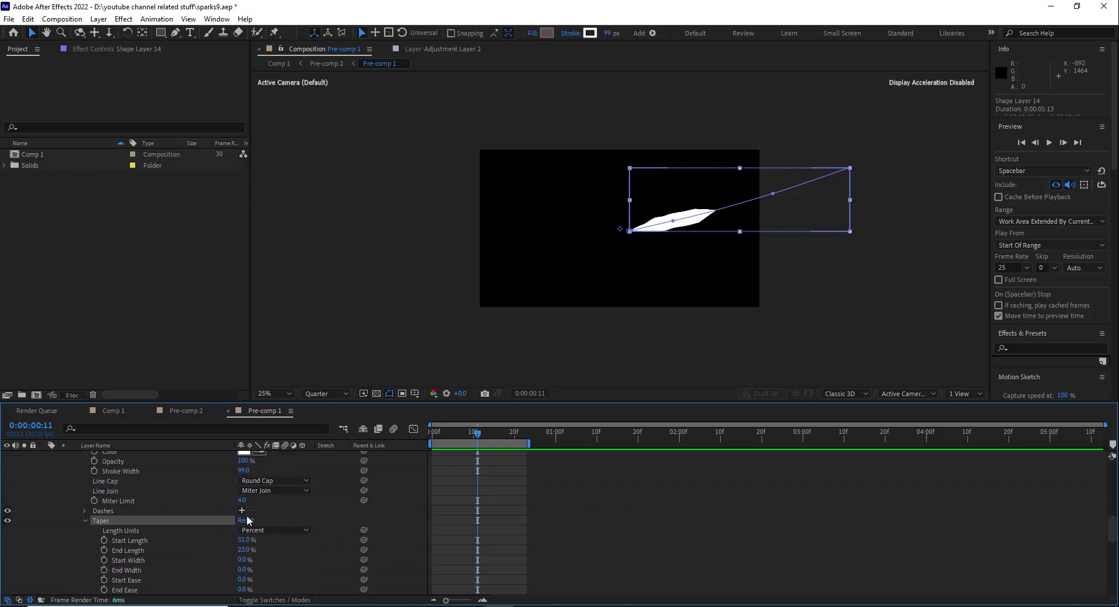
scroll(233, 554, "up", 3)
scroll(247, 520, "up", 3)
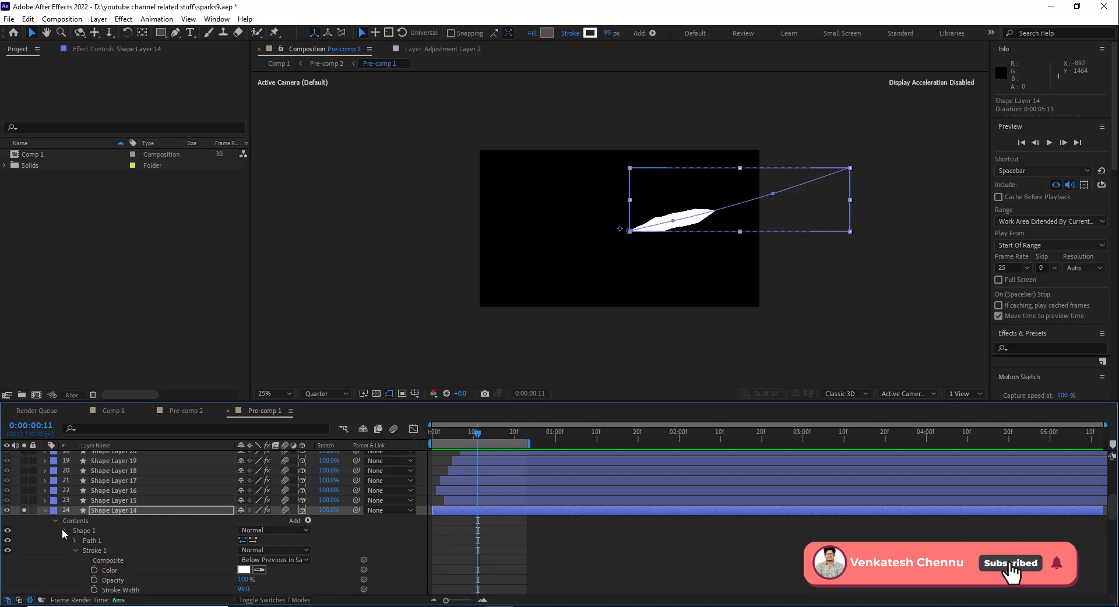
left_click(63, 530)
Solo Shape Layer 15 as well and scrub to 0:00:00:17 to preview both strokes.
left_click(113, 501)
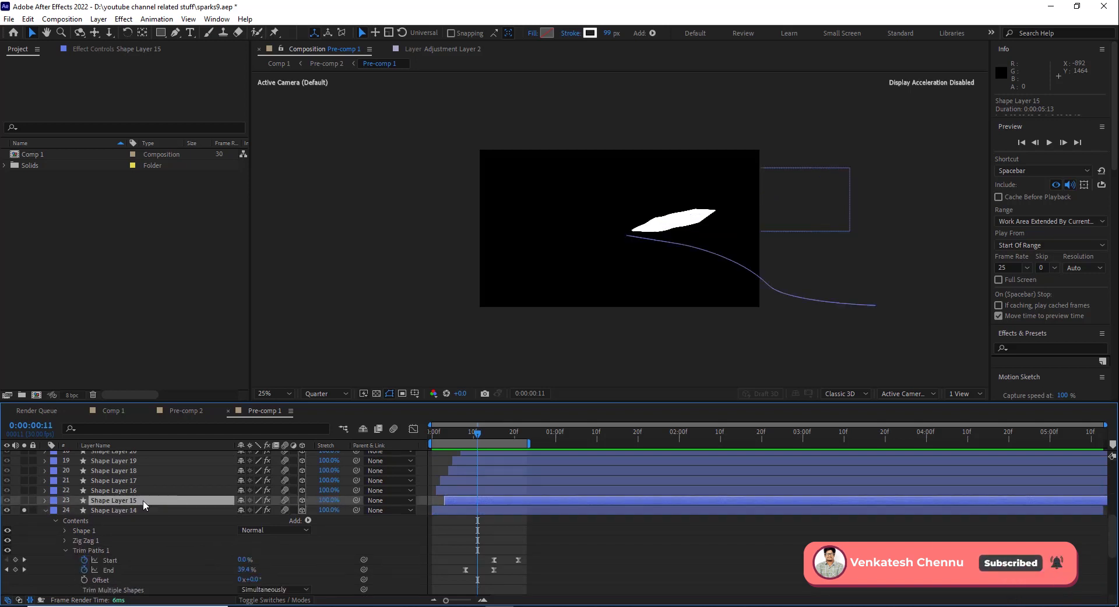
left_click(24, 501)
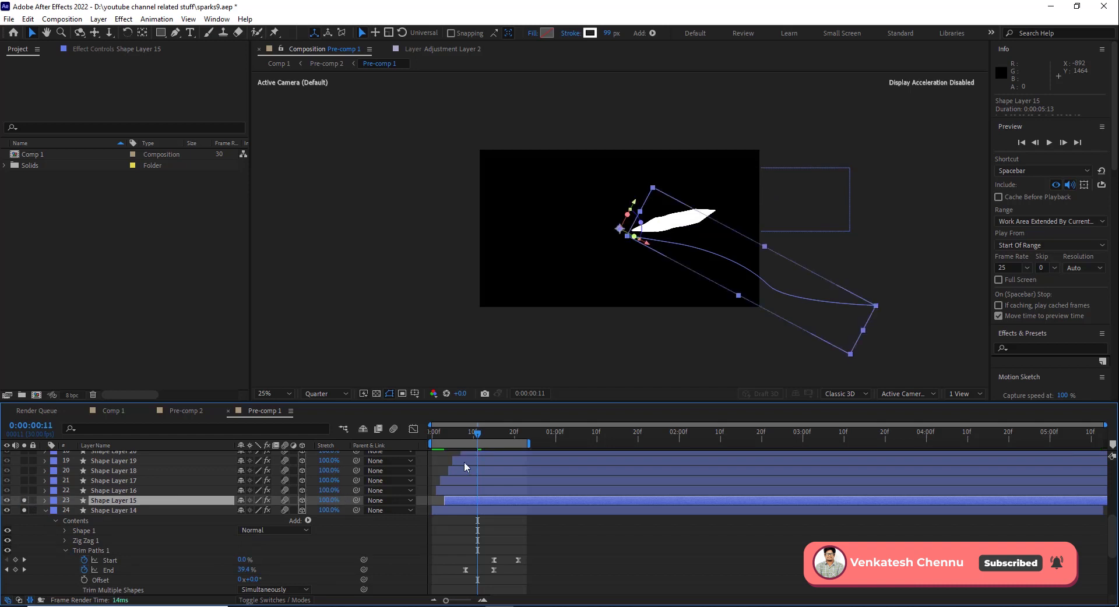
left_click_drag(466, 433, 503, 430)
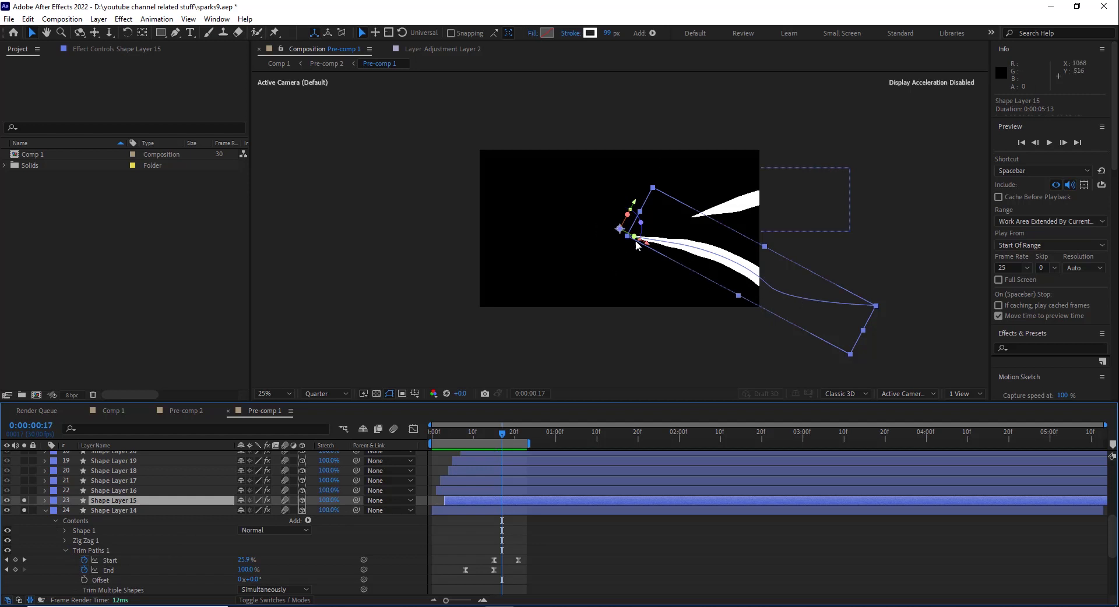
Examine Shape Layer 15's Stroke 1 and Taper settings, then collapse the layer.
left_click(45, 500)
left_click(65, 521)
left_click(75, 540)
scroll(212, 541, "down", 2)
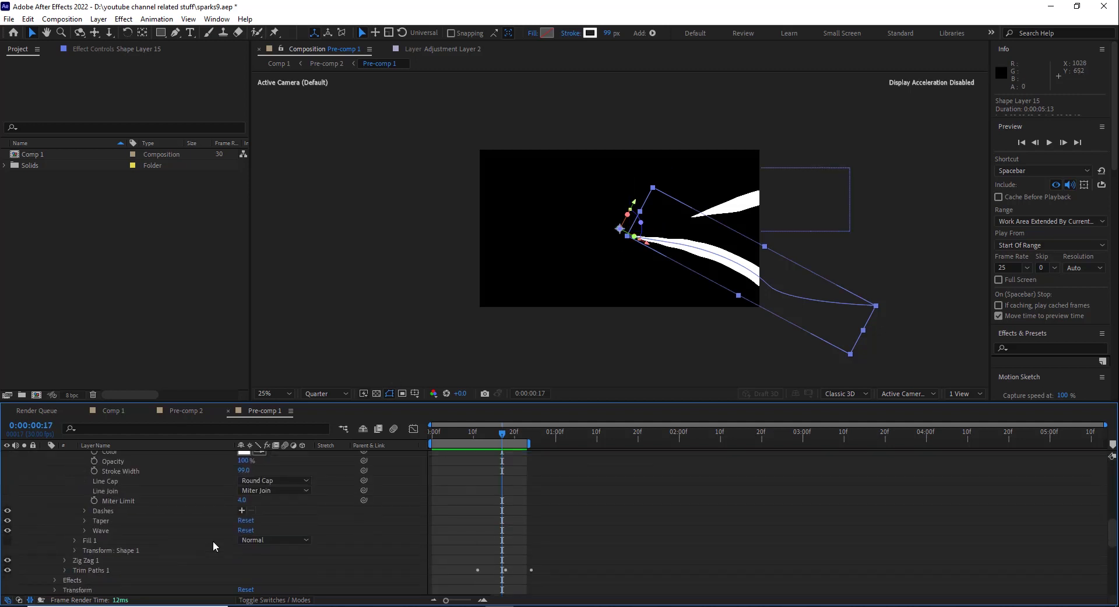
left_click(86, 521)
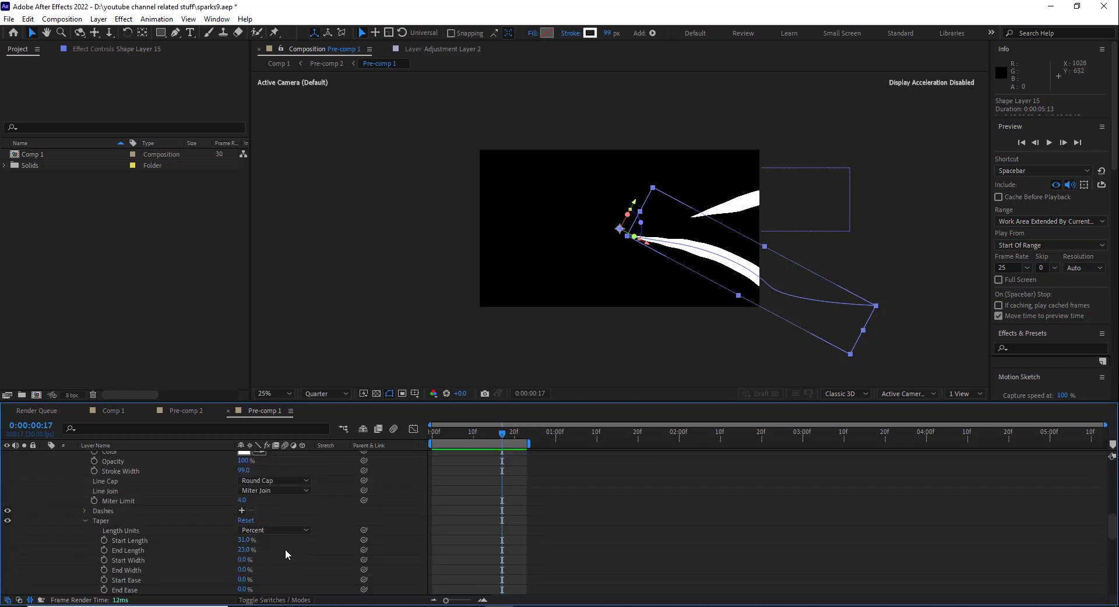
scroll(288, 531, "up", 4)
left_click(44, 510)
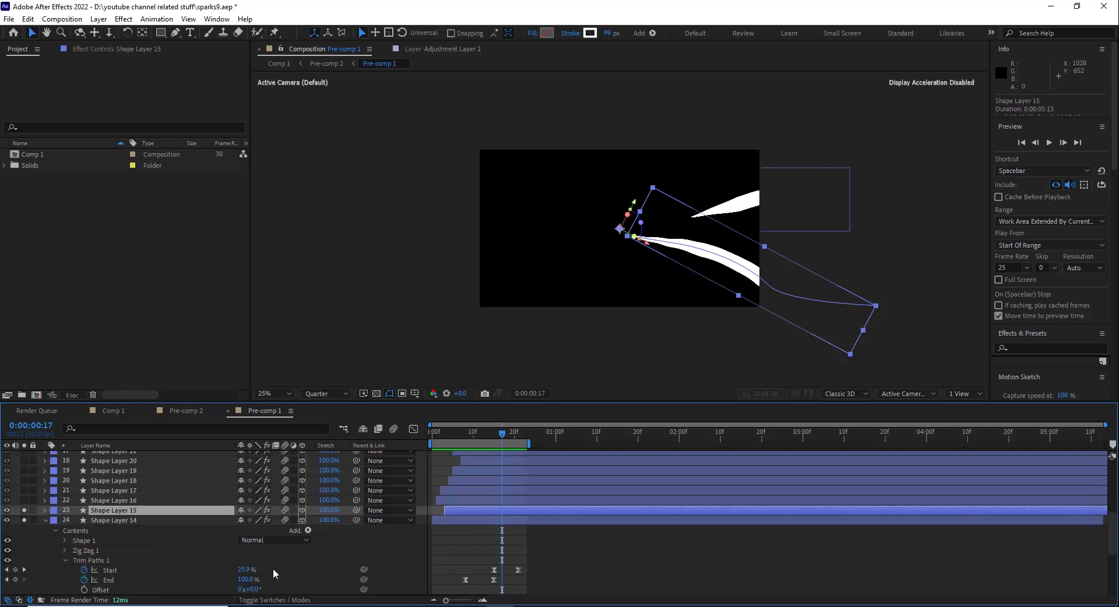
Review Shape Layer 14's Trim Paths start and end keyframes while scrubbing the timeline to 0:00:00:15.
scroll(318, 531, "down", 3)
scroll(318, 531, "up", 2)
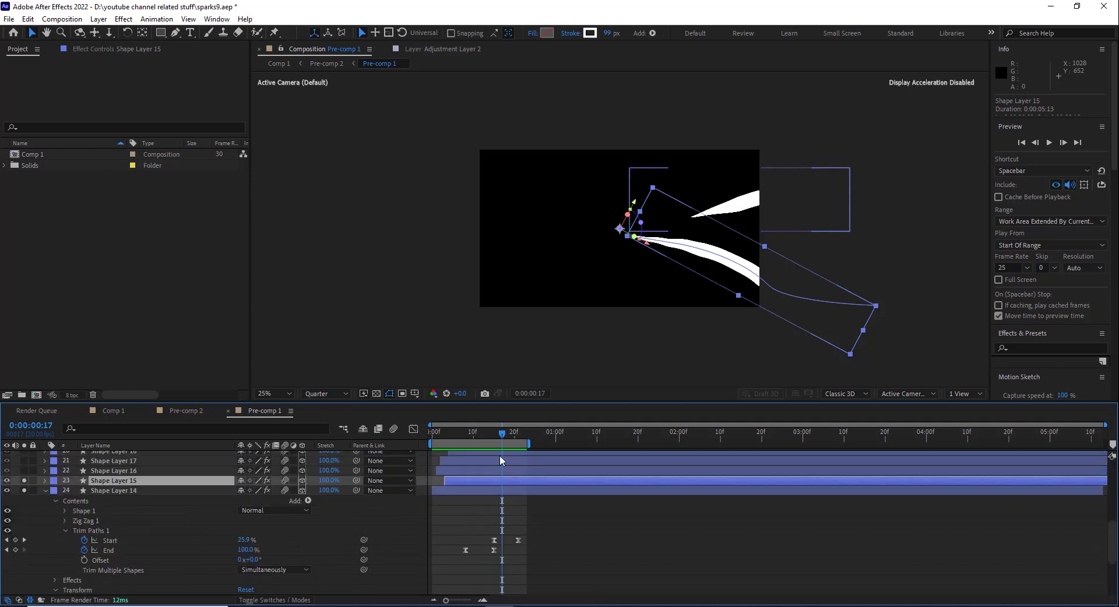
left_click_drag(498, 435, 522, 429)
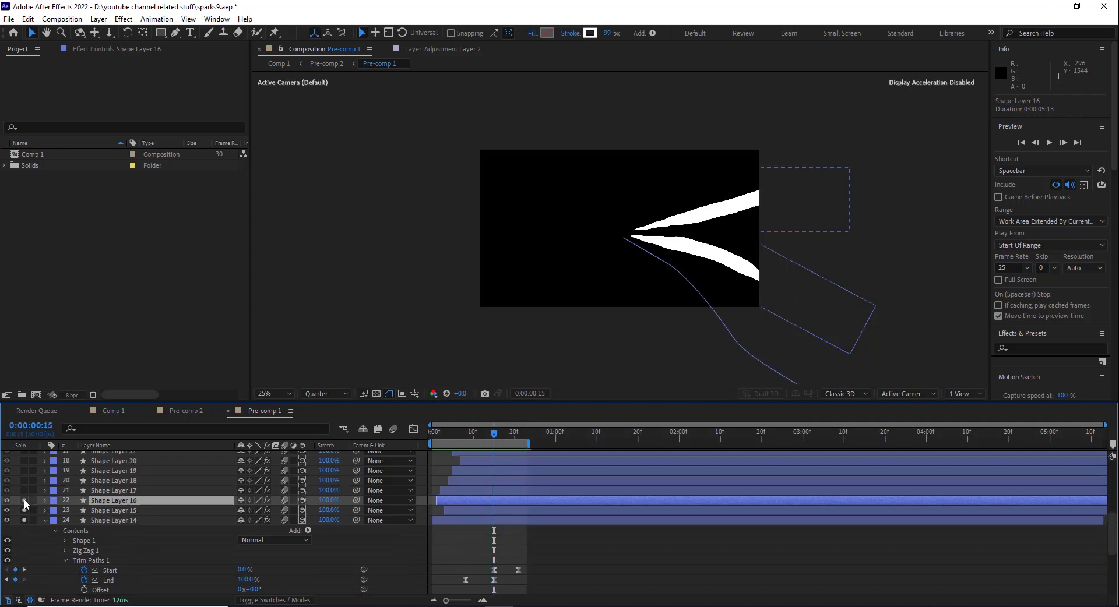
Solo Shape Layer 16 and Shape Layer 17 alongside the strokes already soloed.
left_click(23, 500)
left_click(21, 491)
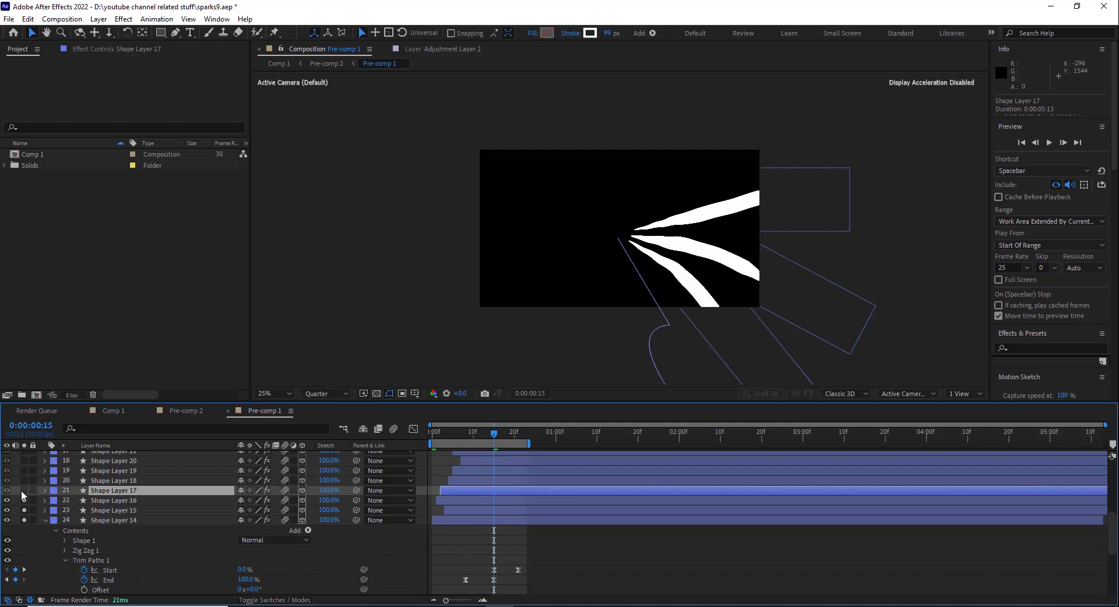
left_click(24, 491)
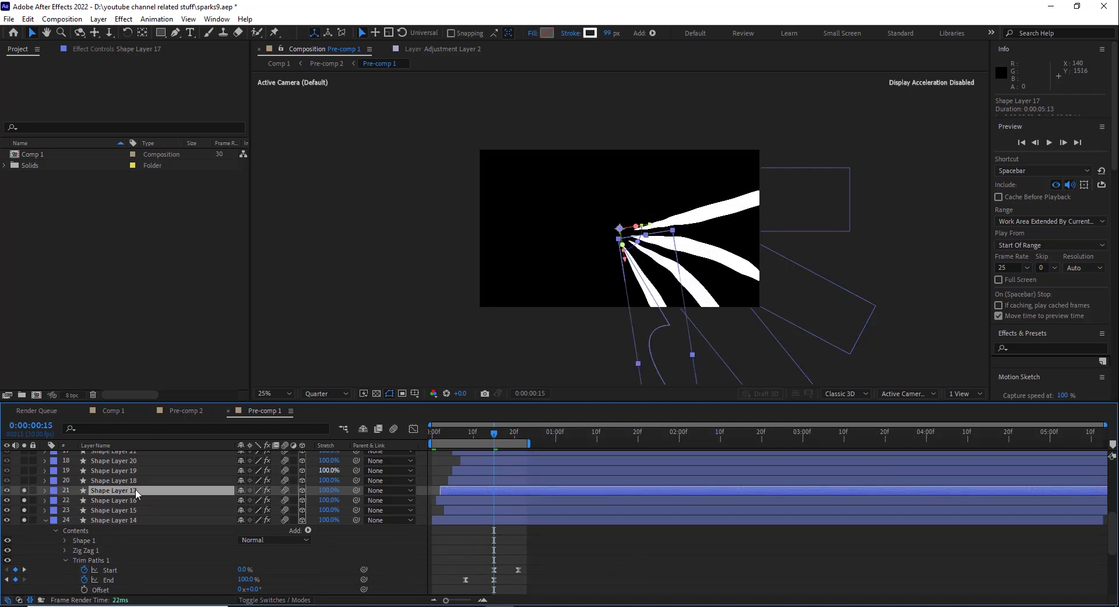
Reshape Shape Layer 16's stroke with the Pen tool by moving its lower path vertex down and inward to about 438, 334.
left_click(129, 501)
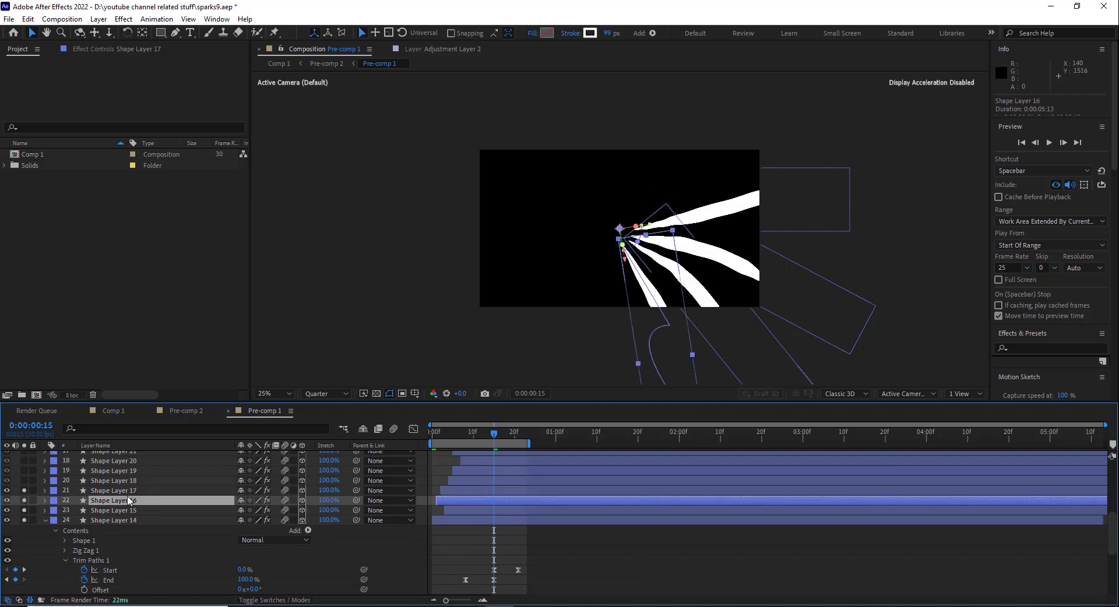
left_click(177, 34)
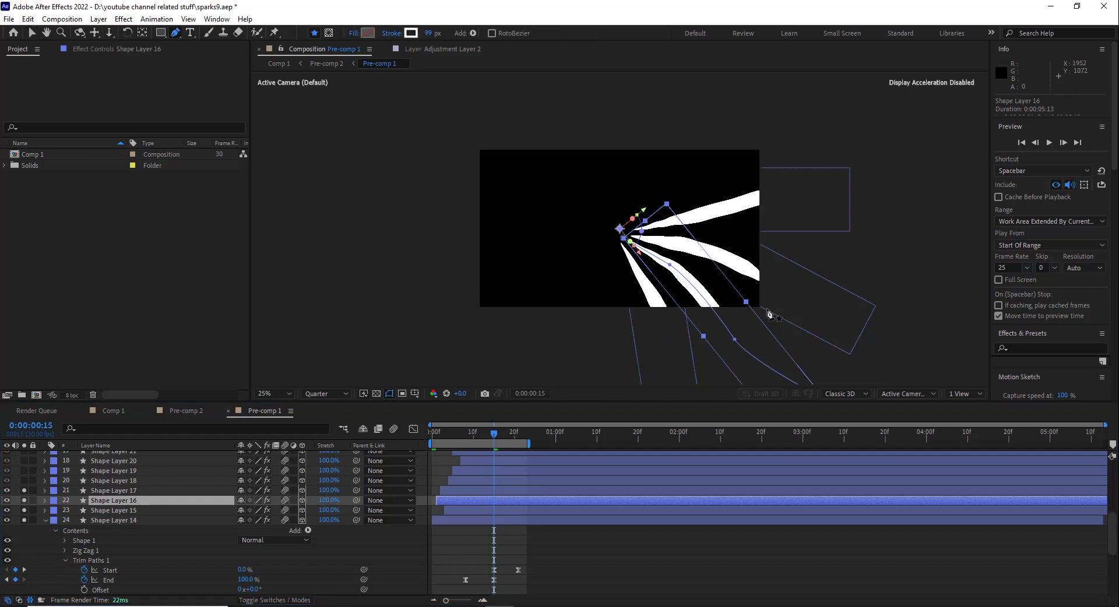
left_click(743, 338)
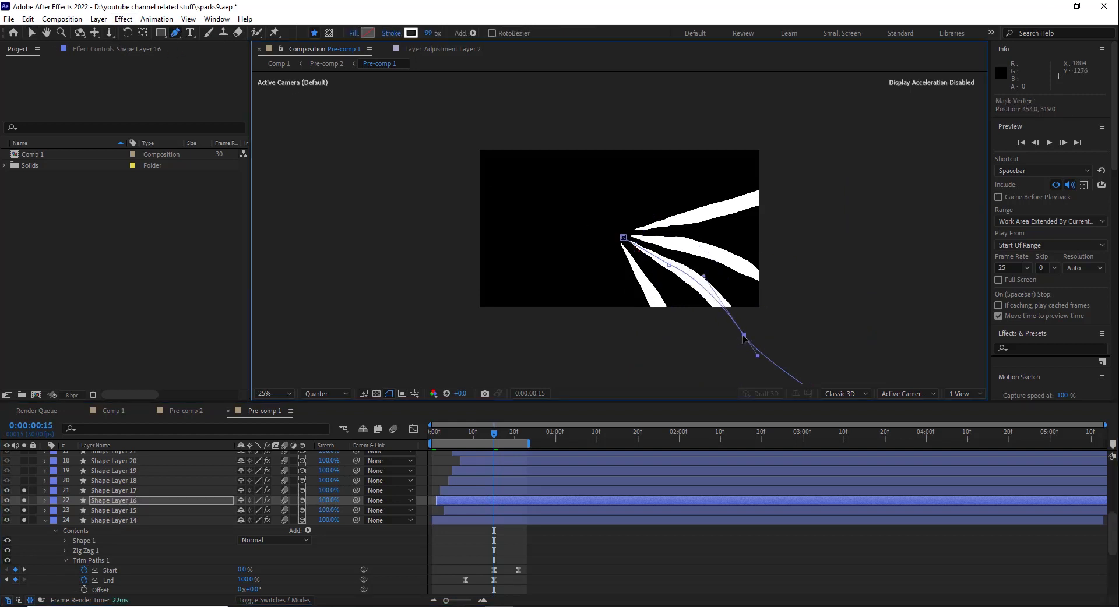
left_click_drag(742, 338, 734, 348)
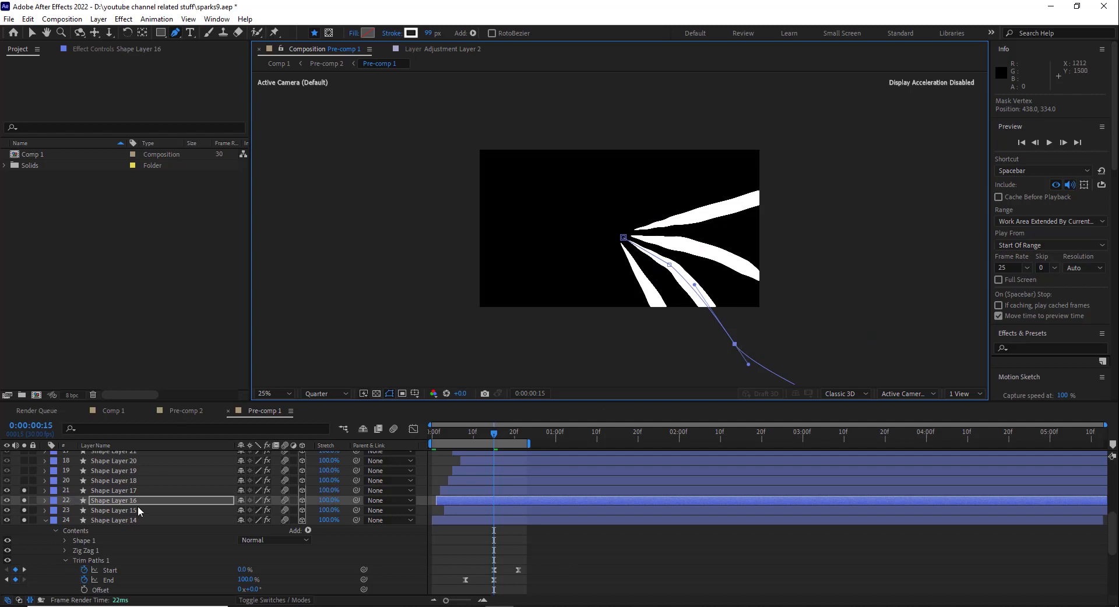
Check the operators that can be added to Shape Layer 14's contents, then review the staggered starts of the layers above it.
left_click(307, 530)
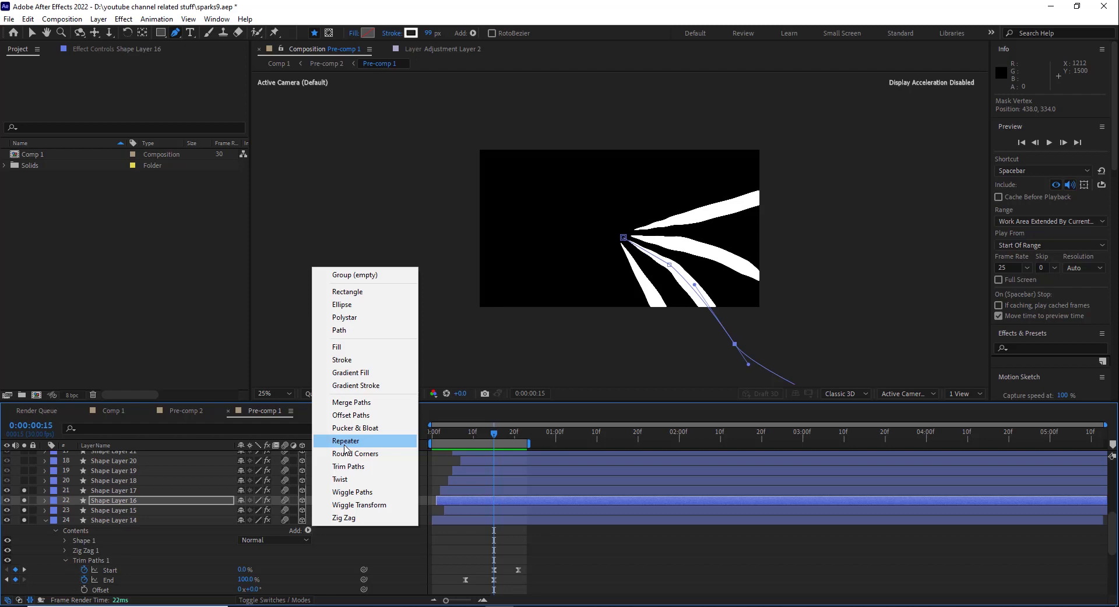
left_click(617, 576)
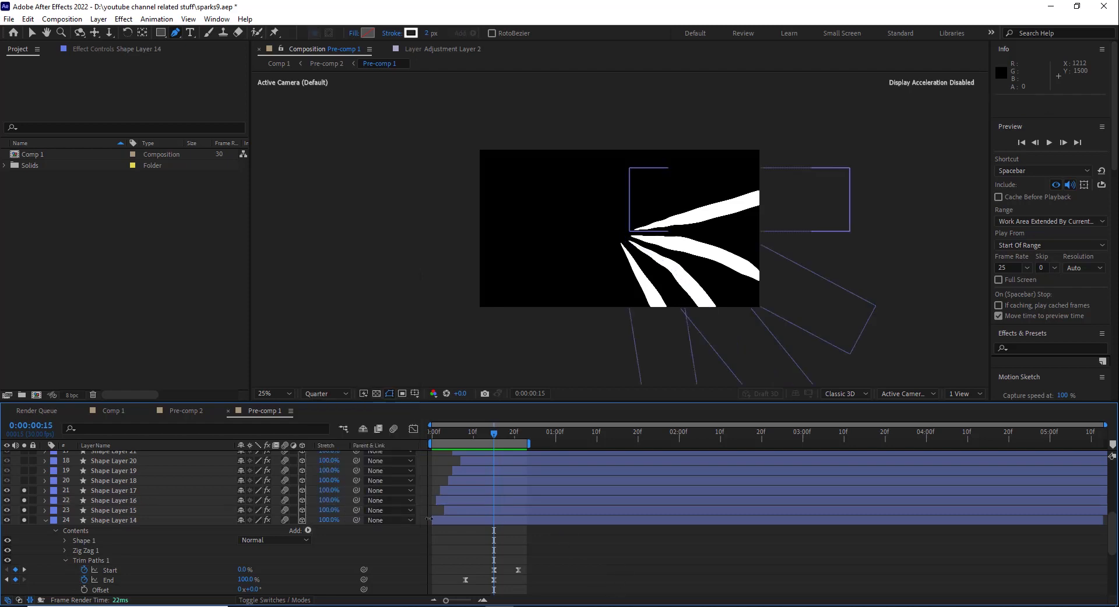
left_click(446, 497)
left_click(447, 492)
left_click(457, 484)
scroll(456, 484, "up", 2)
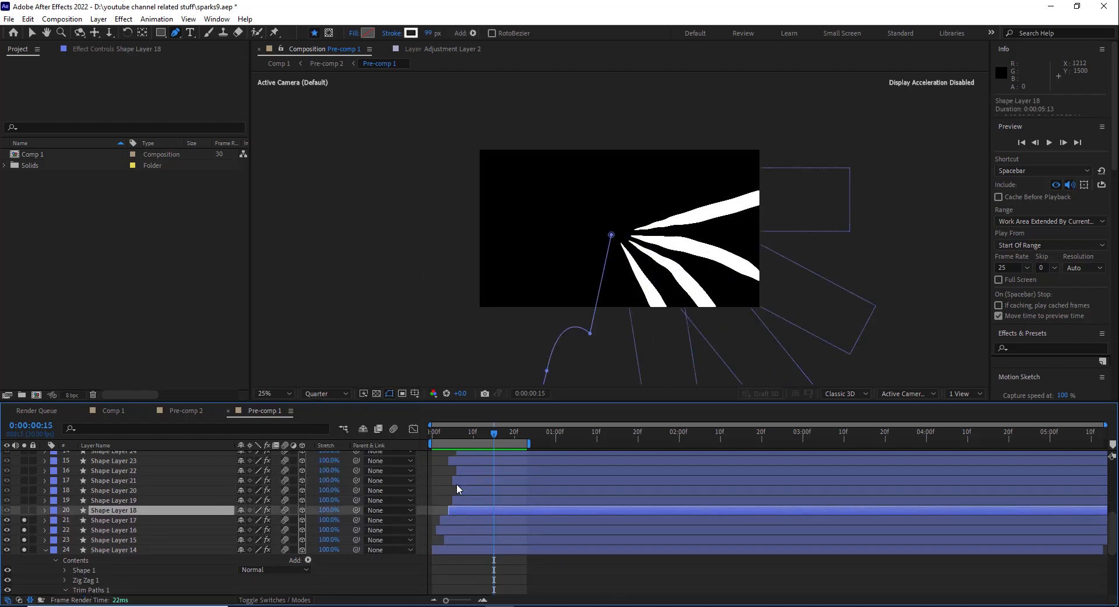
Turn off solo for Shape Layers 17, 16, 15 and 14 to show the whole burst.
left_click(25, 551)
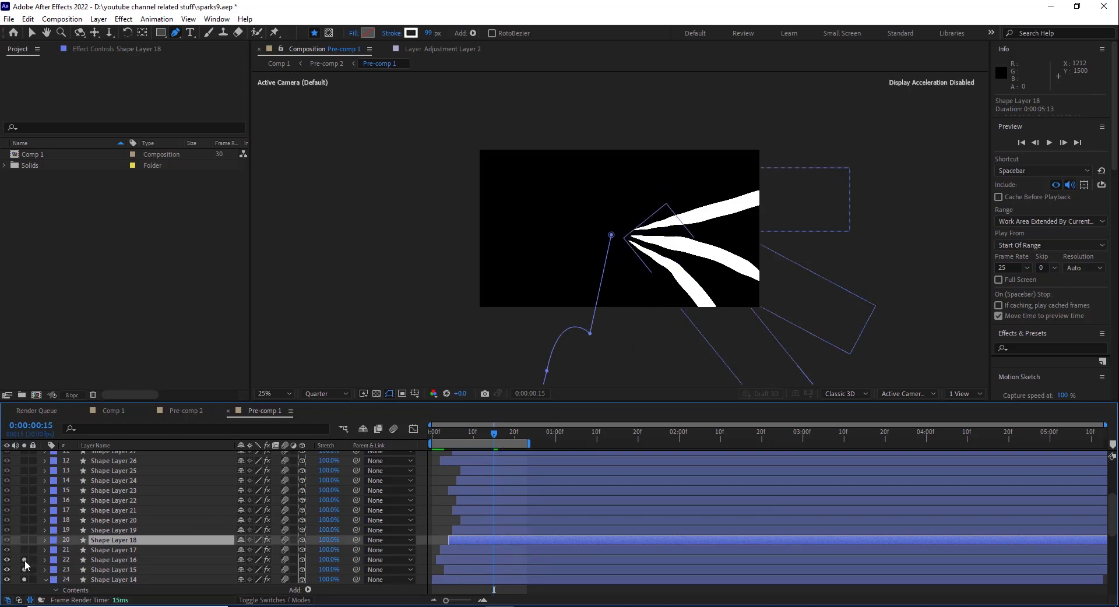
left_click(25, 560)
left_click(26, 571)
left_click(26, 580)
scroll(405, 519, "down", 2)
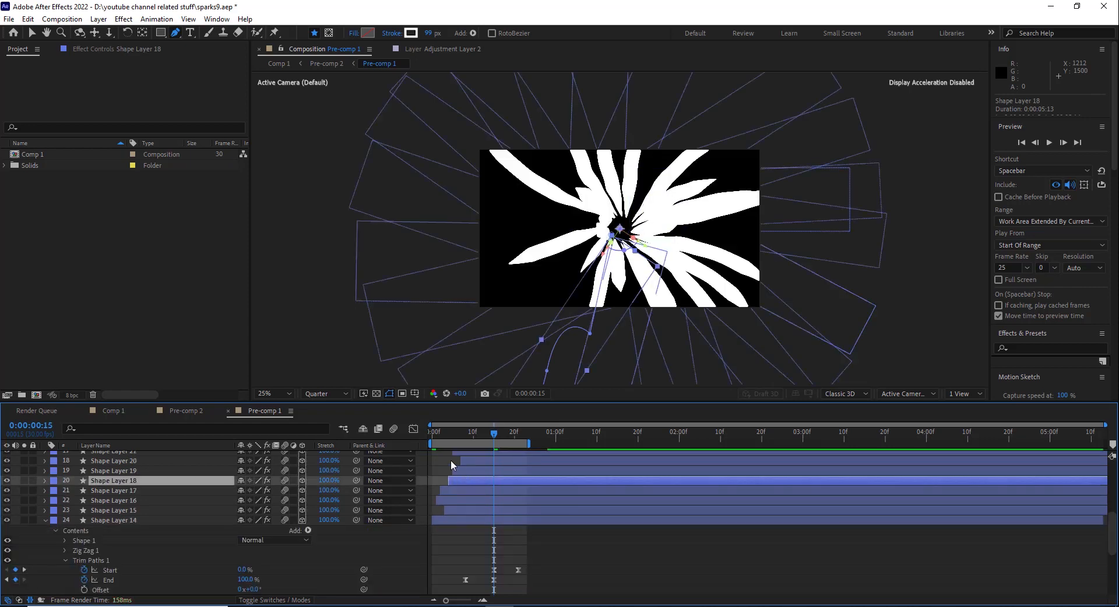
Return to 0:00:00:00 and compare the start offsets of Shape Layers 37, 36 and 35.
left_click(429, 437)
scroll(456, 514, "up", 5)
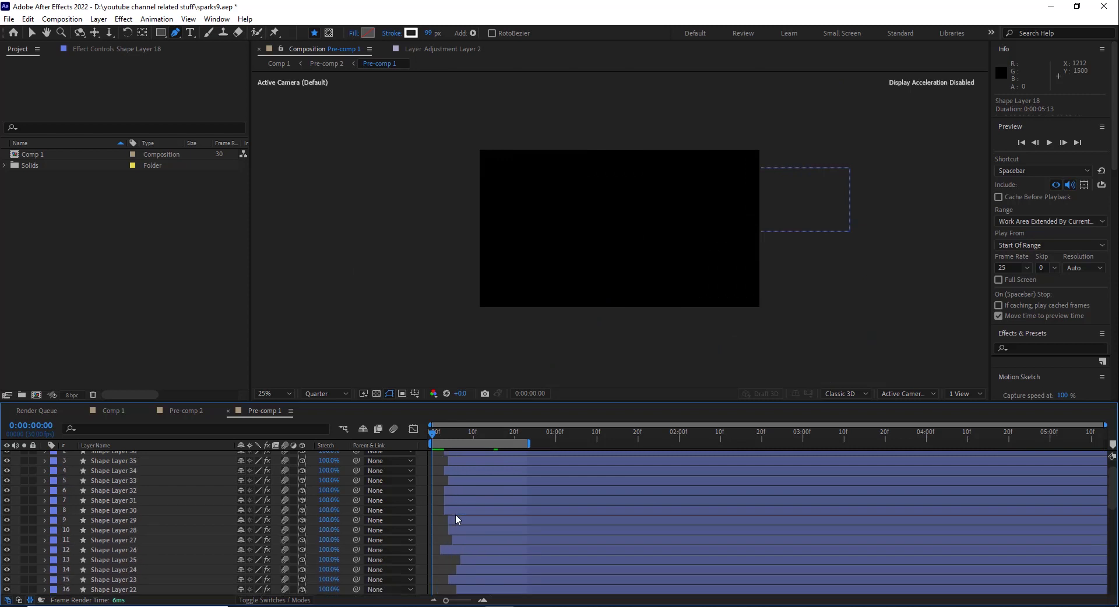
left_click(458, 454)
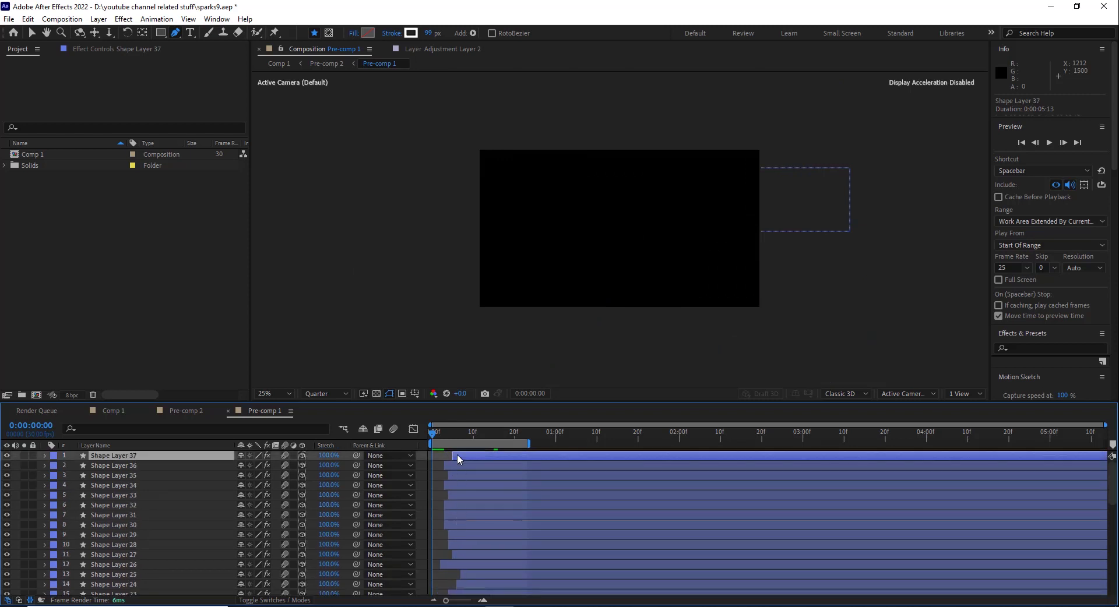
left_click(459, 464)
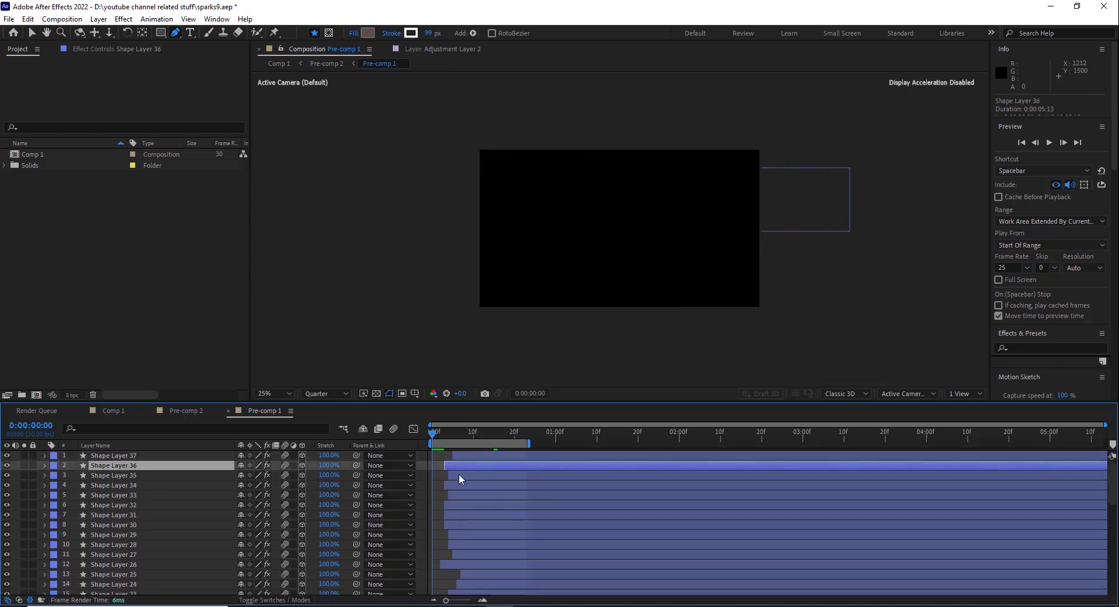
left_click(459, 475)
Play a preview of the complete radial burst in Pre-comp 1, then stop playback.
left_click(1062, 144)
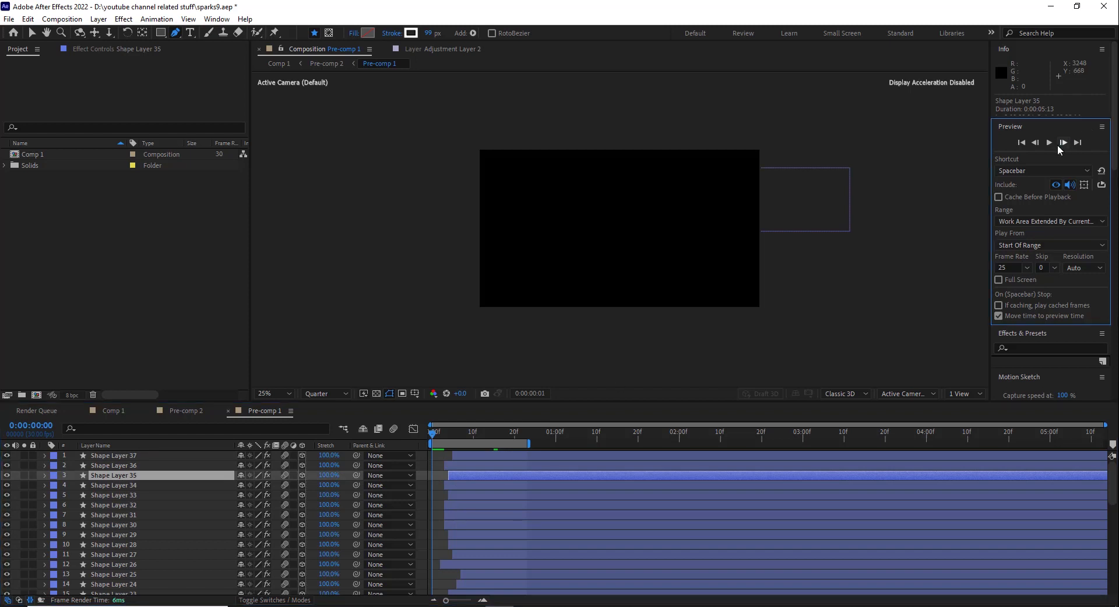
left_click(1051, 144)
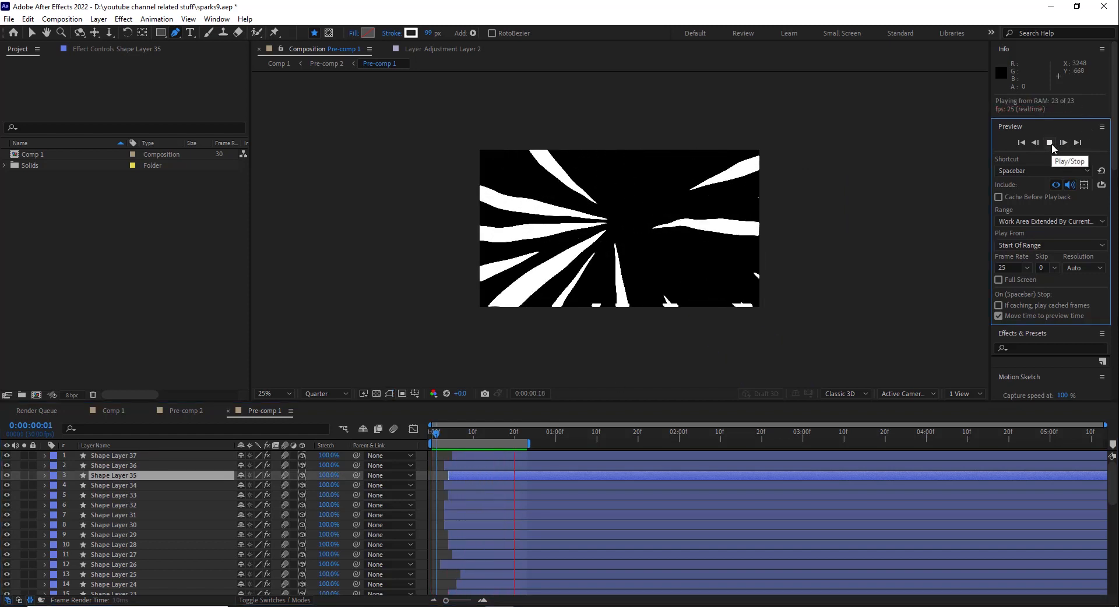
left_click(1051, 143)
Expand Shape Layer 14's Effects group and select its Twirl effect.
scroll(239, 500, "down", 10)
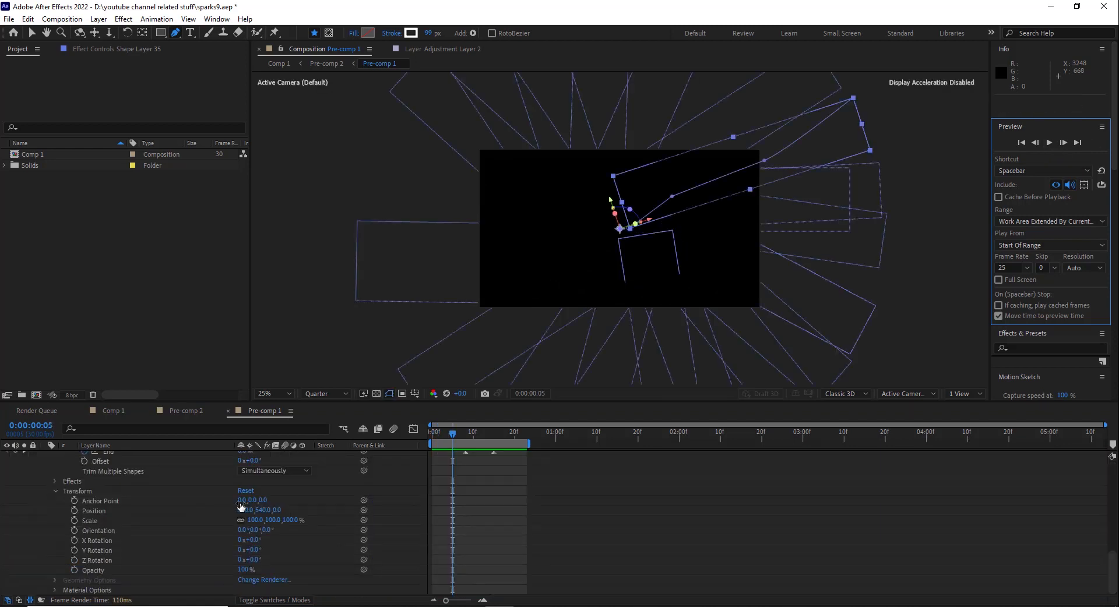
scroll(111, 569, "up", 4)
scroll(99, 542, "down", 4)
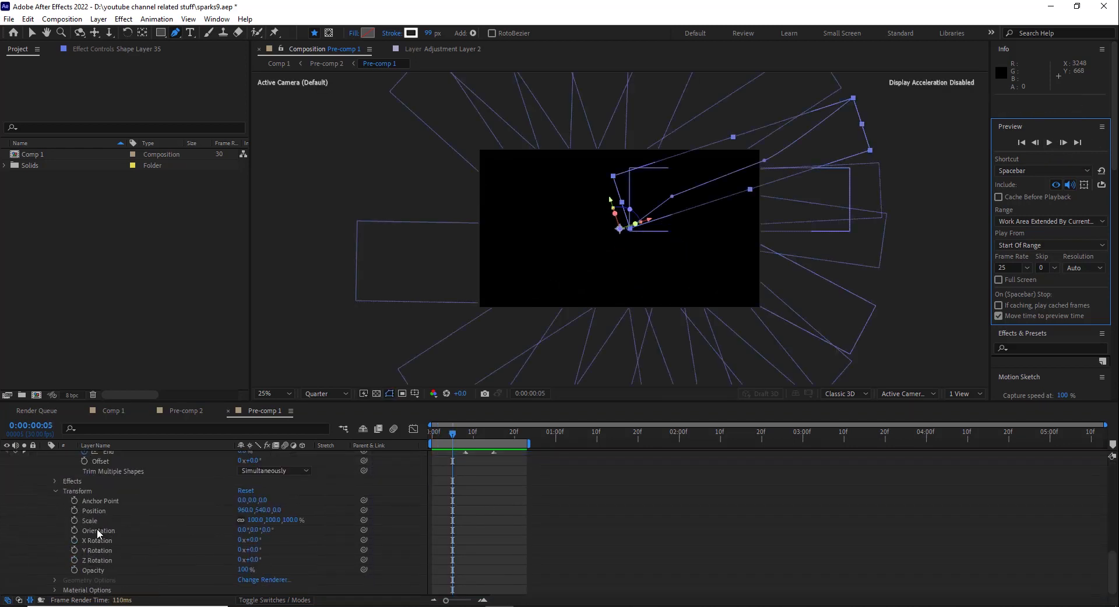
left_click(55, 481)
left_click(85, 492)
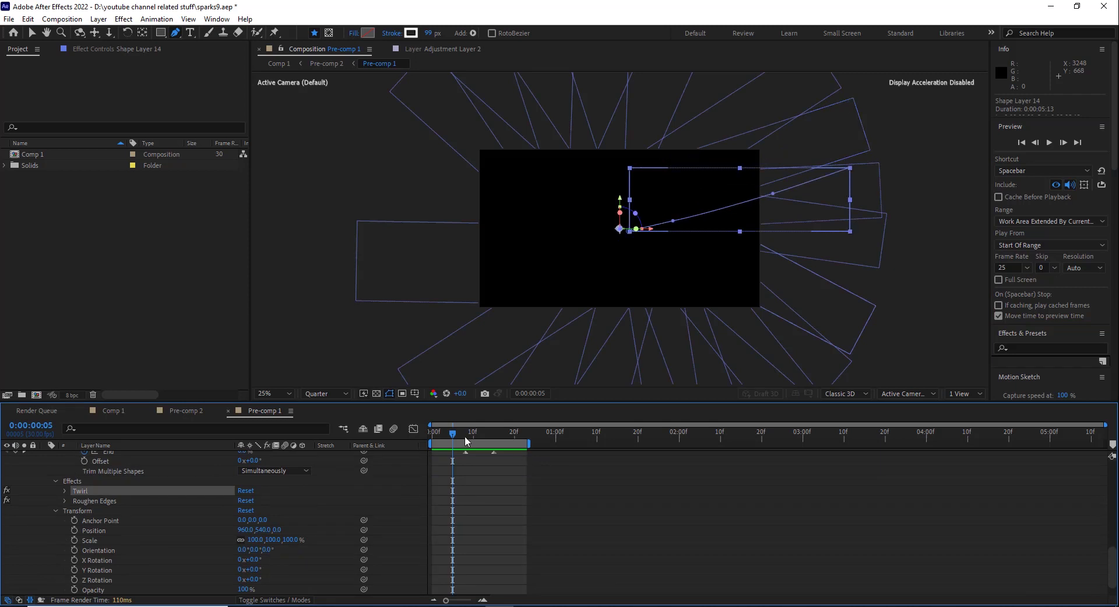
Solo Shape Layer 14 at 0:00:00:14 and compare its stroke with the Twirl effect disabled and enabled.
left_click_drag(466, 432, 490, 434)
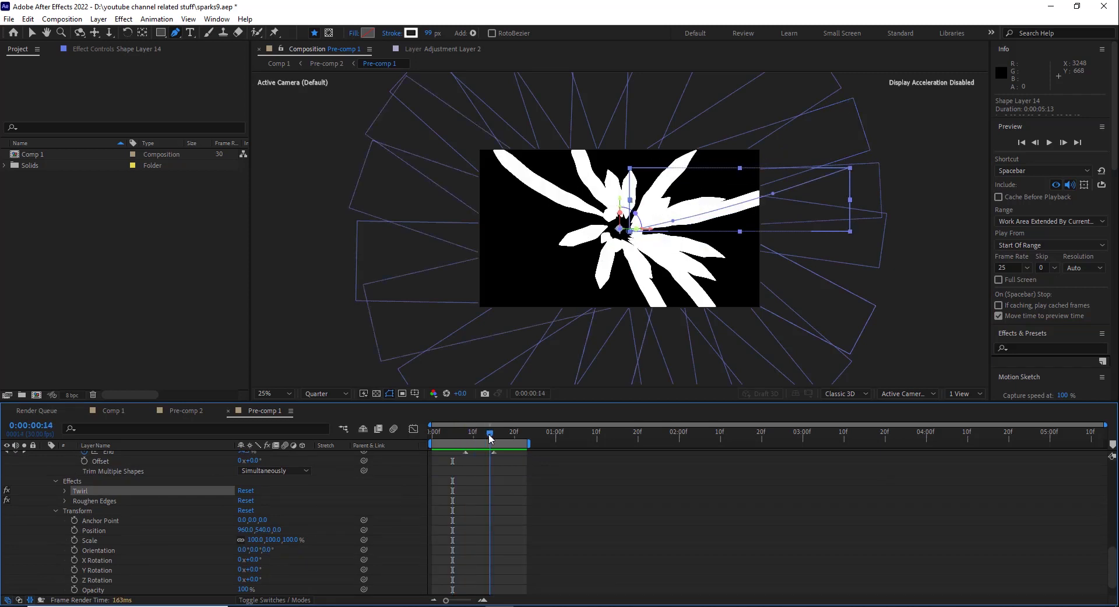
left_click(7, 492)
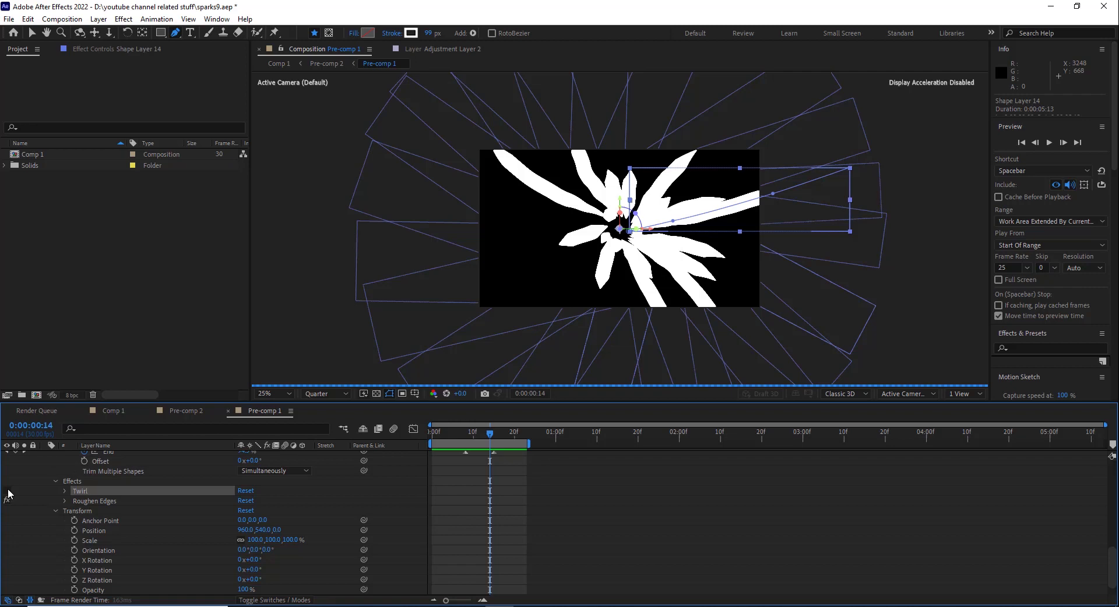
scroll(93, 501, "up", 3)
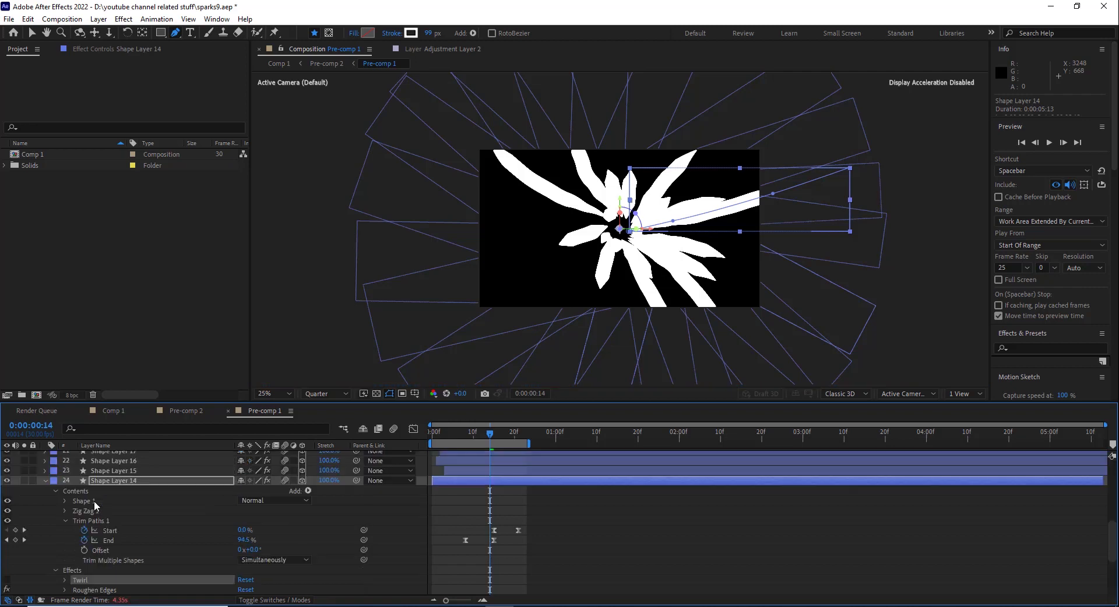
left_click(26, 478)
scroll(86, 513, "down", 2)
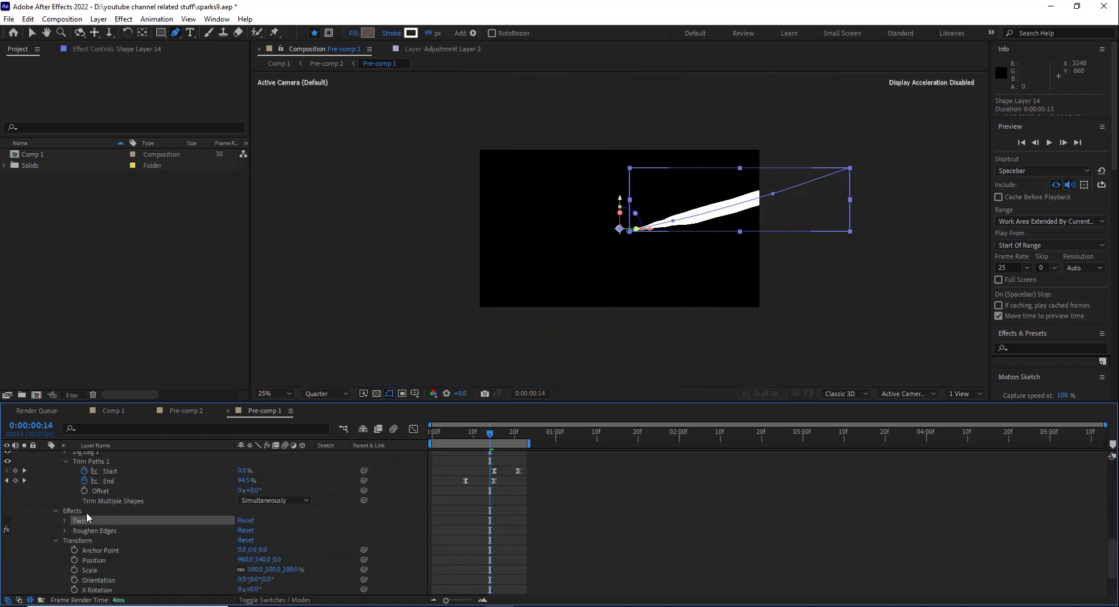
left_click(6, 519)
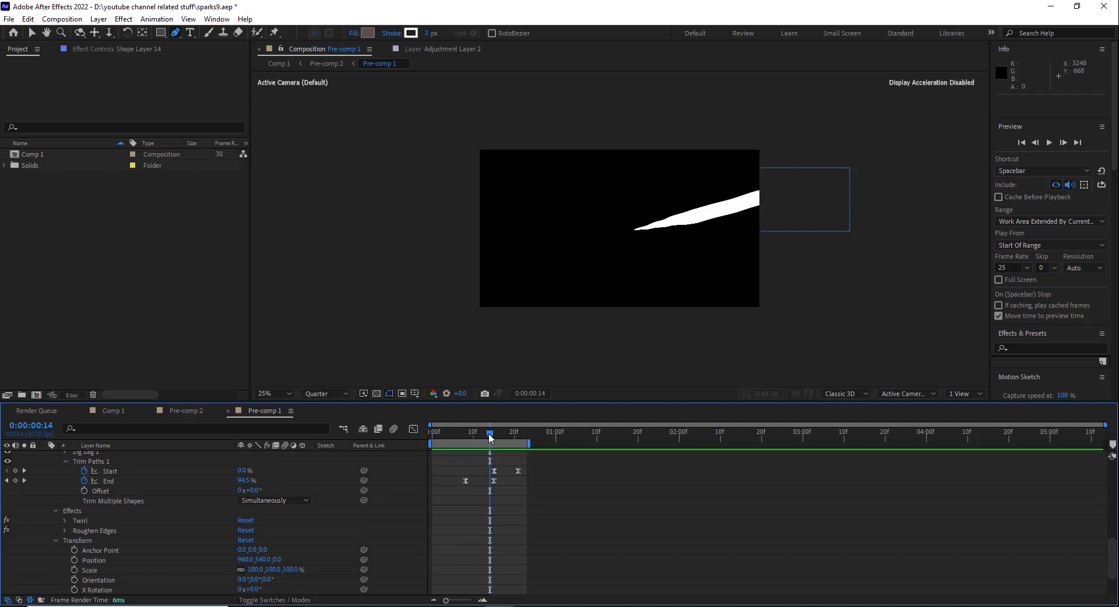
Enlarge the stroke view to 50% at 0:00:00:13 and examine Shape Layer 14's Twirl and Roughen Edges settings.
mouse_move(489, 433)
left_mouse_down()
mouse_move(474, 435)
mouse_move(500, 429)
mouse_move(460, 431)
mouse_move(486, 433)
left_mouse_up()
key("period")
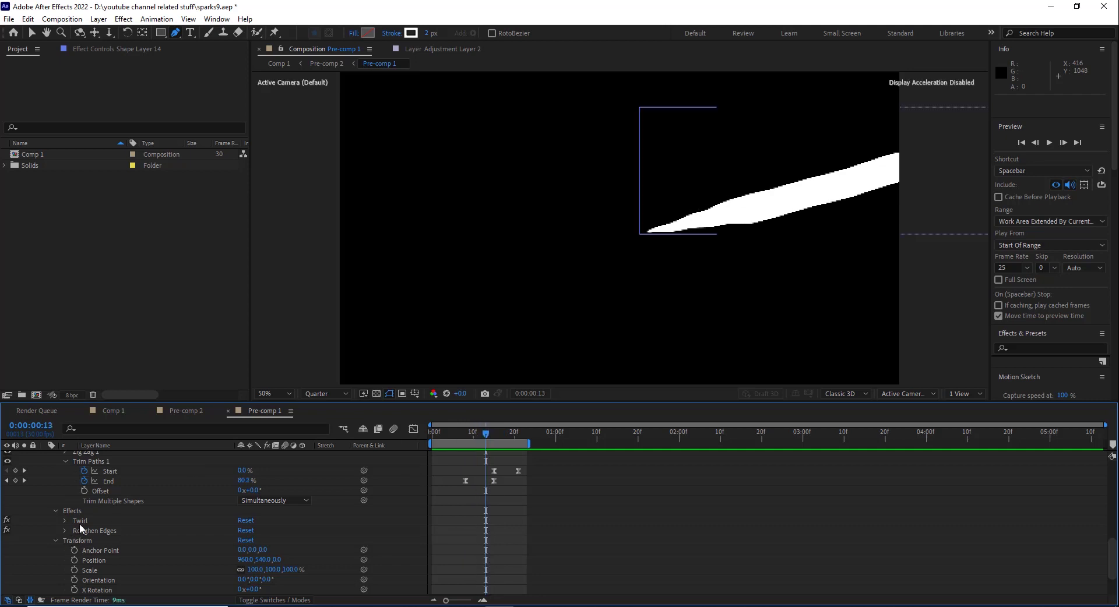
left_click(80, 521)
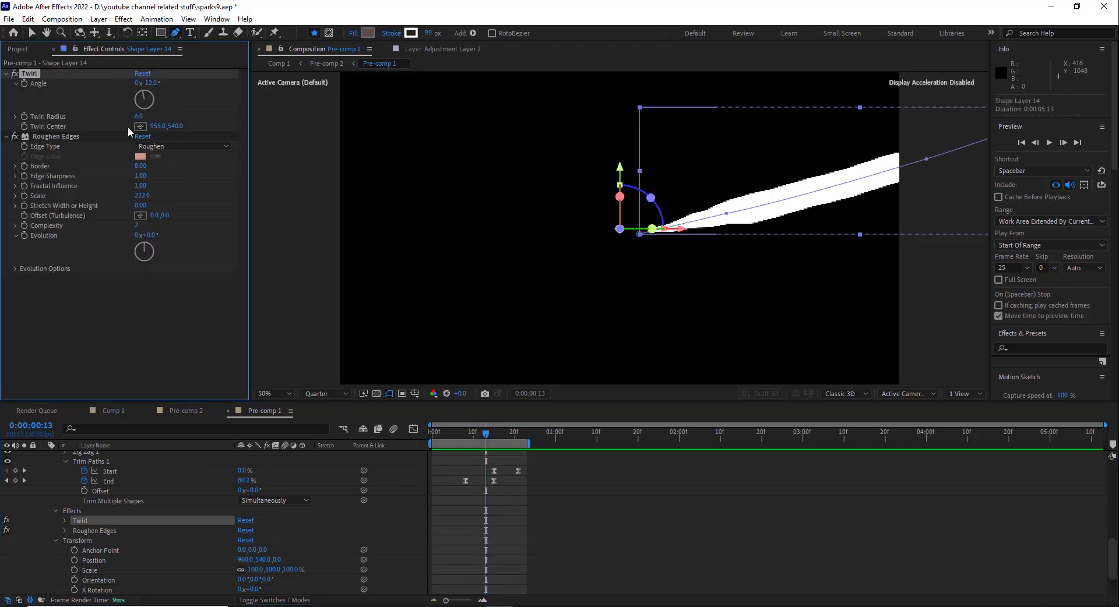
left_click(151, 83)
left_click(108, 530)
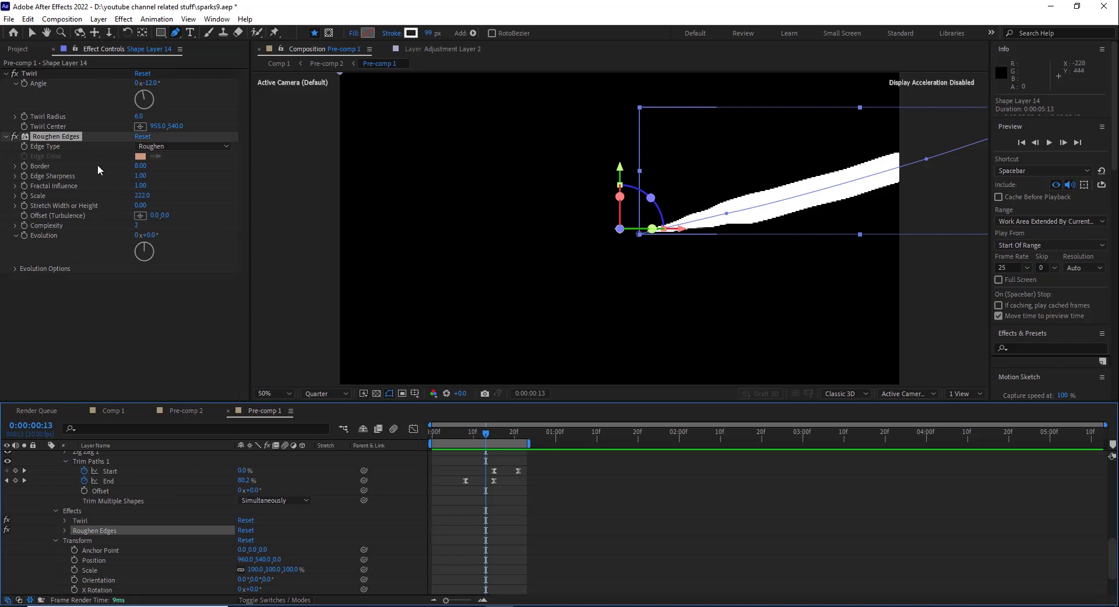
left_click(15, 138)
left_click(15, 138)
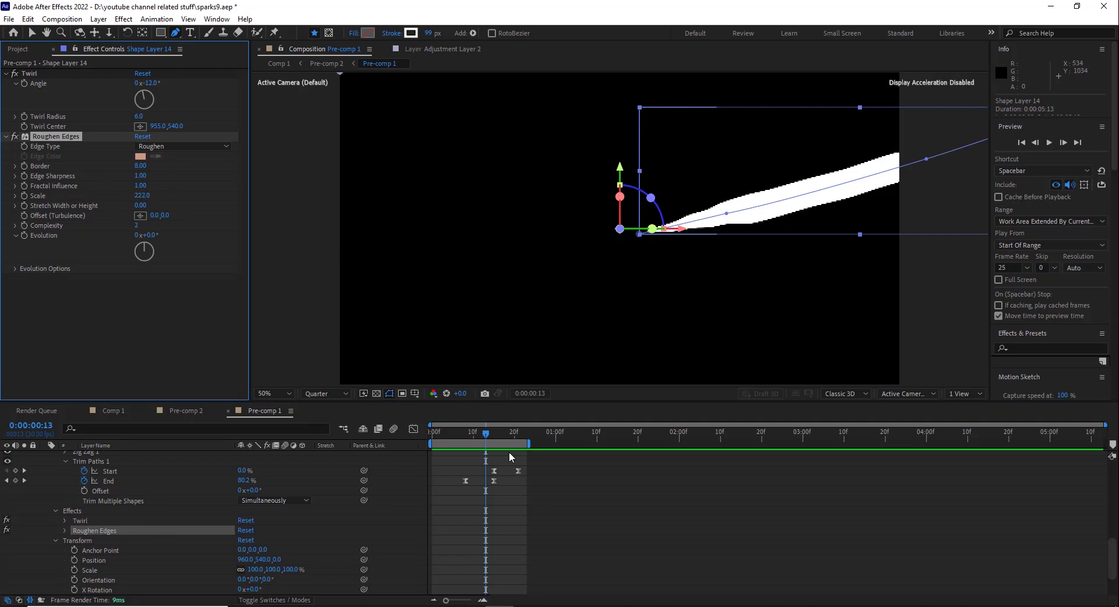
Scrub to 0:00:00:15 and turn off solo for Shape Layer 14.
mouse_move(487, 435)
left_mouse_down()
mouse_move(470, 433)
mouse_move(494, 432)
left_mouse_up()
scroll(146, 488, "up", 3)
scroll(146, 488, "up", 3)
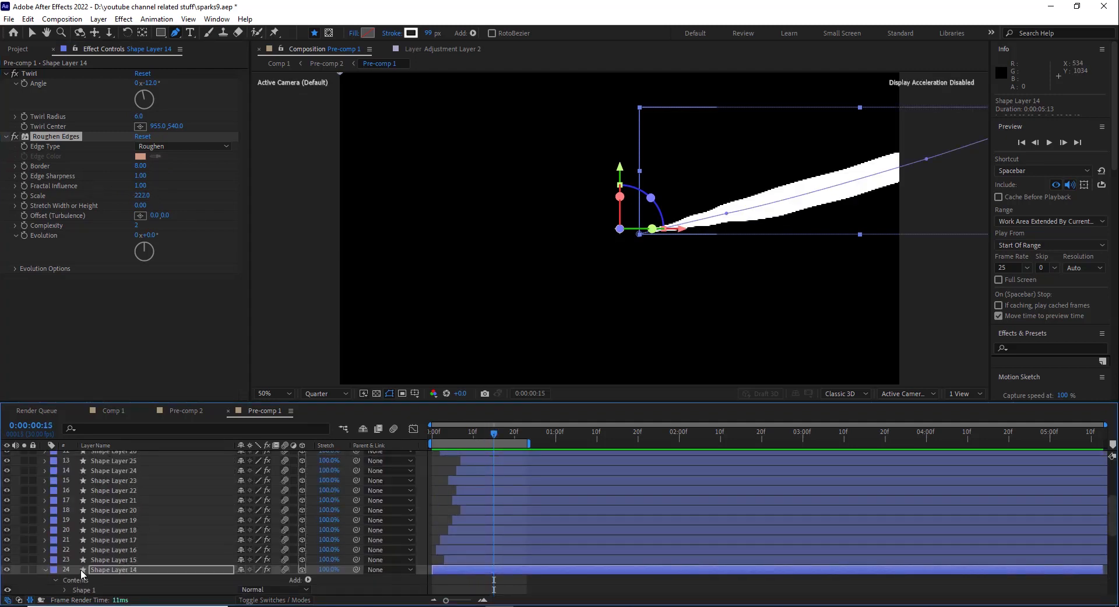
Play the full burst from 0:00:00:00, then scrub to 0:00:00:17 to inspect all the strokes together.
left_click(432, 435)
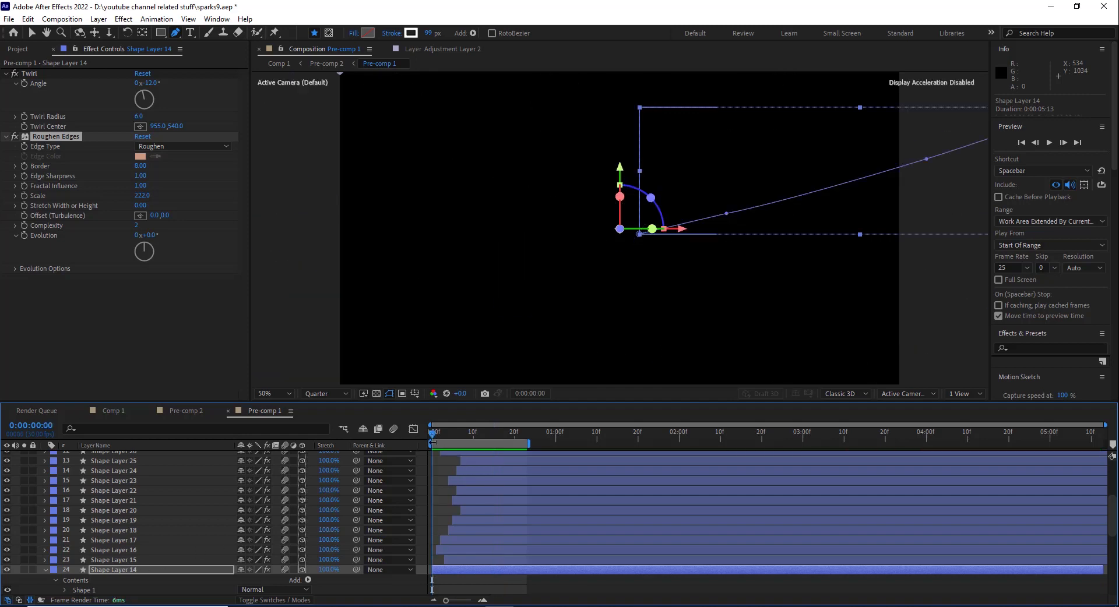
left_click(1053, 145)
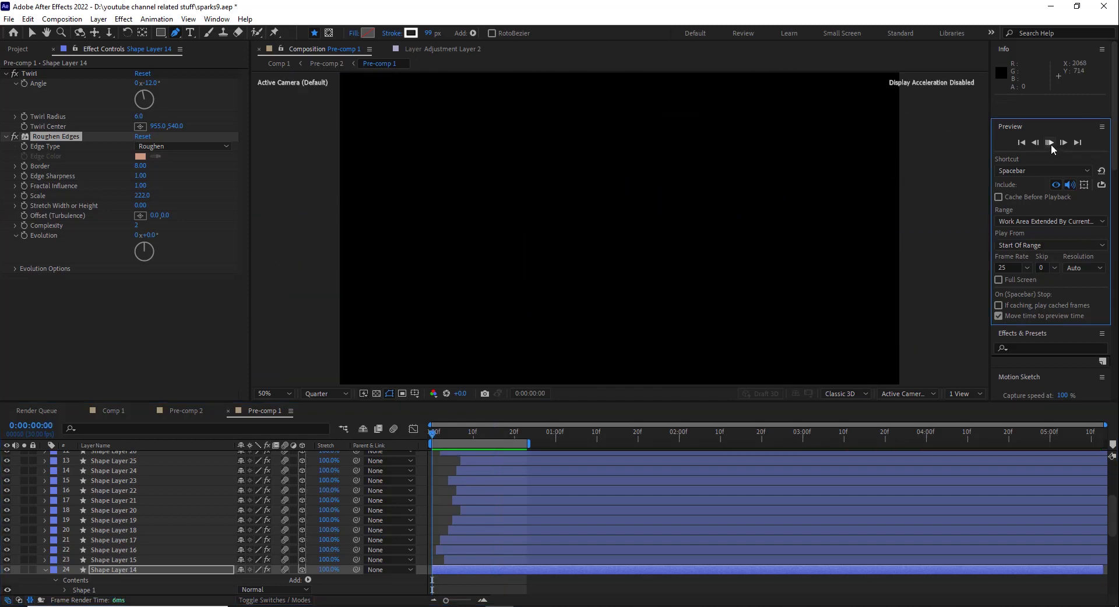
left_click(1050, 144)
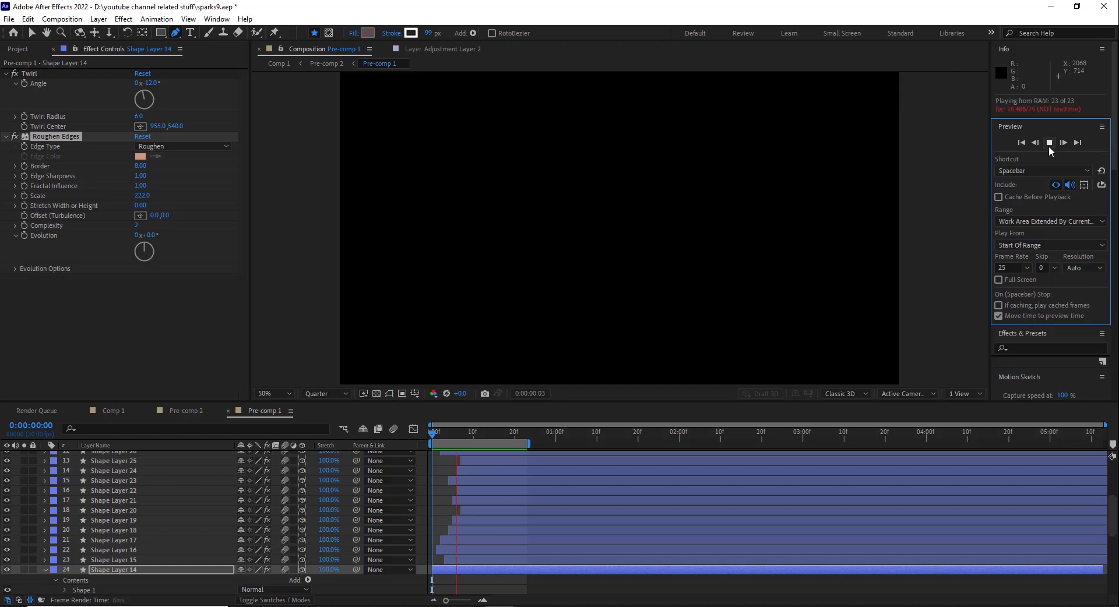
left_click(480, 433)
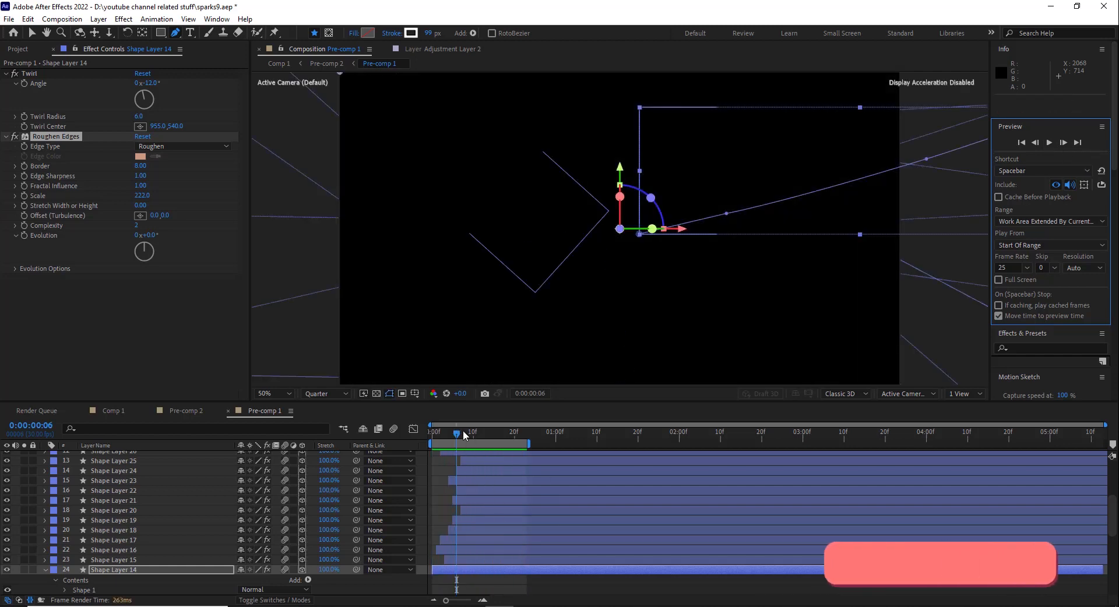
left_click(502, 432)
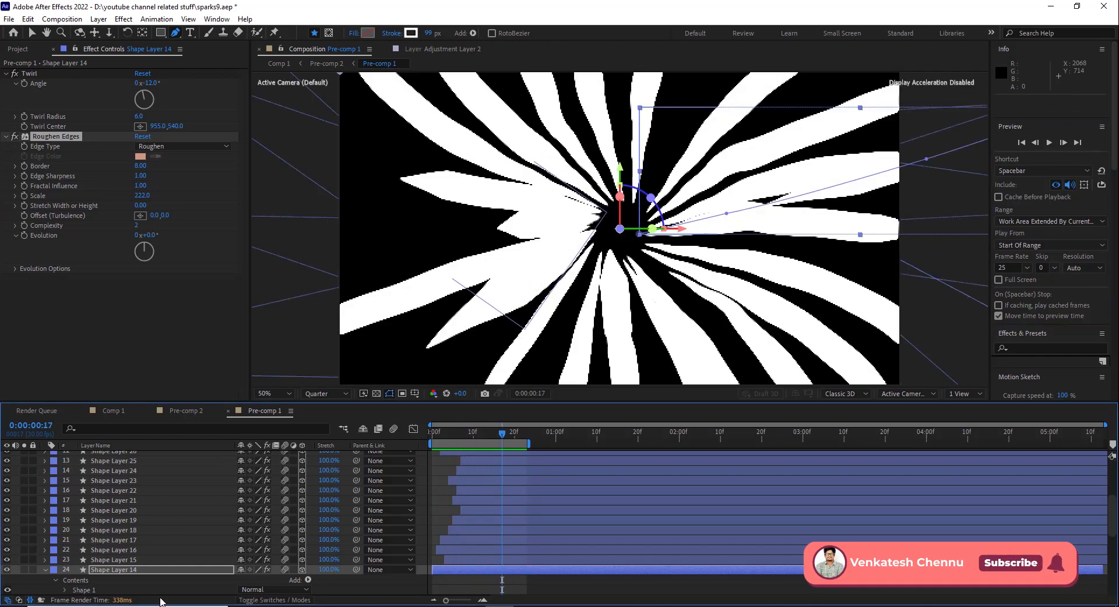
scroll(156, 511, "up", 5)
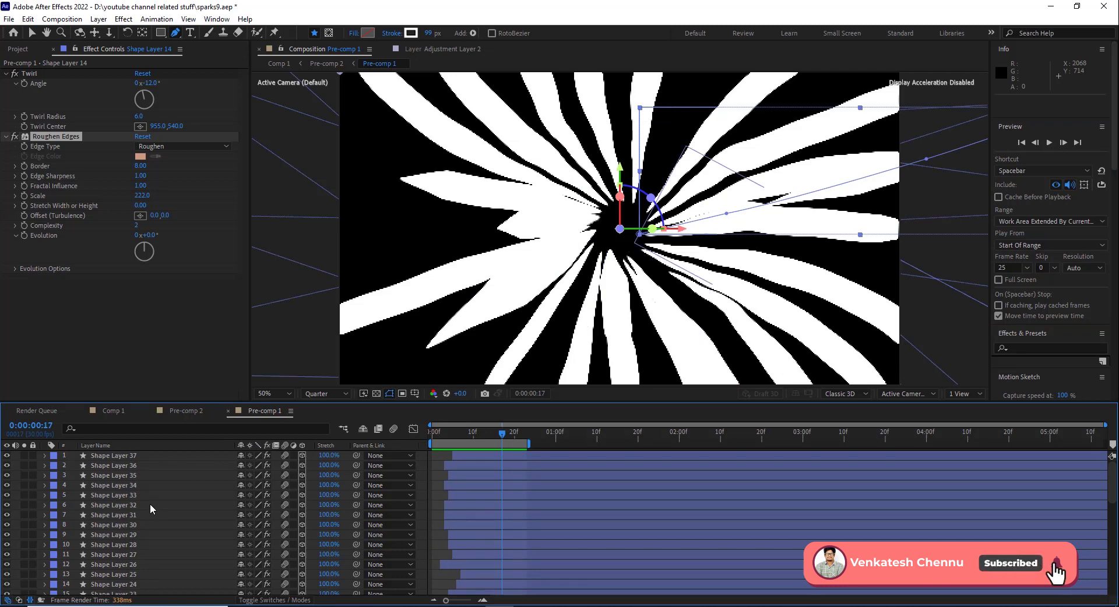
Solo the lowest Pre-comp 1 layer in Pre-comp 2 and scrub to 0:00:00:24 to preview it alone.
left_click(183, 414)
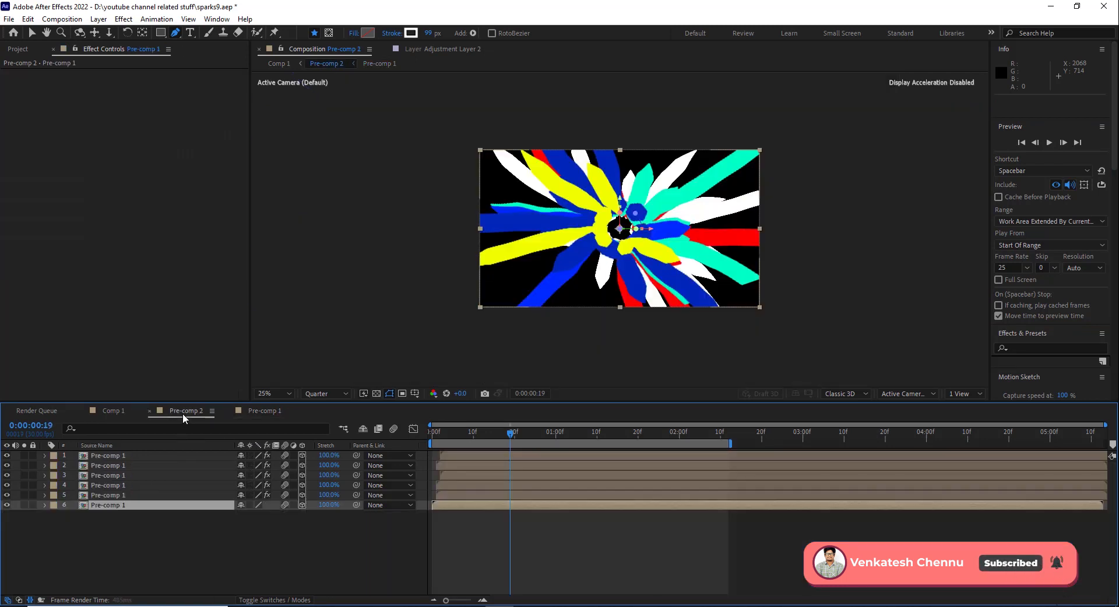
left_click(24, 506)
left_click_drag(459, 430, 531, 430)
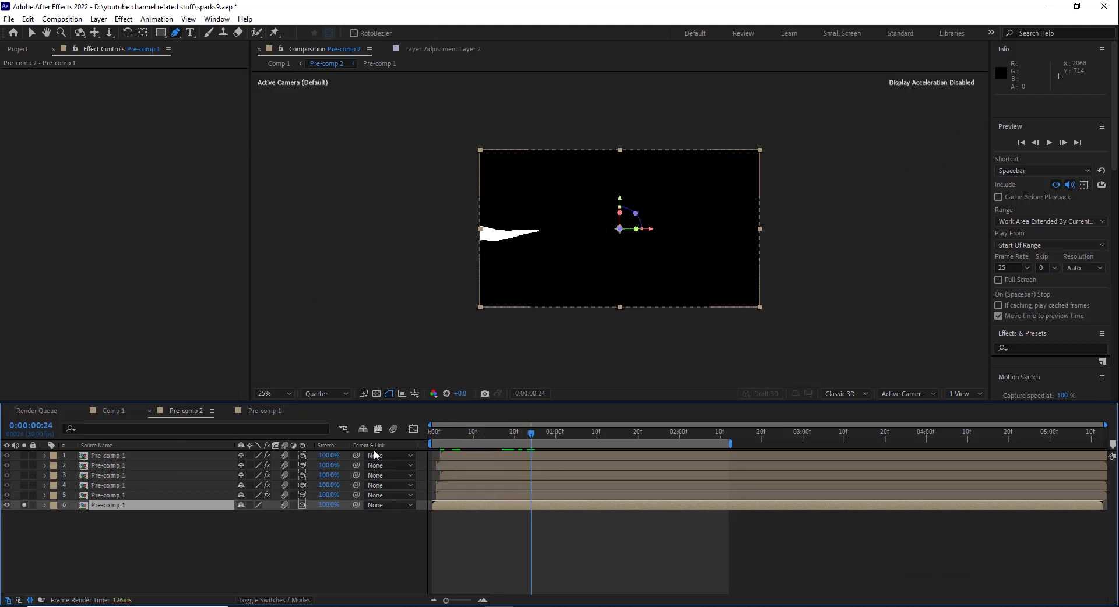
Turn off solo for the lowest Pre-comp 1 layer, scrub to 0:00:00:10 and select layer 5 above it.
left_click(24, 505)
left_click(110, 496)
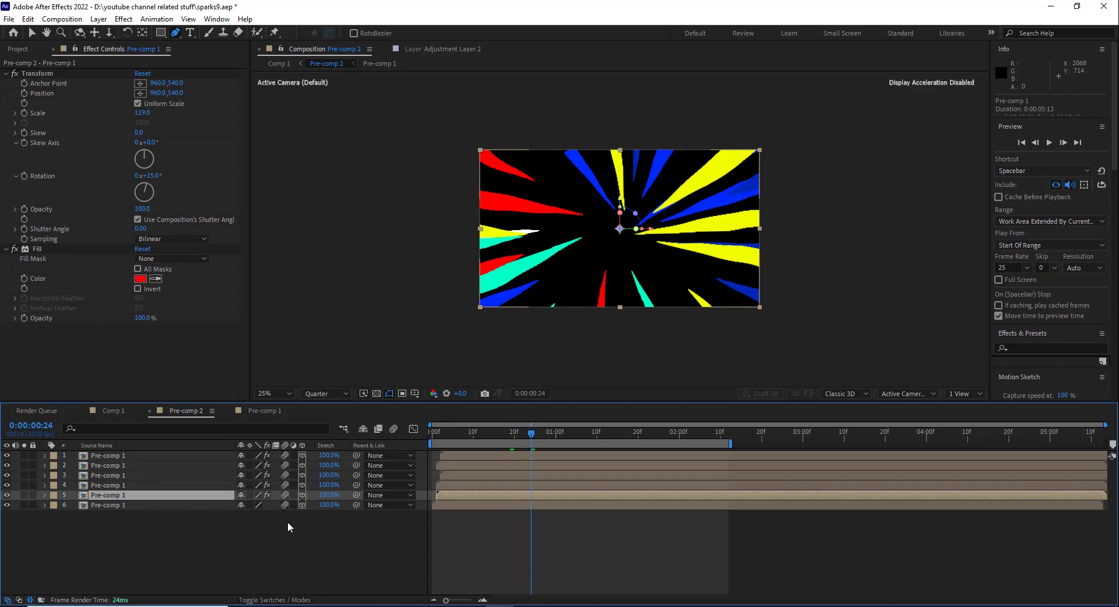
left_click_drag(436, 432, 472, 439)
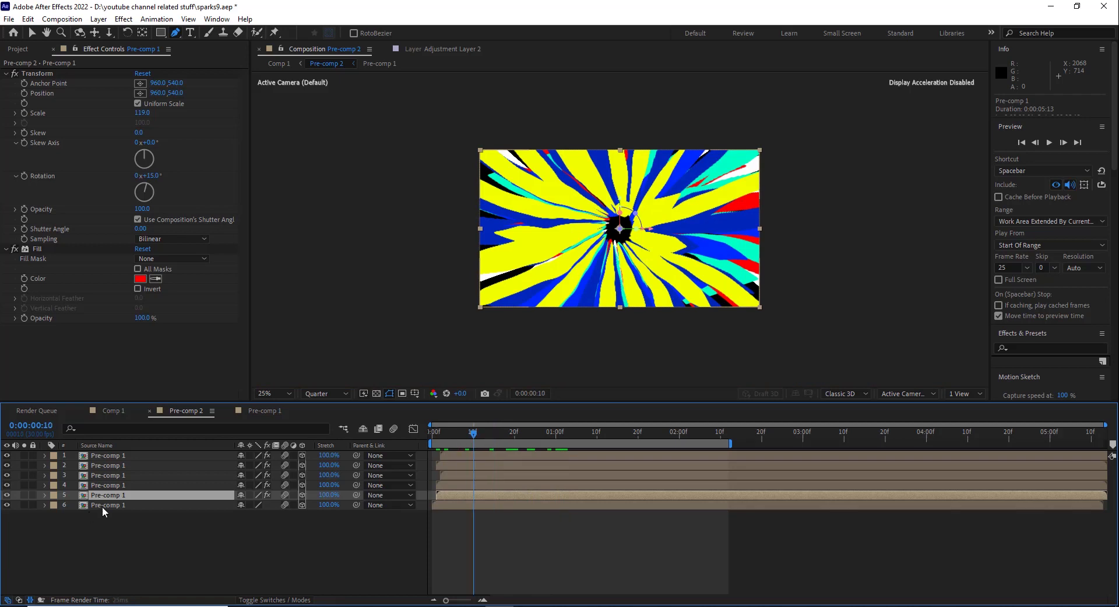
left_click(102, 506)
left_click(106, 496)
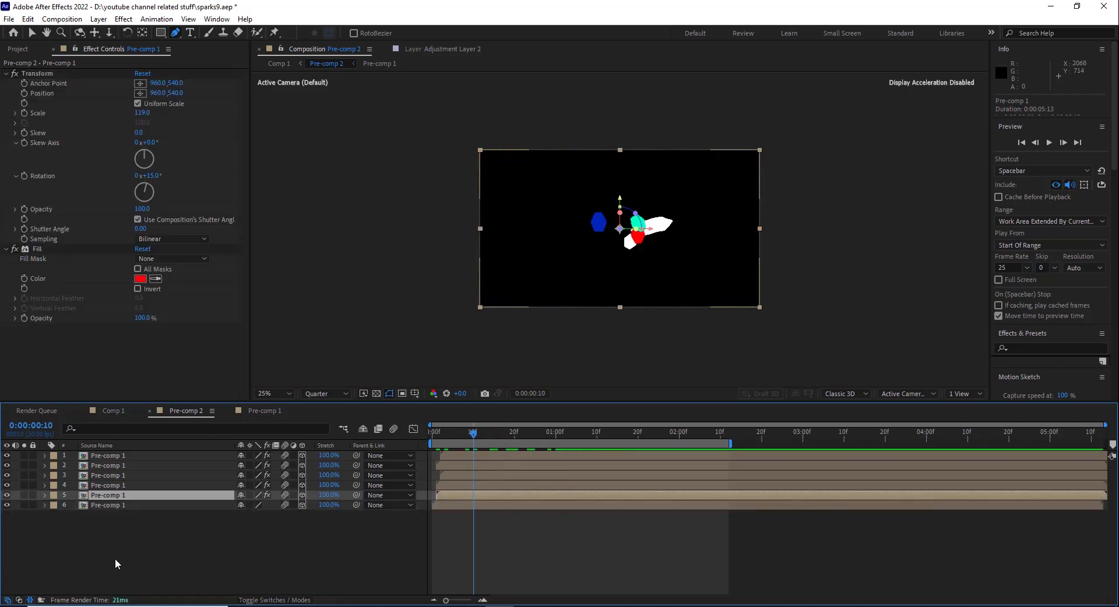
Examine layer 5's Transform and Fill effects and reveal its Position property in the timeline.
left_click(37, 73)
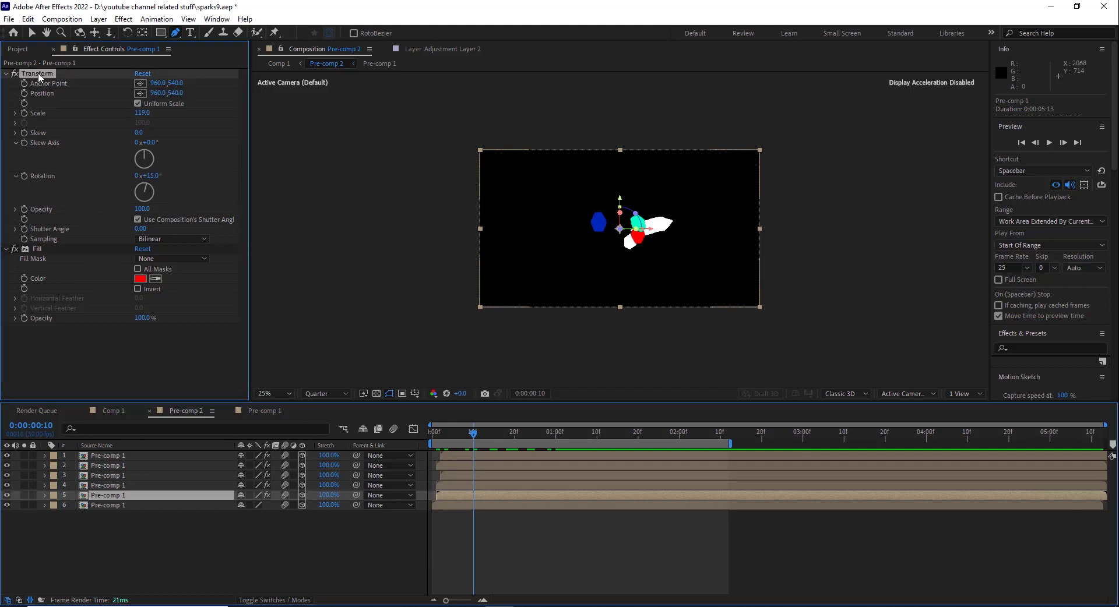
mouse_move(472, 435)
left_mouse_down()
mouse_move(457, 439)
mouse_move(473, 435)
left_mouse_up()
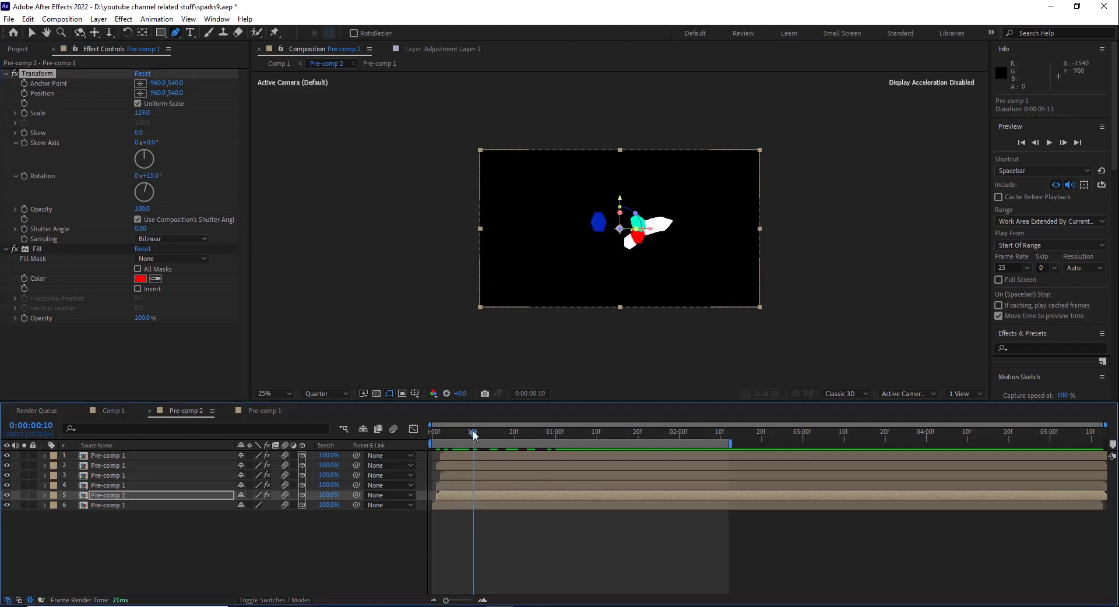
left_click(119, 20)
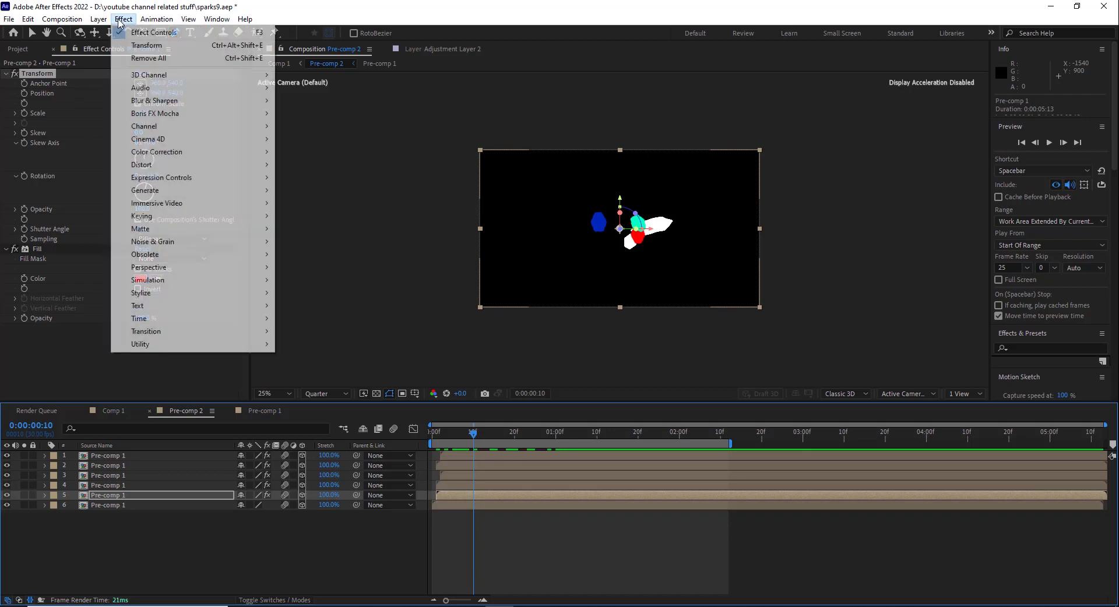
left_click(109, 497)
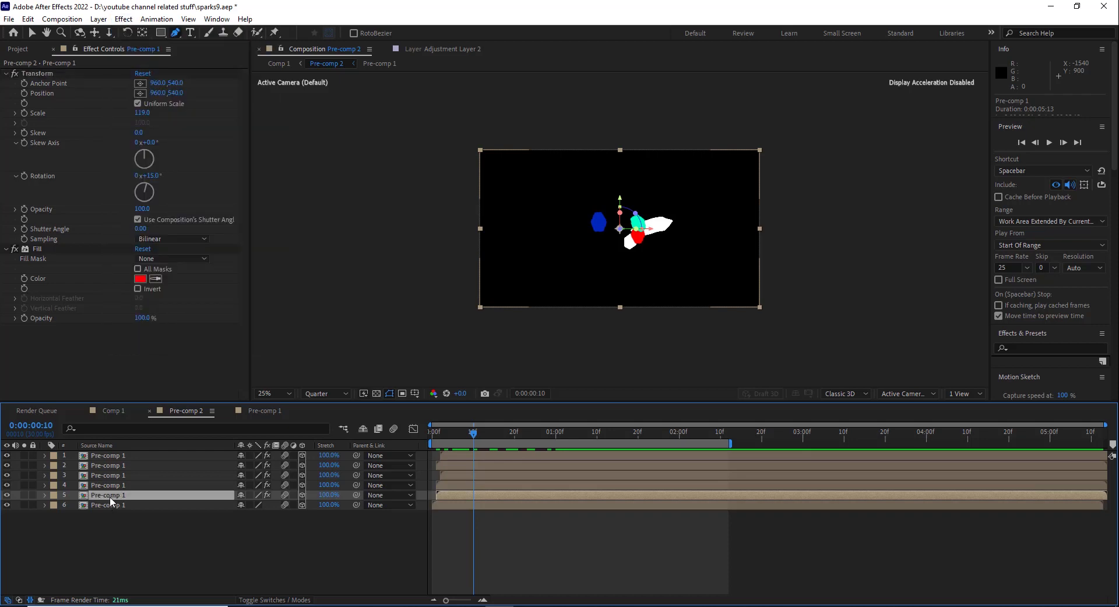
key("p")
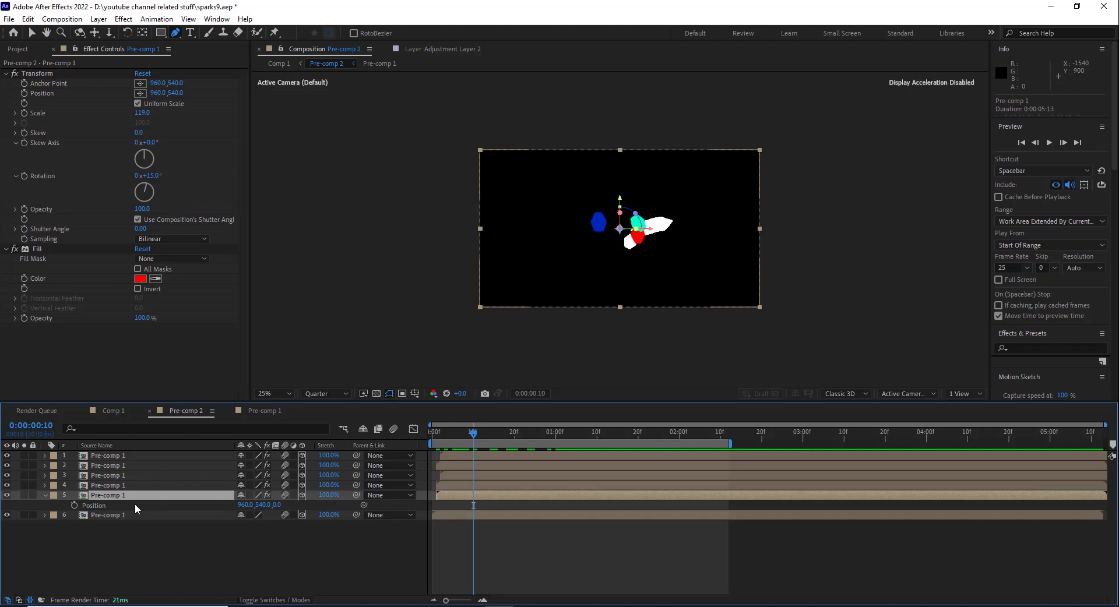
left_click(40, 73)
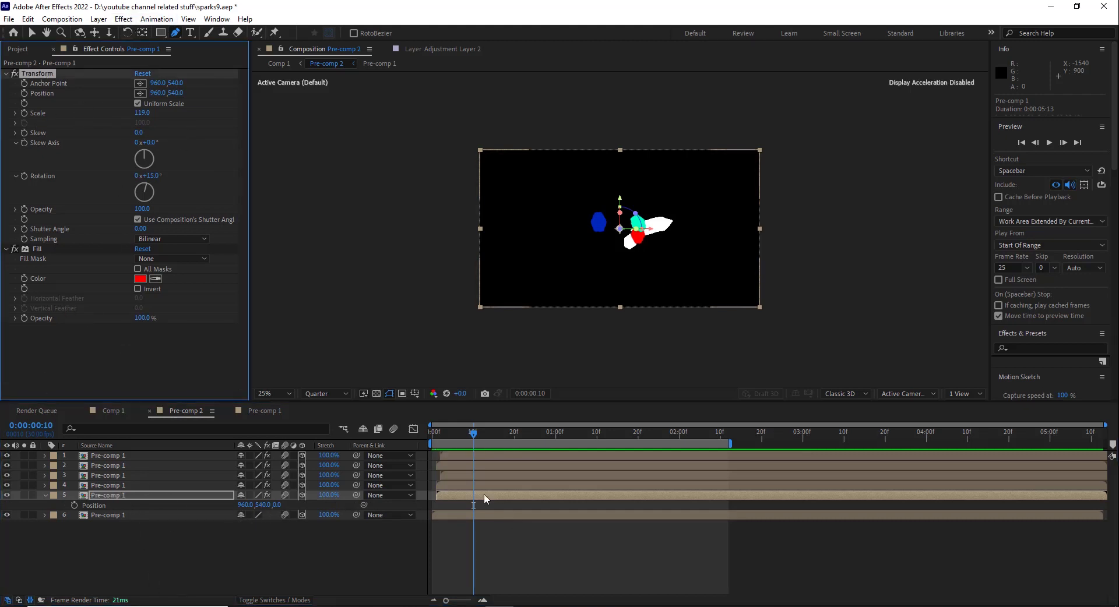
left_click(41, 249)
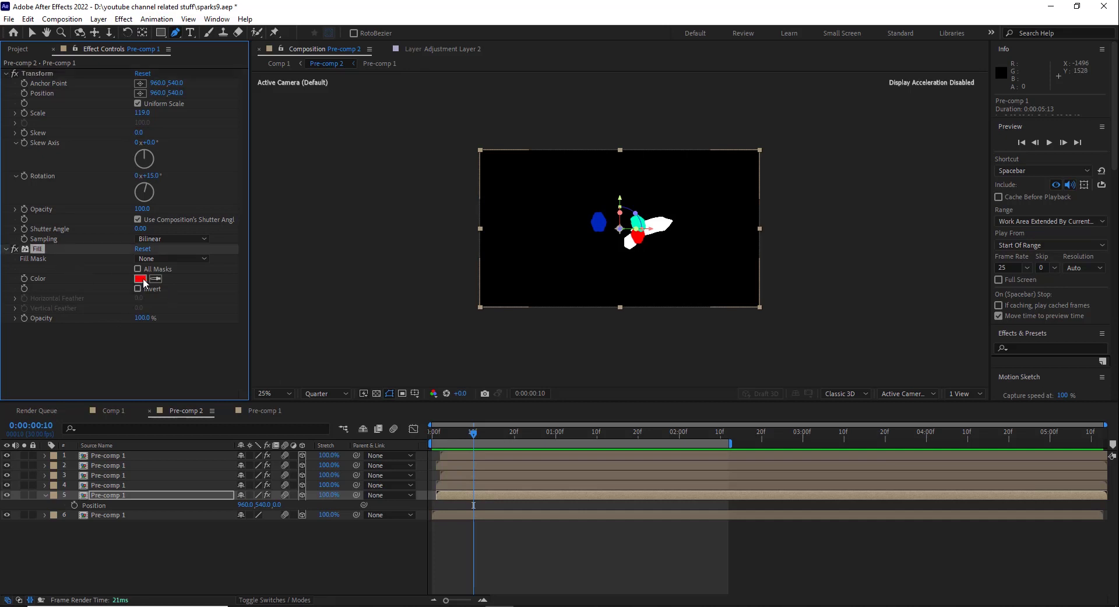
Scrub to 0:00:00:14 and solo Pre-comp 1 layers 5 and 4 one at a time to compare their colour and rotation.
left_click_drag(461, 438, 490, 437)
left_click(24, 495)
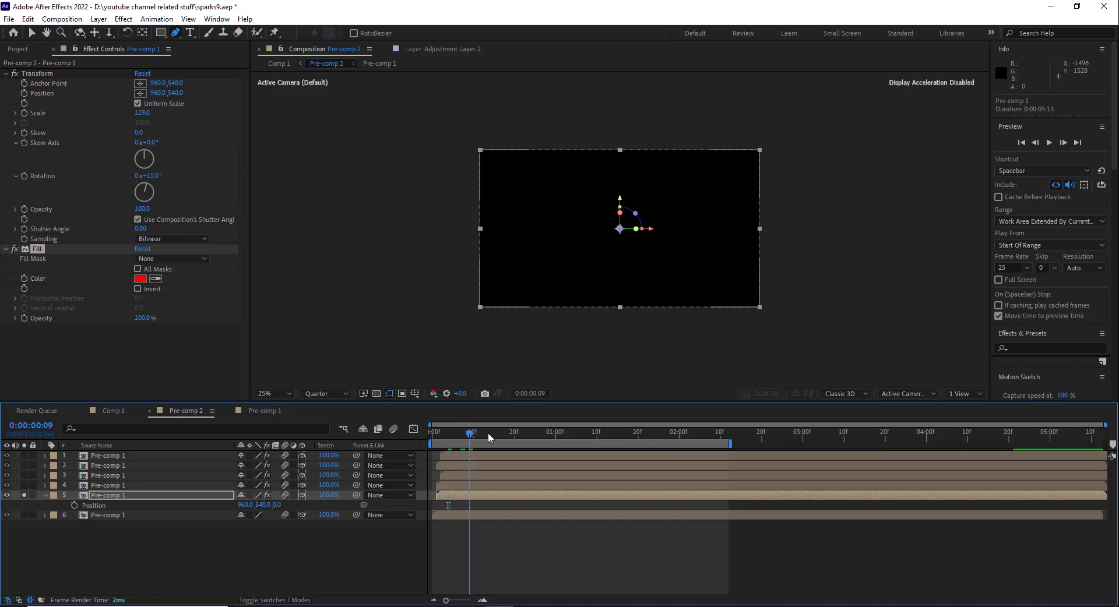
left_click(25, 495)
left_click(25, 485)
left_click(24, 486)
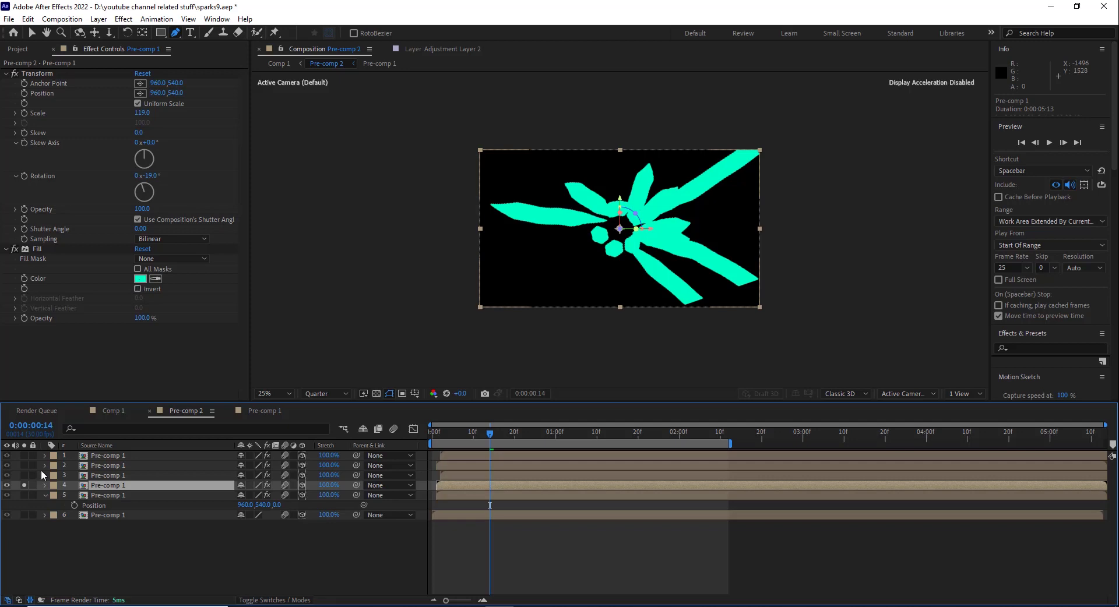
left_click(25, 485)
Solo Pre-comp 1 layers 3, 2 and 1 one at a time to inspect each one's Transform and Fill variation.
left_click(100, 475)
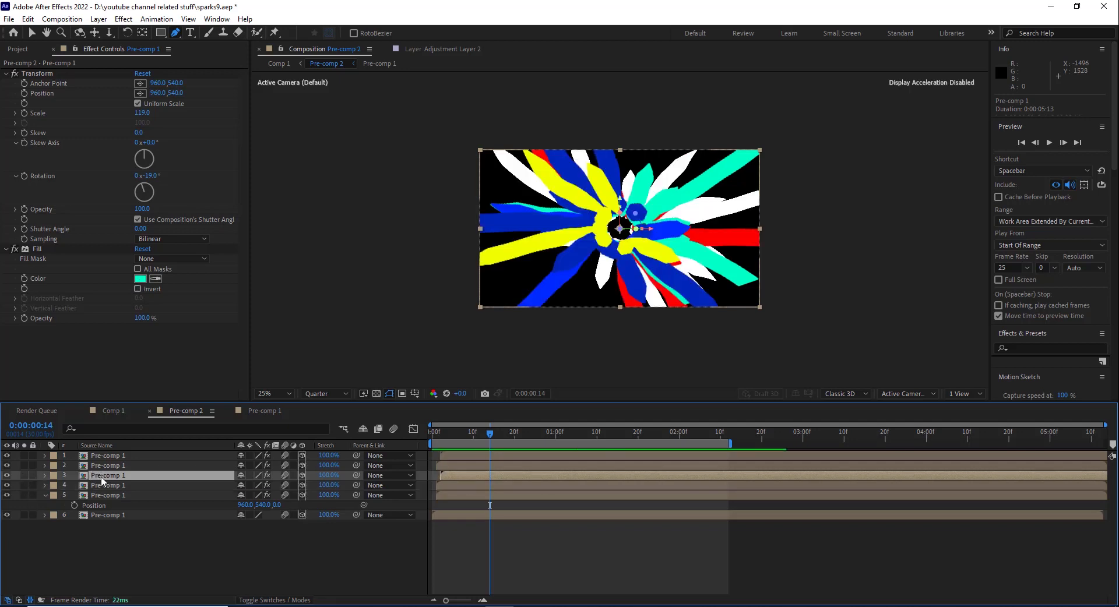
left_click(24, 475)
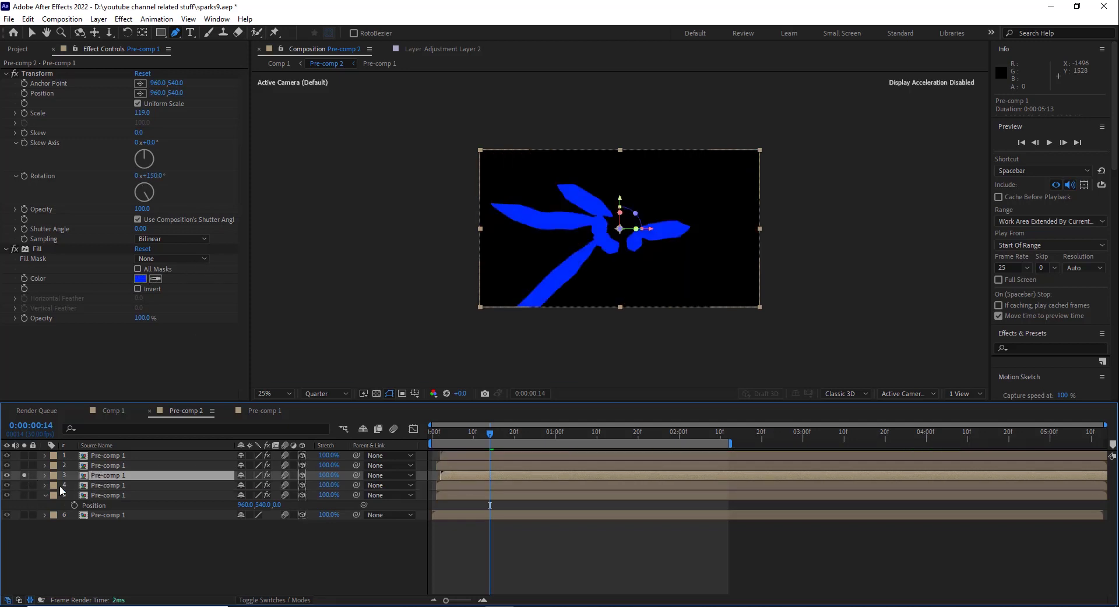
left_click(23, 475)
left_click(103, 465)
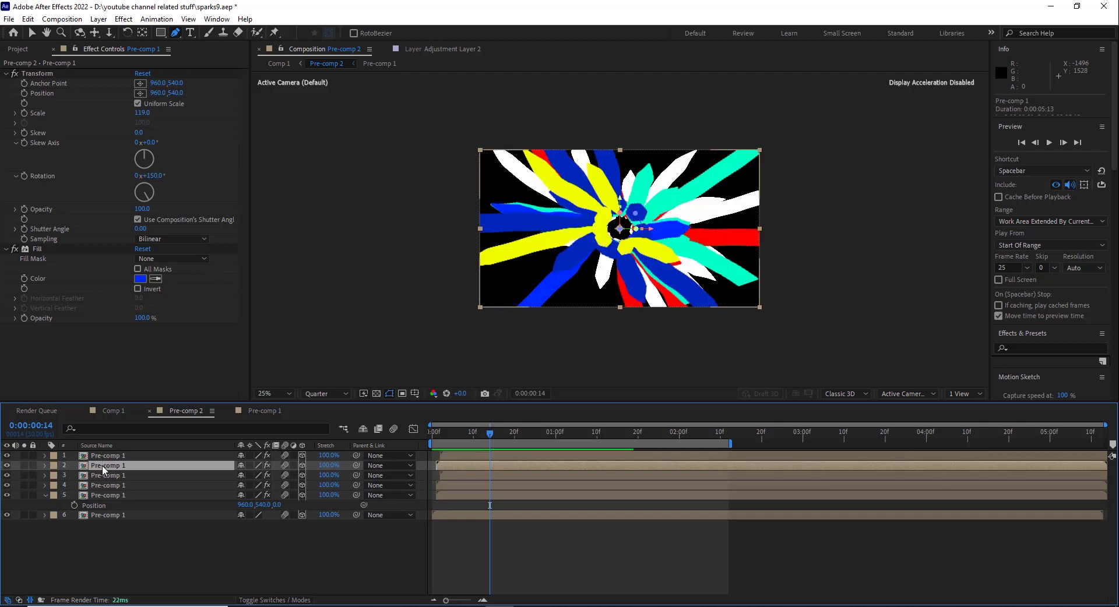
left_click(24, 466)
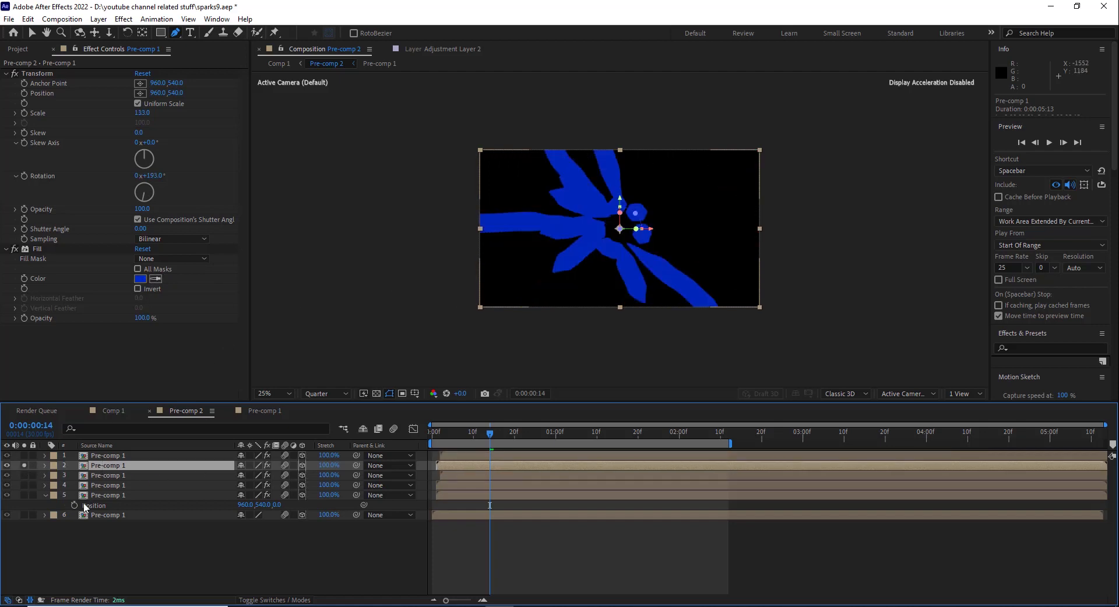
left_click(24, 465)
left_click(24, 456)
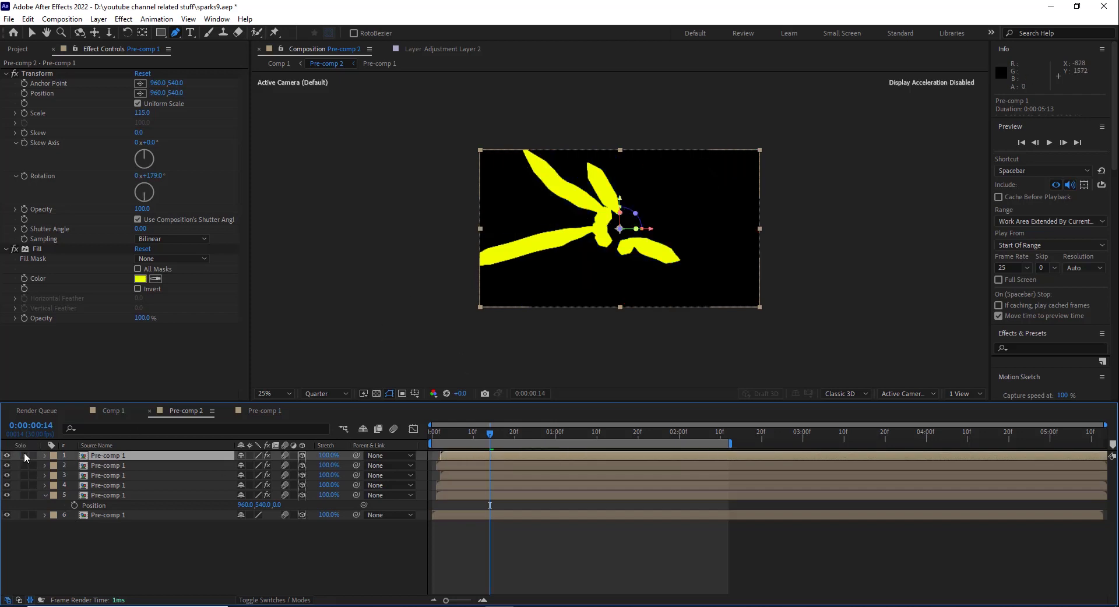
left_click(24, 456)
Play the combined colour burst in Pre-comp 2 from 0:00:00:01, then stop the preview.
left_click(436, 432)
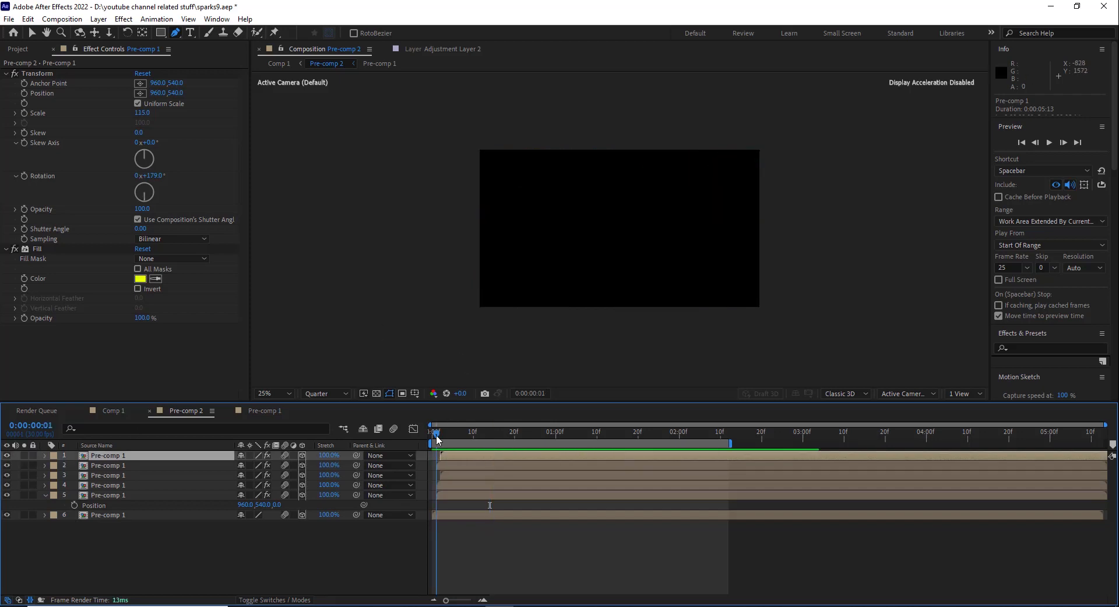
left_click(1051, 144)
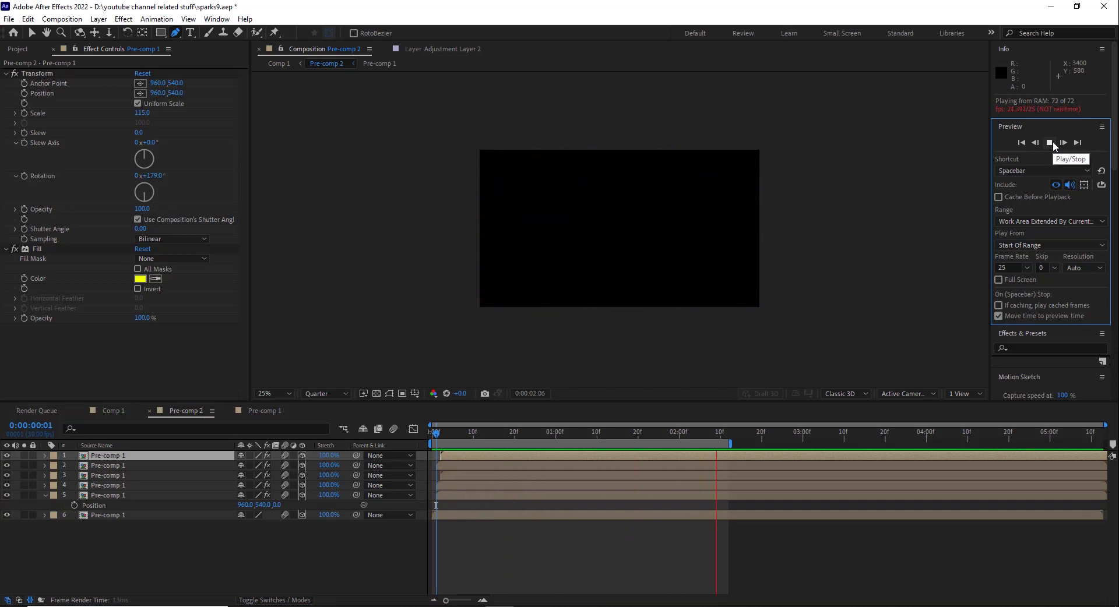
left_click(1051, 144)
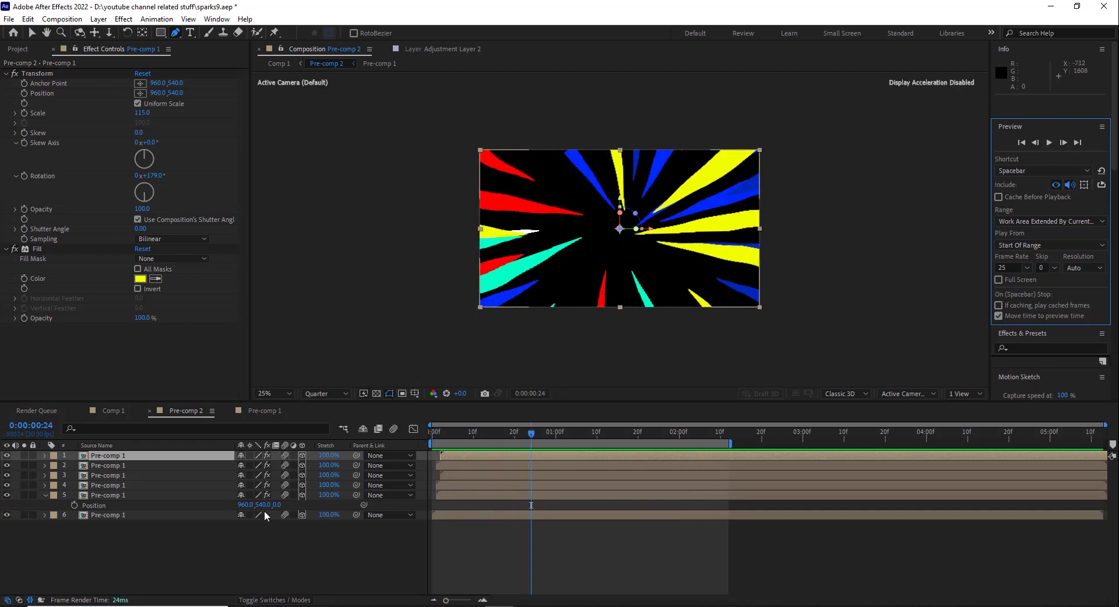
Switch to Comp 1 at 0:00:00:01, solo the lowest Pre-comp 2 layer and set the preview resolution to Quarter.
left_click(110, 411)
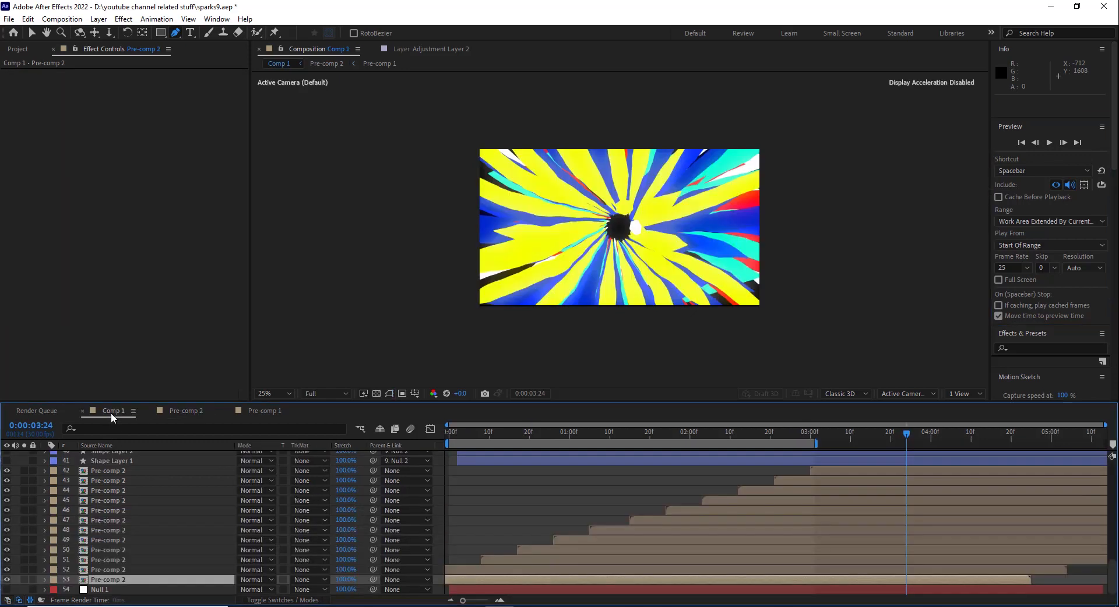
left_click(454, 435)
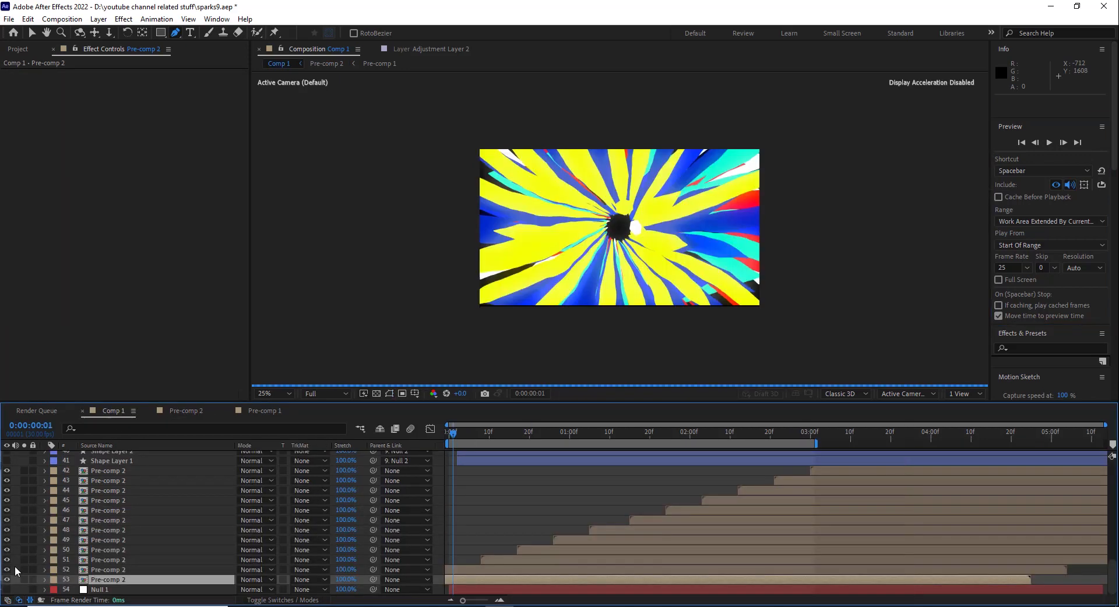
left_click(27, 577)
left_click(328, 395)
left_click(324, 449)
Preview the soloed Pre-comp 2 burst from the start and scrub through to 0:00:02:27 to check when it ends.
left_click(454, 434)
key("space")
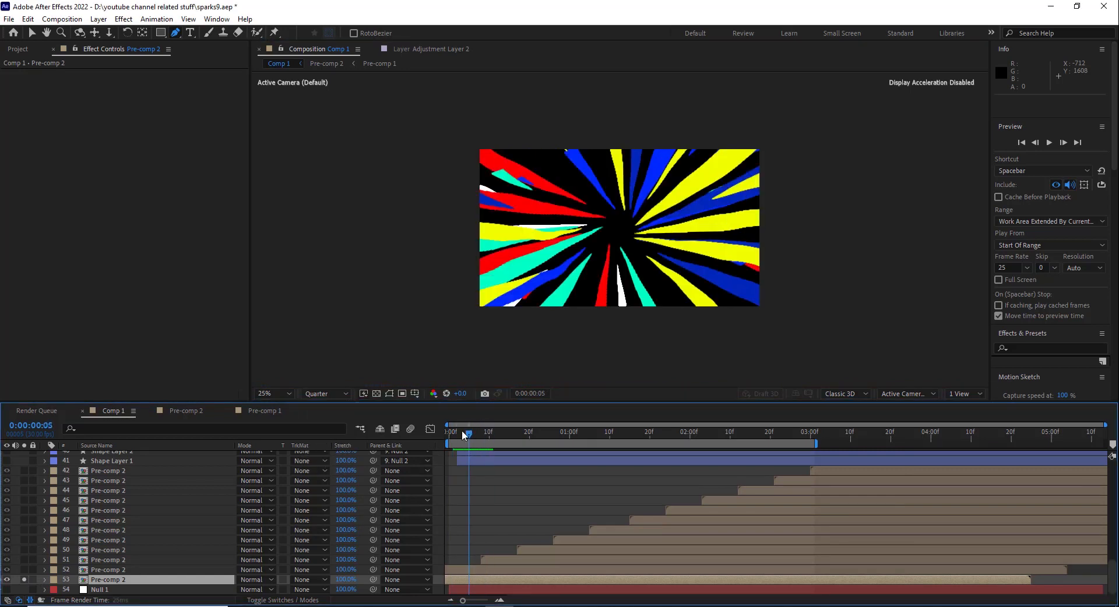
left_click(455, 441)
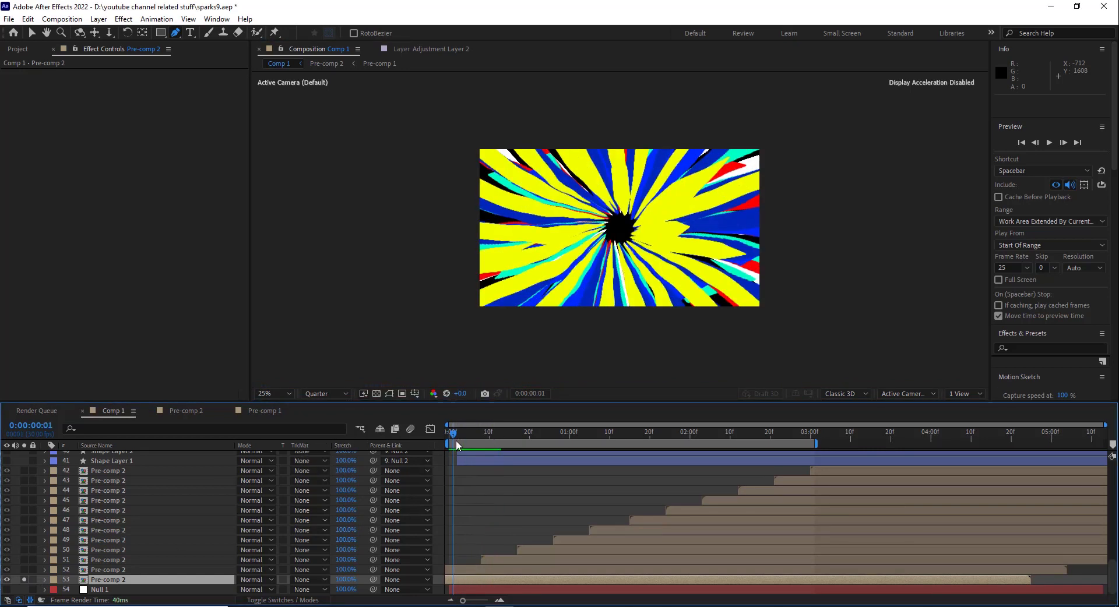
key("space")
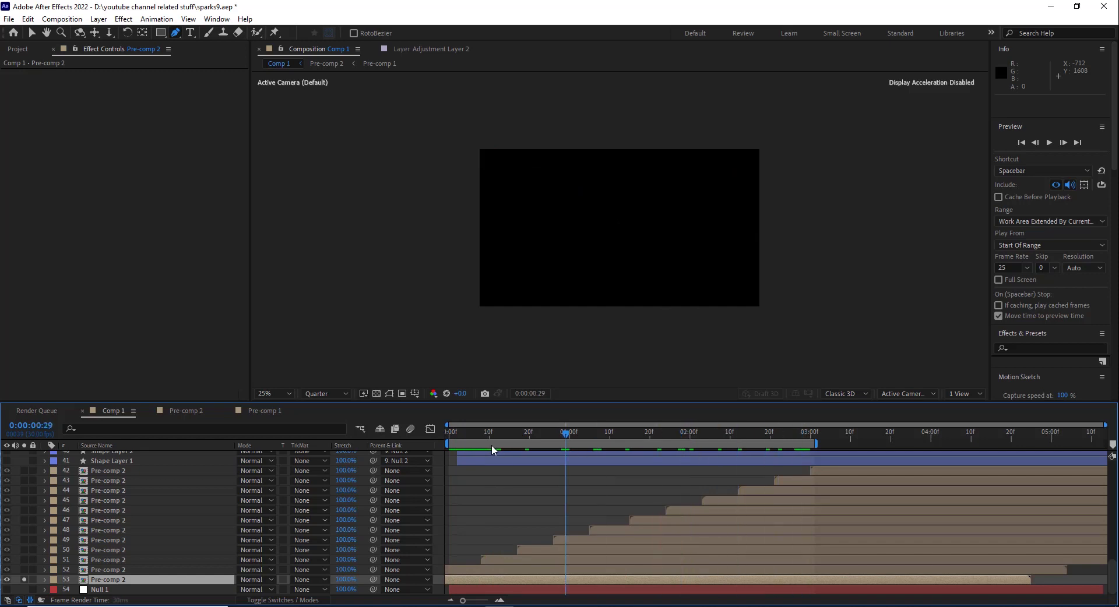
left_click_drag(492, 446, 792, 459)
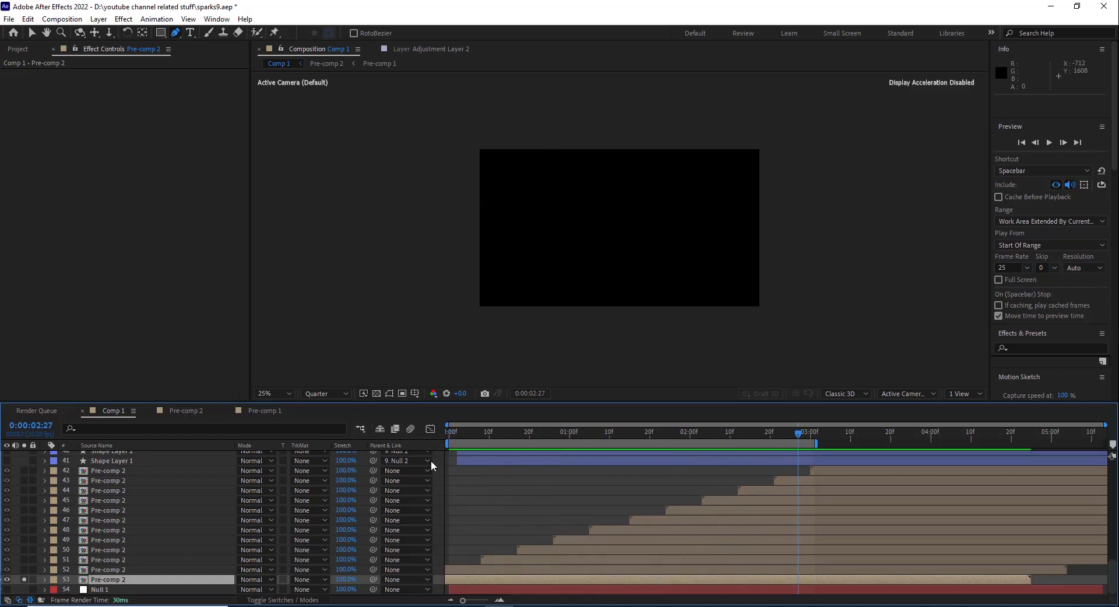
left_click(457, 433)
key("space")
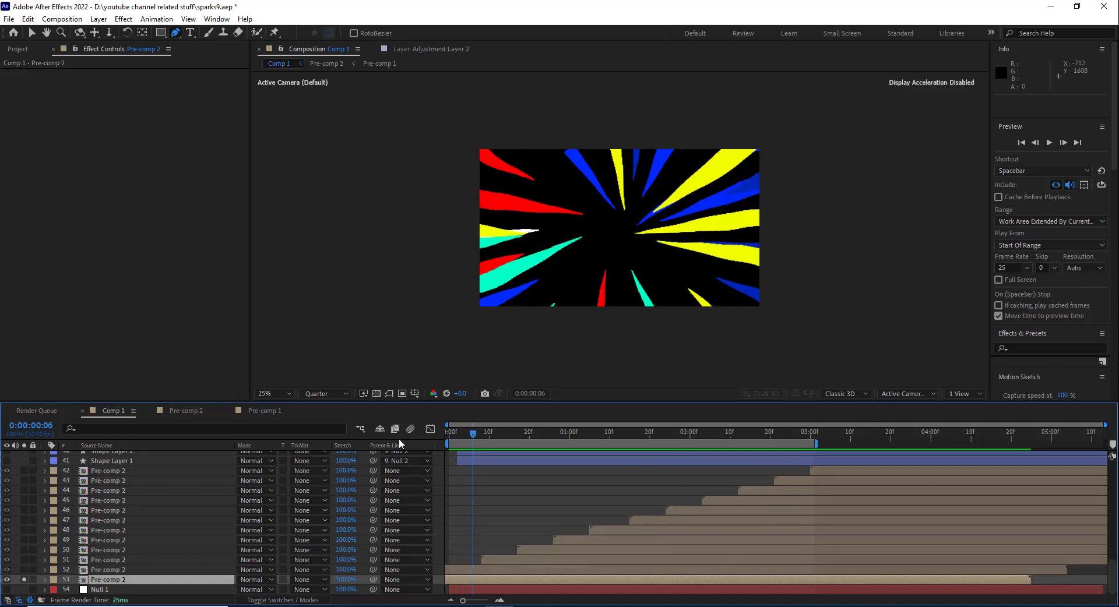
Compare the start points of Pre-comp 2 layers 42 and 51 to 53, scrubbing to 0:00:00:08 as the soloed burst ends.
left_click(124, 571)
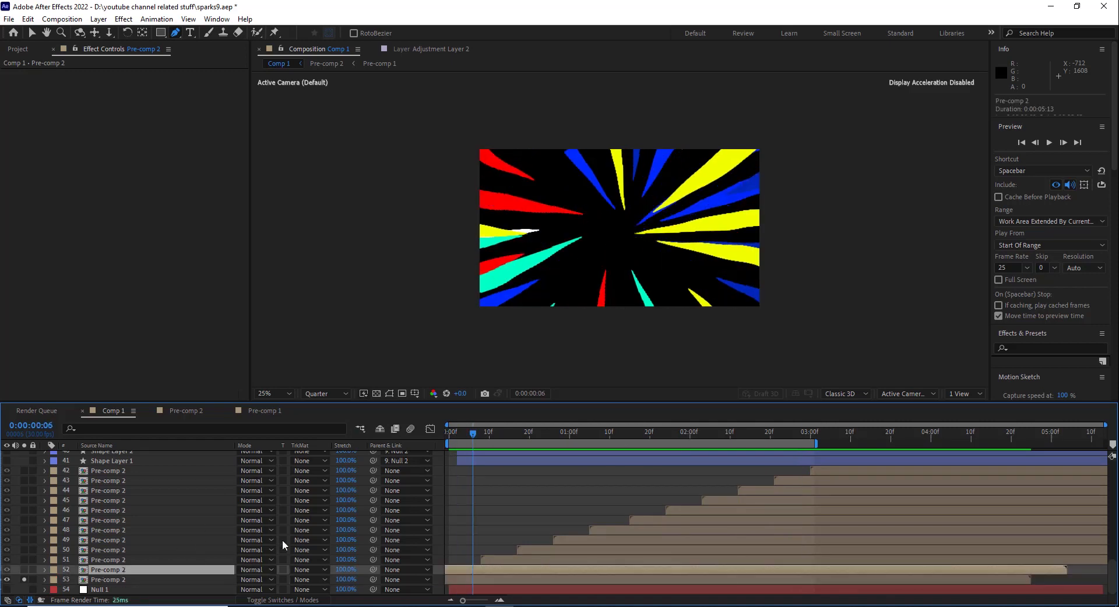
left_click(115, 471)
left_click_drag(478, 434, 488, 436)
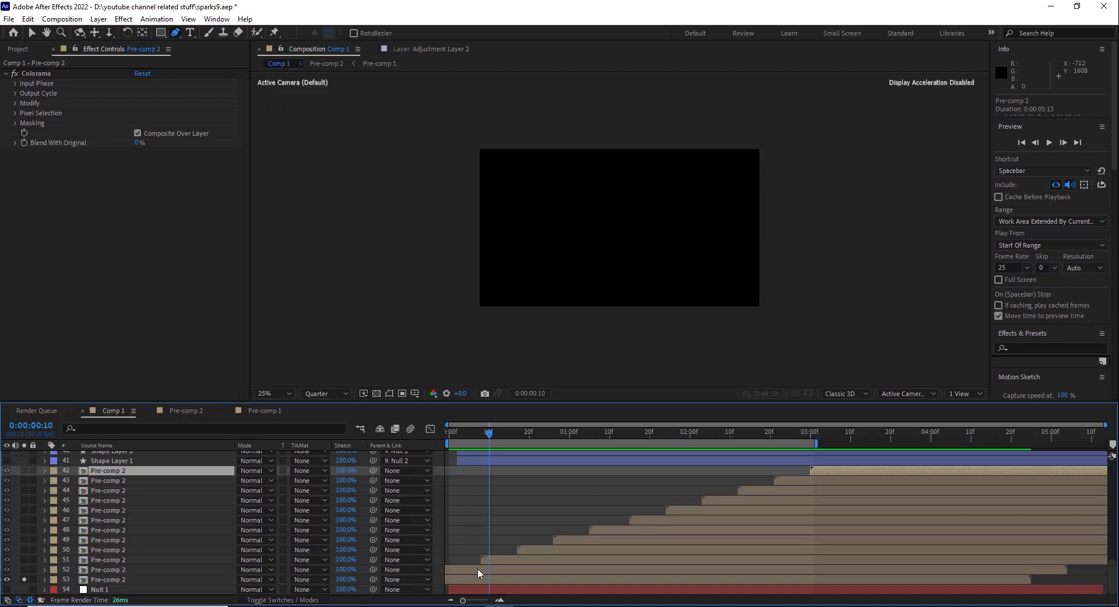
left_click(495, 558)
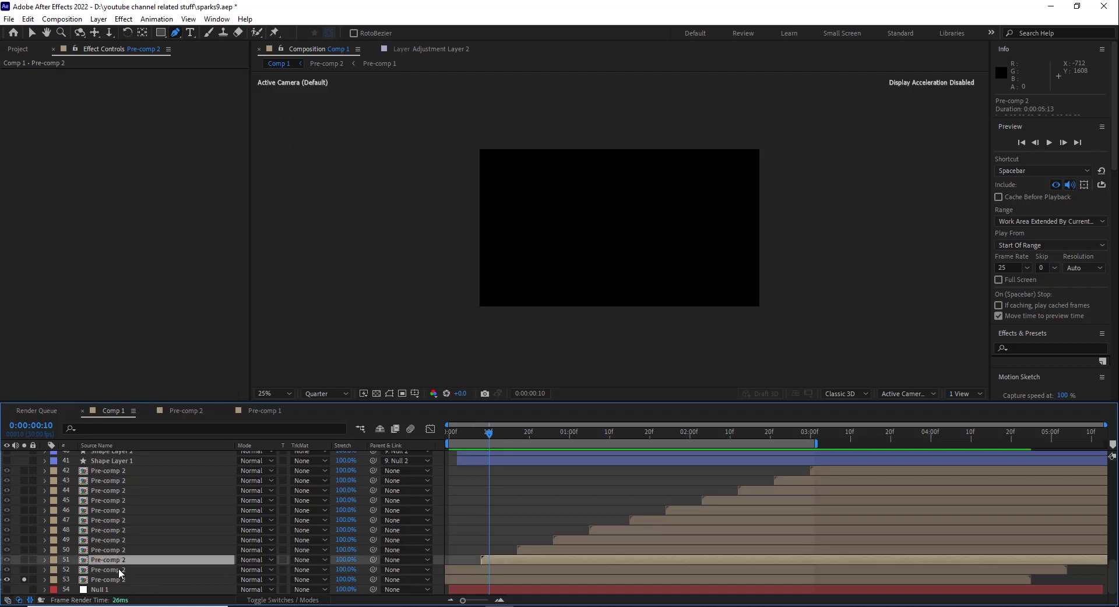
left_click(121, 574)
left_click(120, 580)
mouse_move(487, 432)
left_mouse_down()
mouse_move(447, 437)
mouse_move(483, 438)
left_mouse_up()
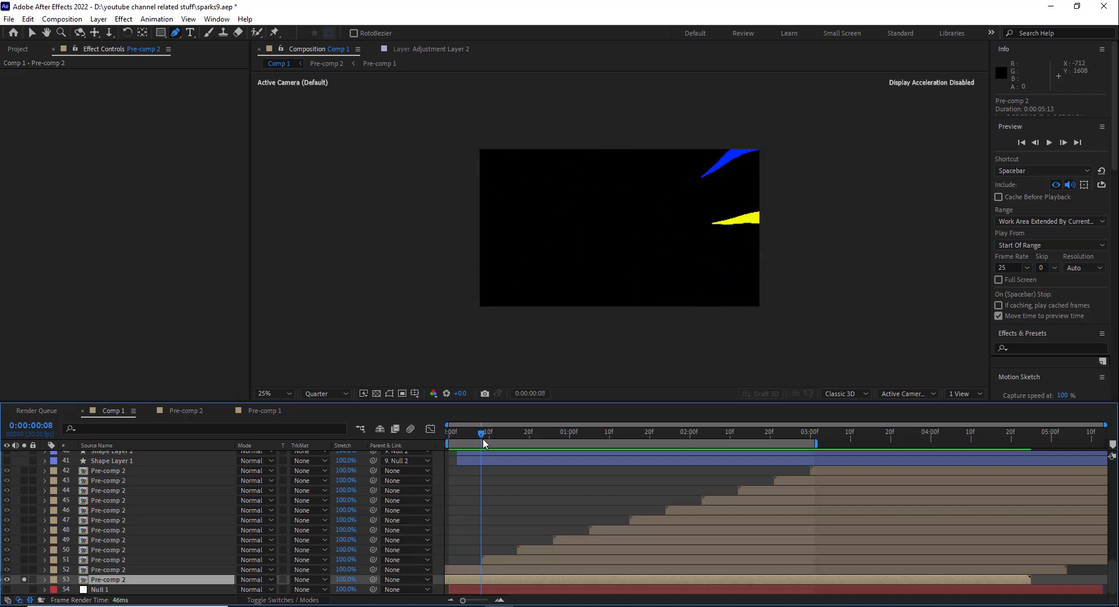
Inspect the staggered Pre-comp 2 copies from layer 52 up to layer 42, scrub to 0:00:00:20 and select layer 53.
left_click(505, 560)
left_click(198, 570)
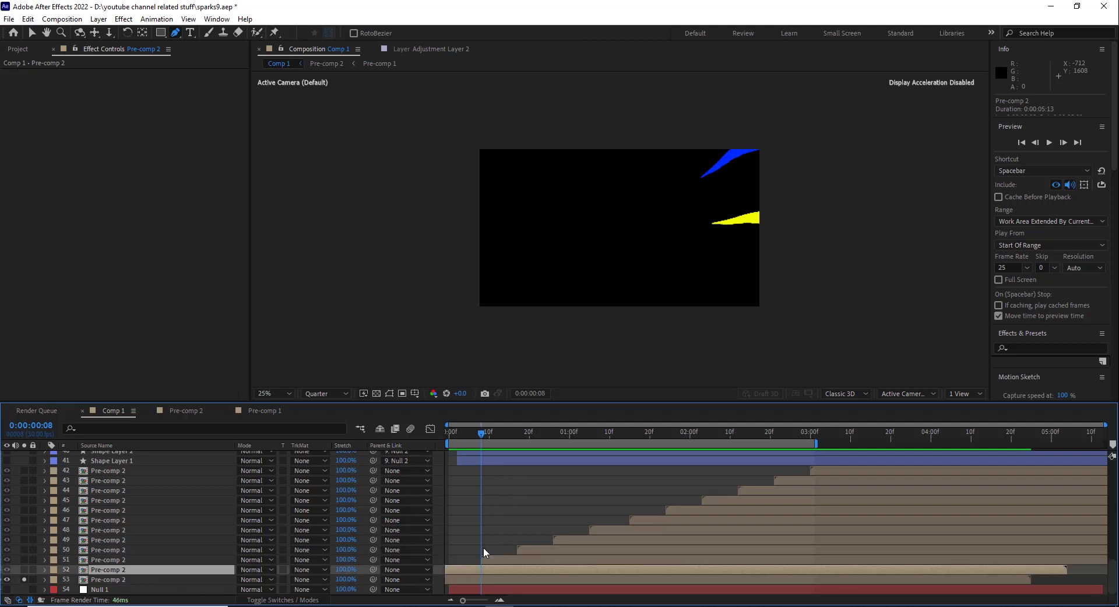
left_click(498, 561)
left_click(533, 552)
left_click(575, 543)
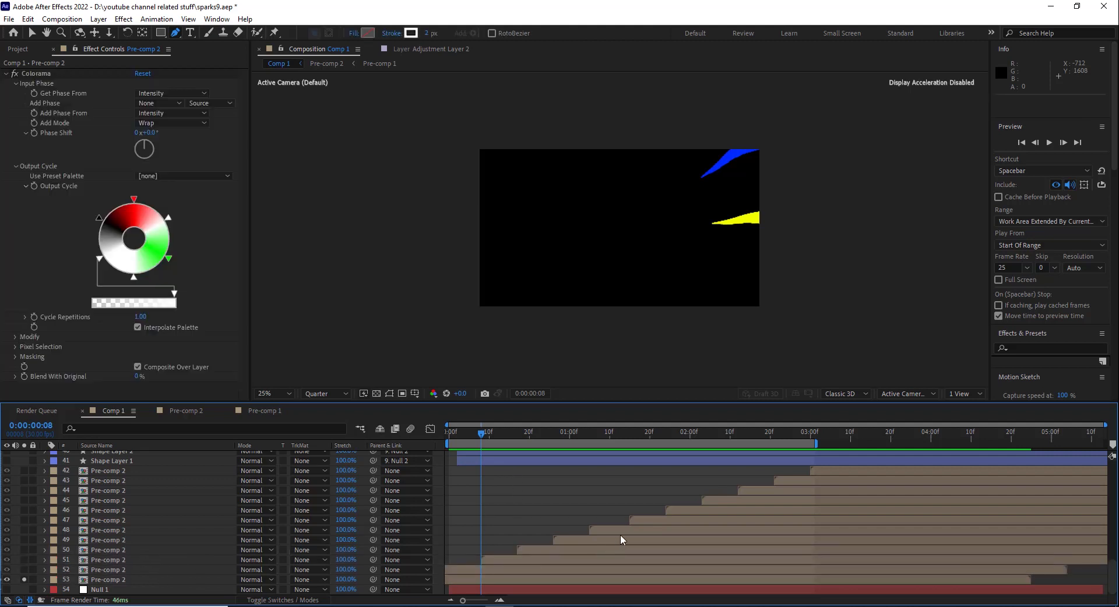
left_click(819, 470)
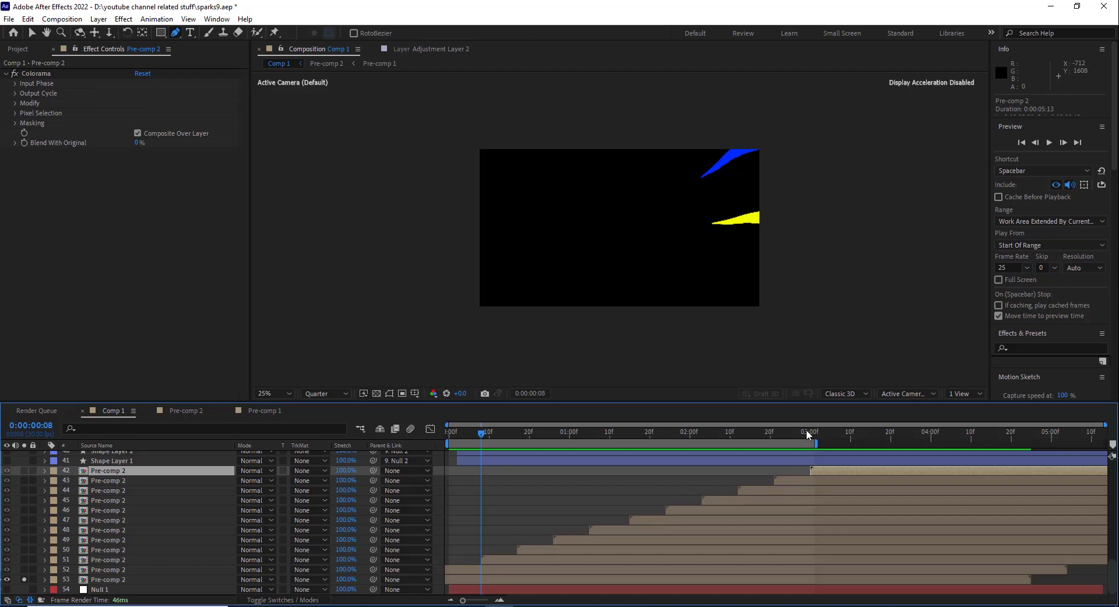
left_click_drag(806, 429, 529, 434)
left_click(113, 581)
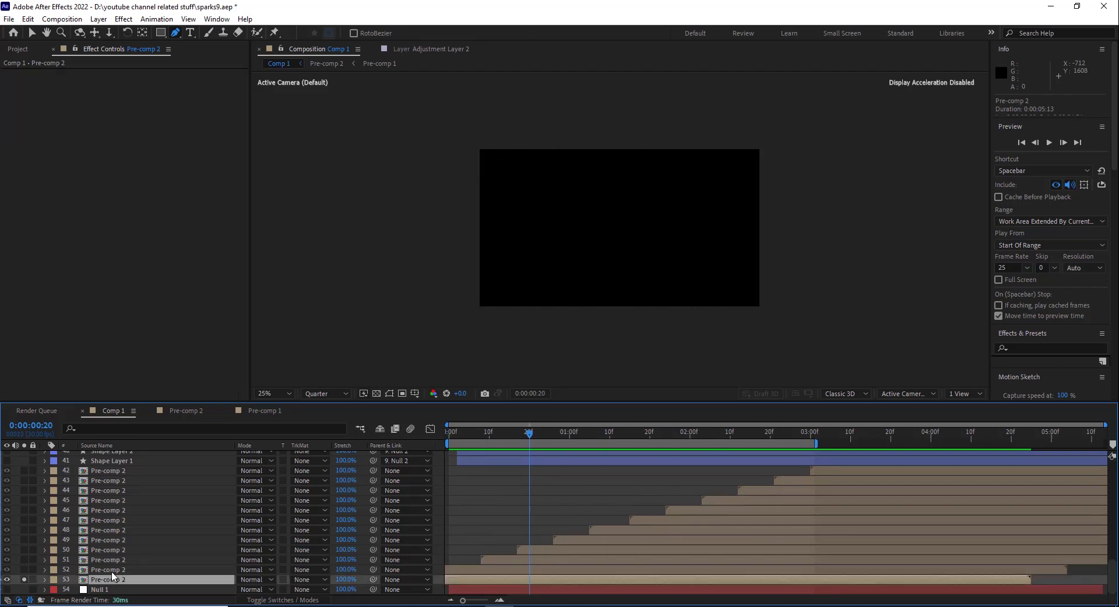
Solo Pre-comp 2 layer 52, expand its properties, and open Pre-comp 2 to examine its burst layers at 0:00:00:22.
left_click(112, 572)
left_click(24, 572)
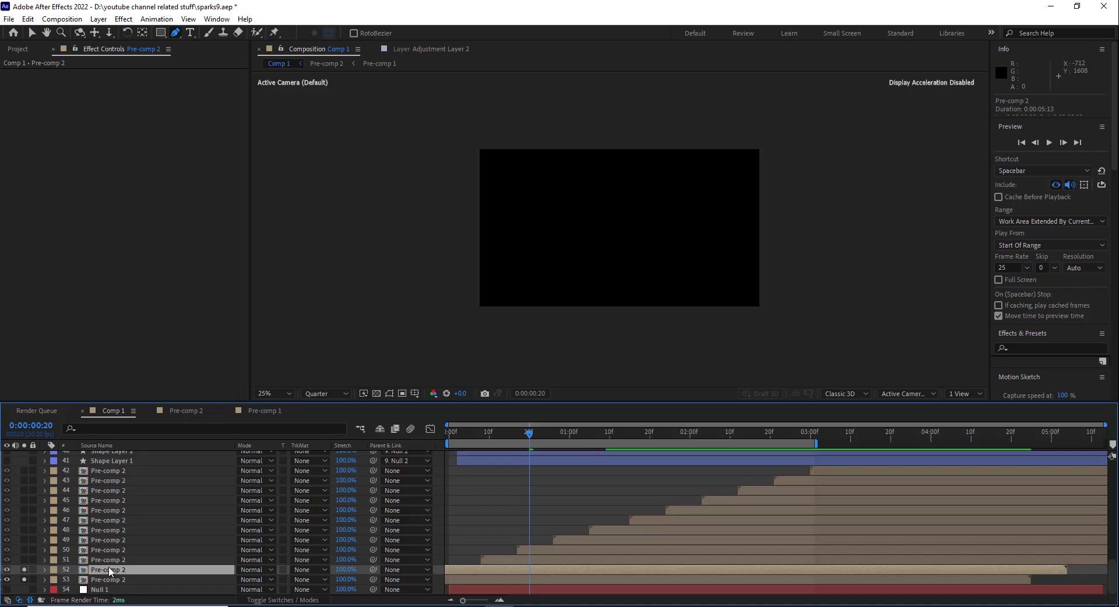
left_click(45, 570)
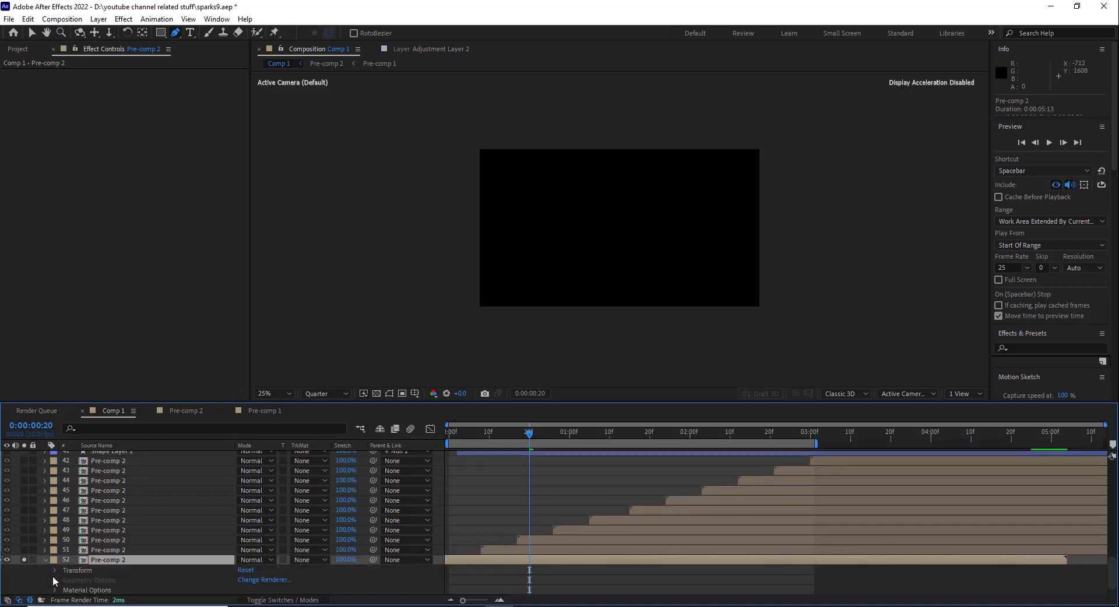
left_click(502, 435)
scroll(56, 572, "down", 1)
double_click(120, 538)
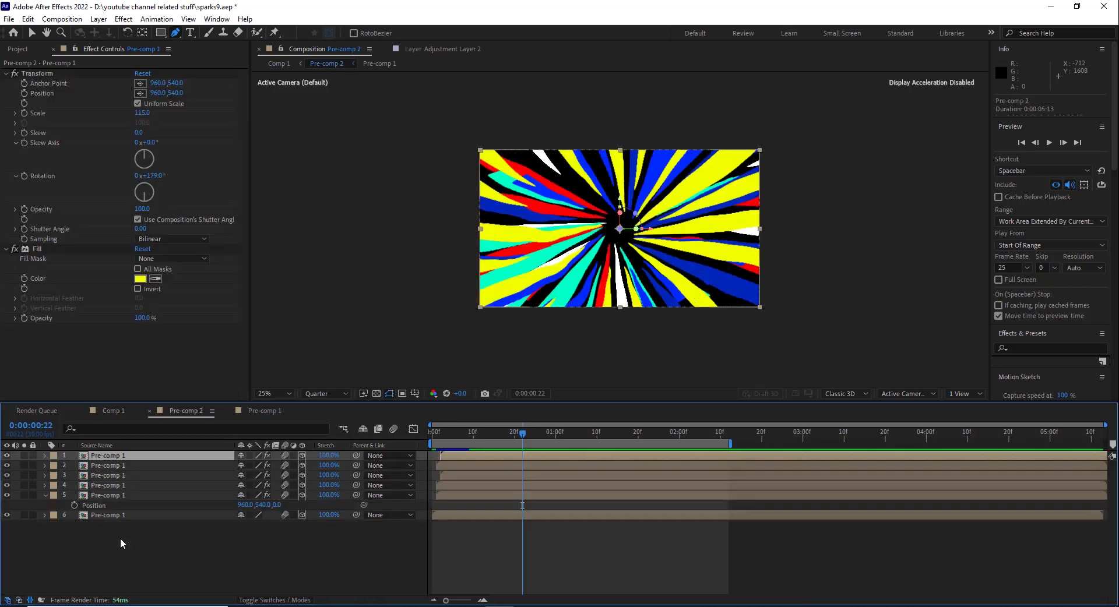
Return to Comp 1, turn off solo for Pre-comp 2 layers 52 and 53, and scrub the opening frames.
left_click(121, 412)
left_click(533, 435)
scroll(120, 500, "up", 10)
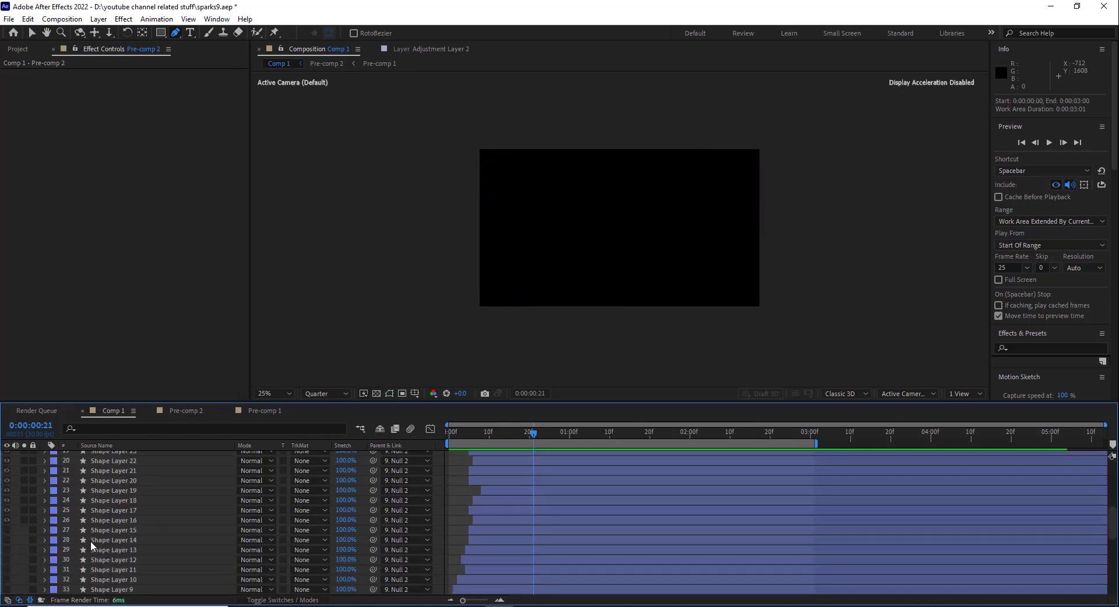
left_click(120, 498)
left_click(26, 495)
scroll(27, 507, "down", 10)
left_click_drag(26, 540, 26, 580)
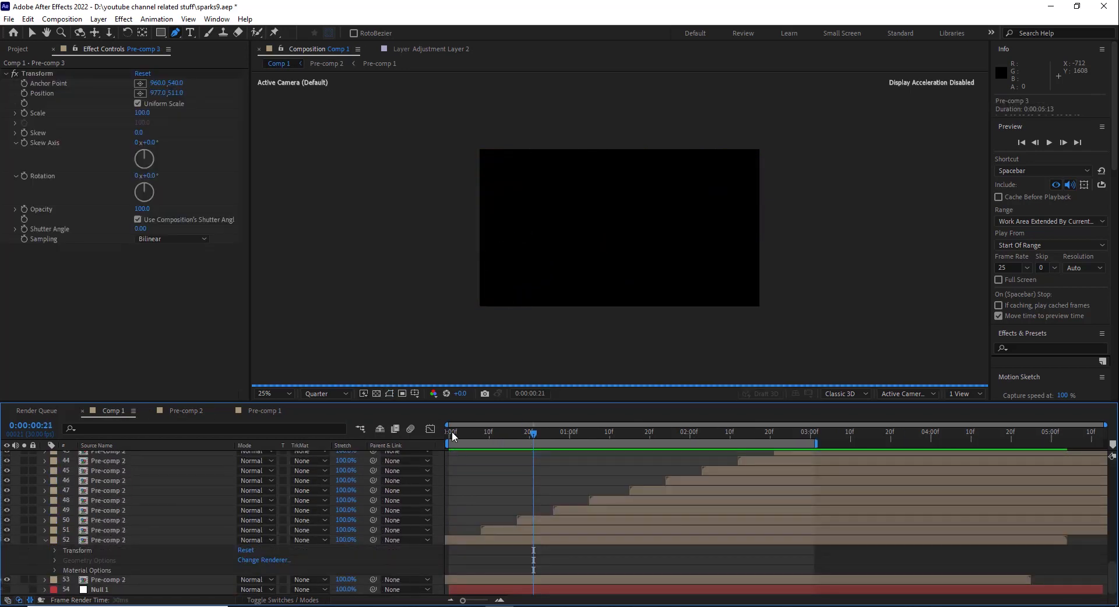
left_click_drag(452, 432, 485, 432)
Collapse layer 52, solo all Pre-comp 2 copies from layer 53 up to 42, and preview the staggered bursts.
left_click(46, 539)
left_click(104, 582)
left_click_drag(24, 580, 23, 471)
left_click(1050, 142)
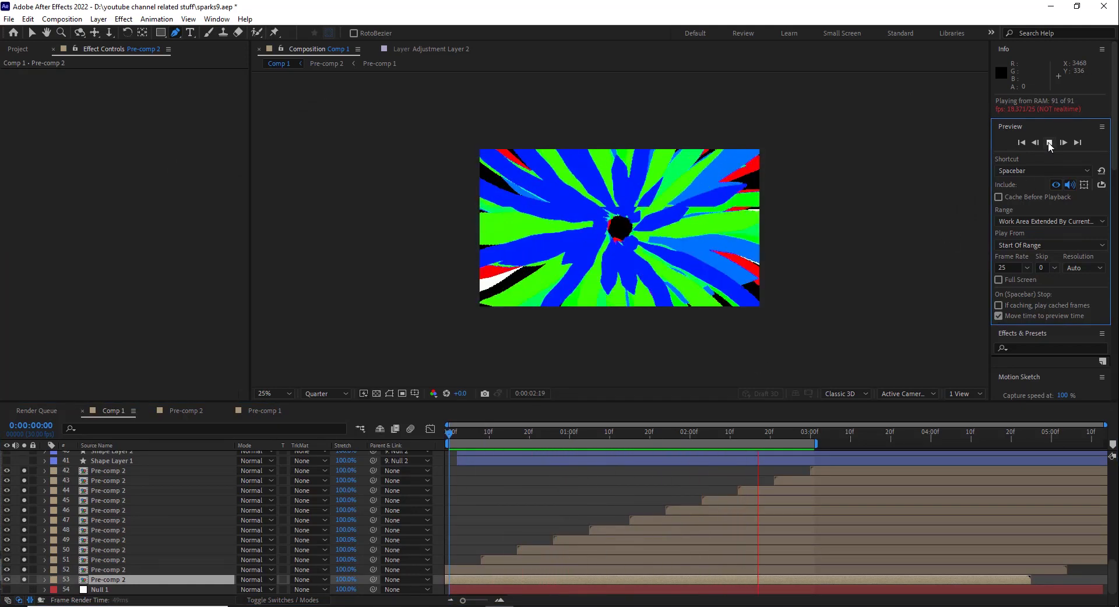
Move to 0:00:00:11 and examine the Transform properties of Pre-comp 2 layer 52 and the Comp 1 layer stack.
mouse_move(491, 439)
left_mouse_down()
mouse_move(574, 438)
mouse_move(493, 446)
left_mouse_up()
left_click(115, 571)
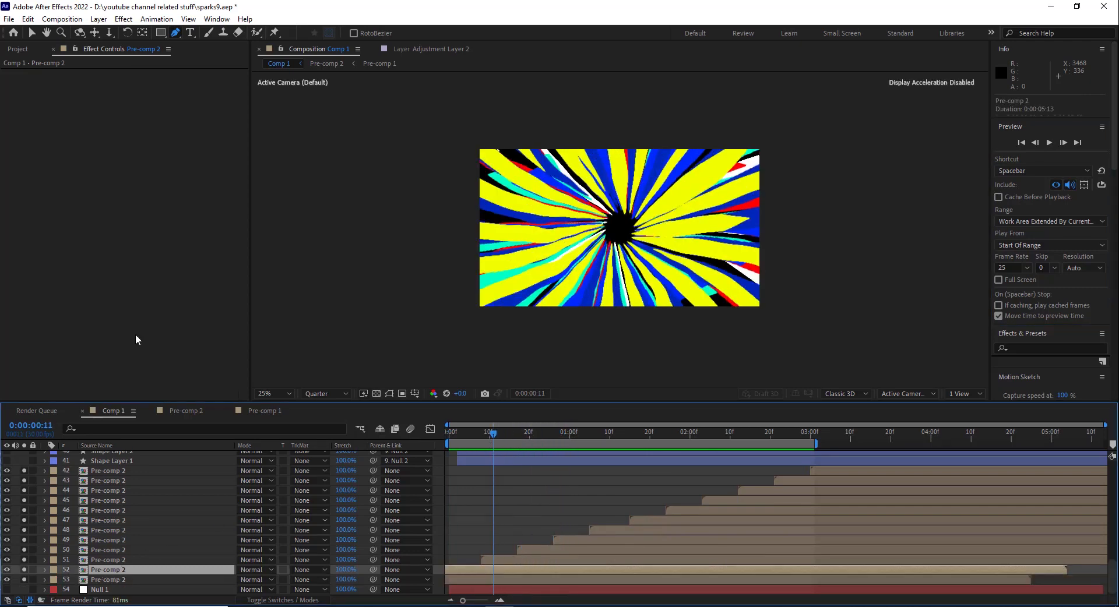
left_click(17, 52)
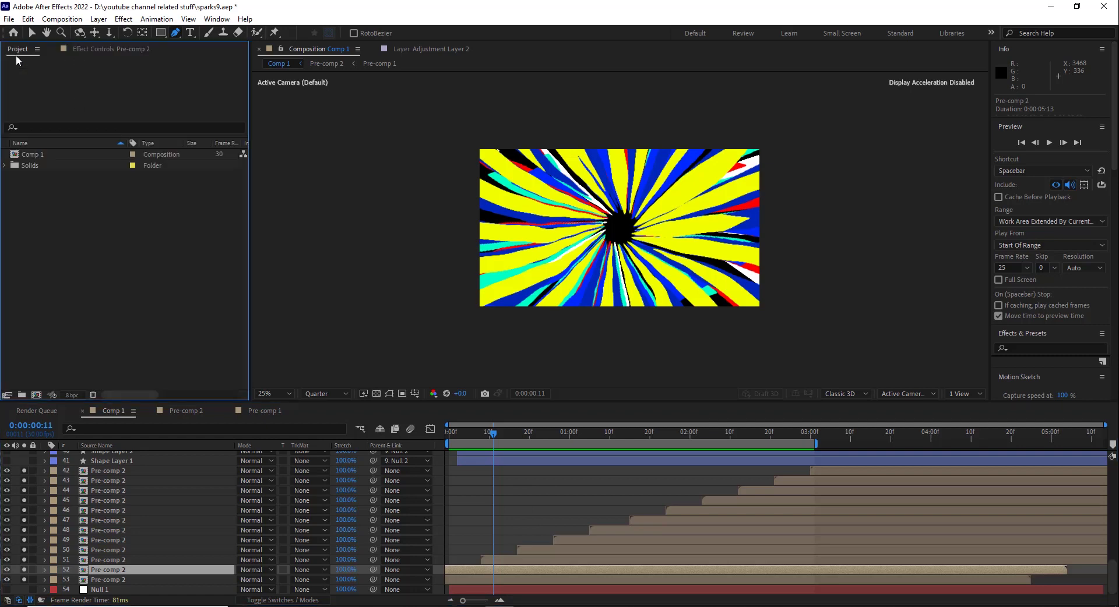
left_click(46, 571)
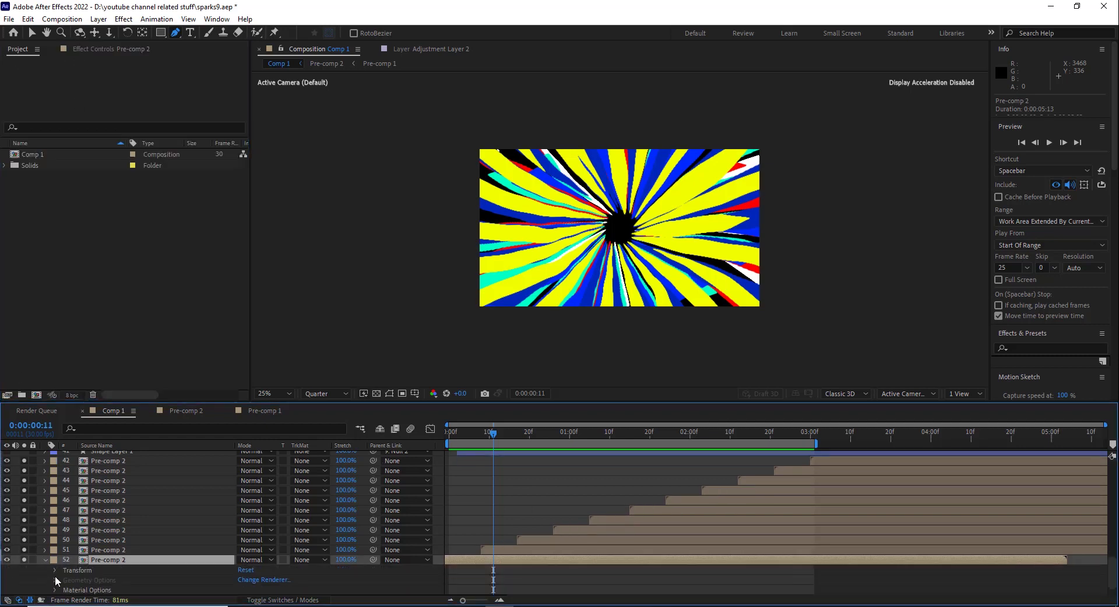
left_click(55, 571)
scroll(197, 532, "up", 3)
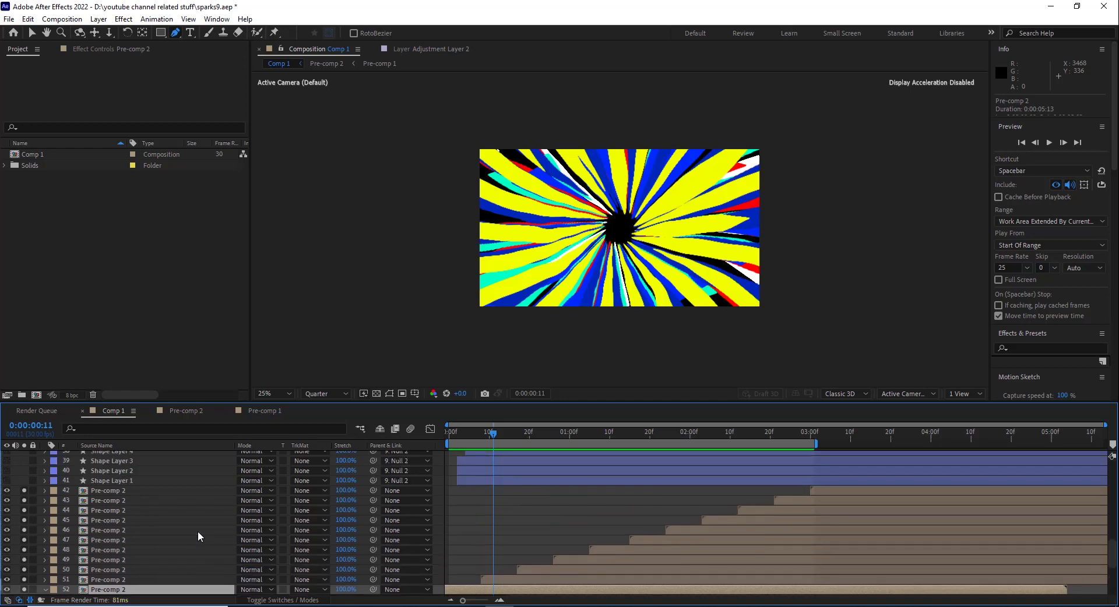
scroll(134, 548, "down", 3)
scroll(71, 557, "up", 5)
scroll(76, 551, "up", 10)
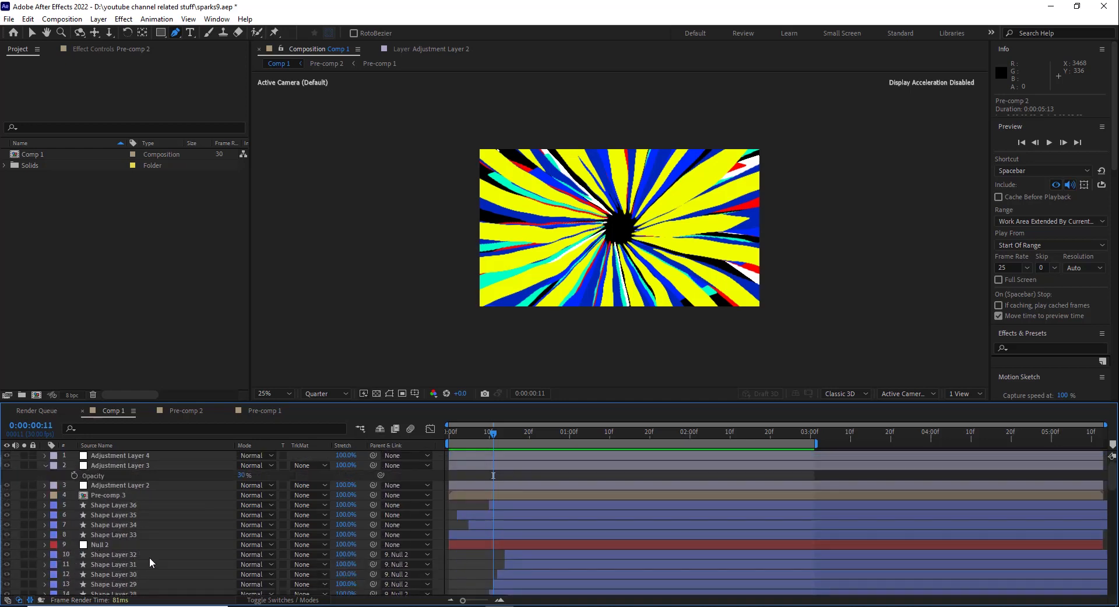
scroll(156, 534, "down", 10)
scroll(157, 534, "down", 4)
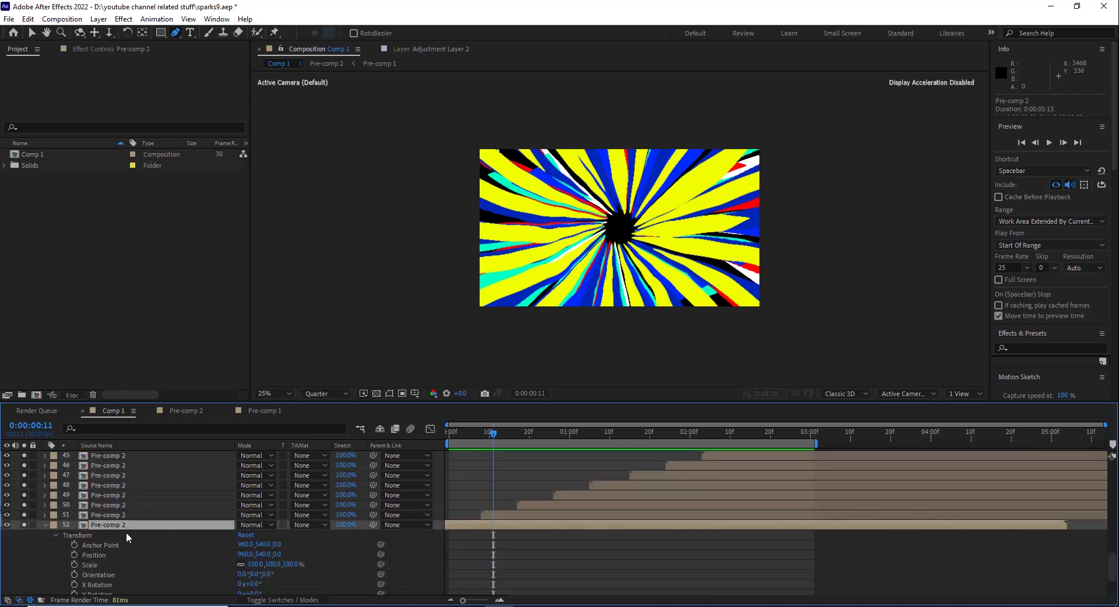
Turn off solo for the Pre-comp 2 layers from 42 down and return the playhead to 0:00:00:00.
scroll(126, 533, "up", 2)
left_click(24, 485)
left_click_drag(24, 496, 24, 585)
left_click_drag(494, 435, 448, 435)
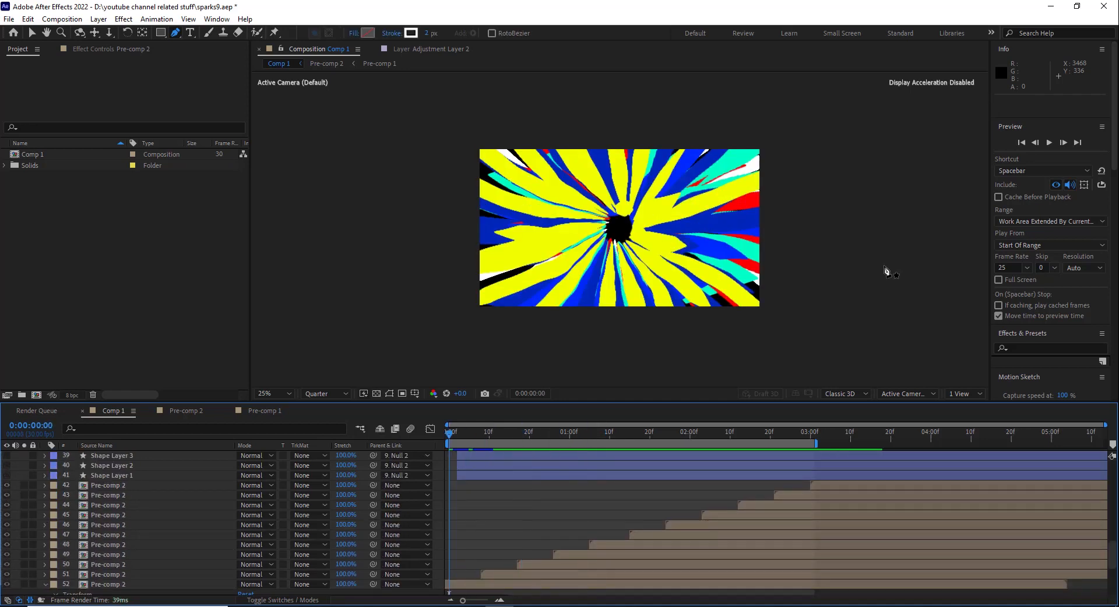
Preview the full Comp 1 animation from the start and stop the playback to review the combined layers.
left_click(1049, 142)
key("space")
scroll(142, 544, "down", 5)
left_click(453, 434)
key("space")
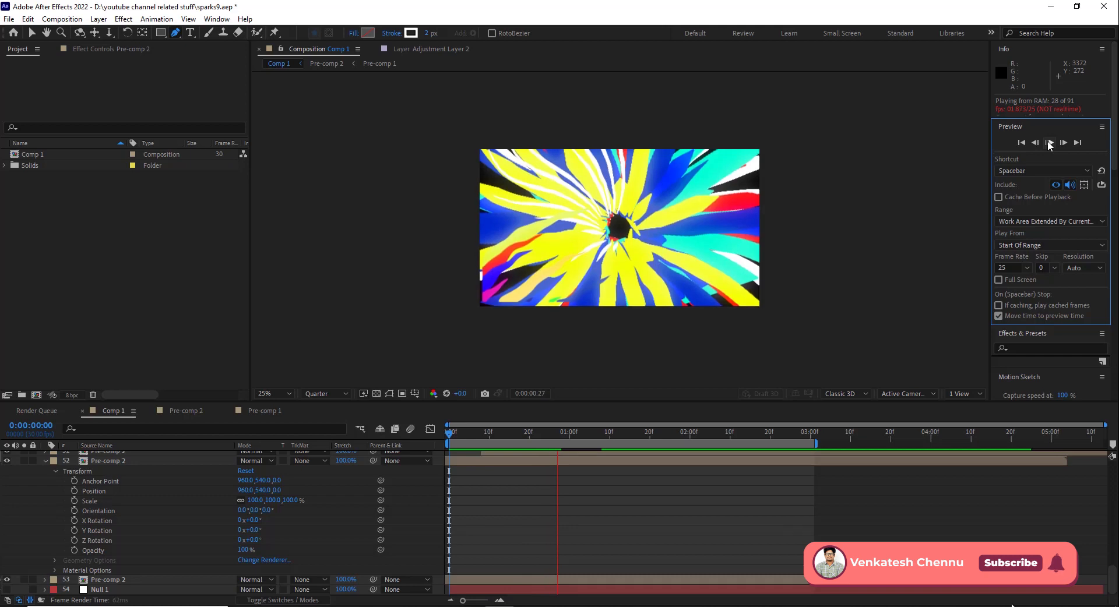
key("space")
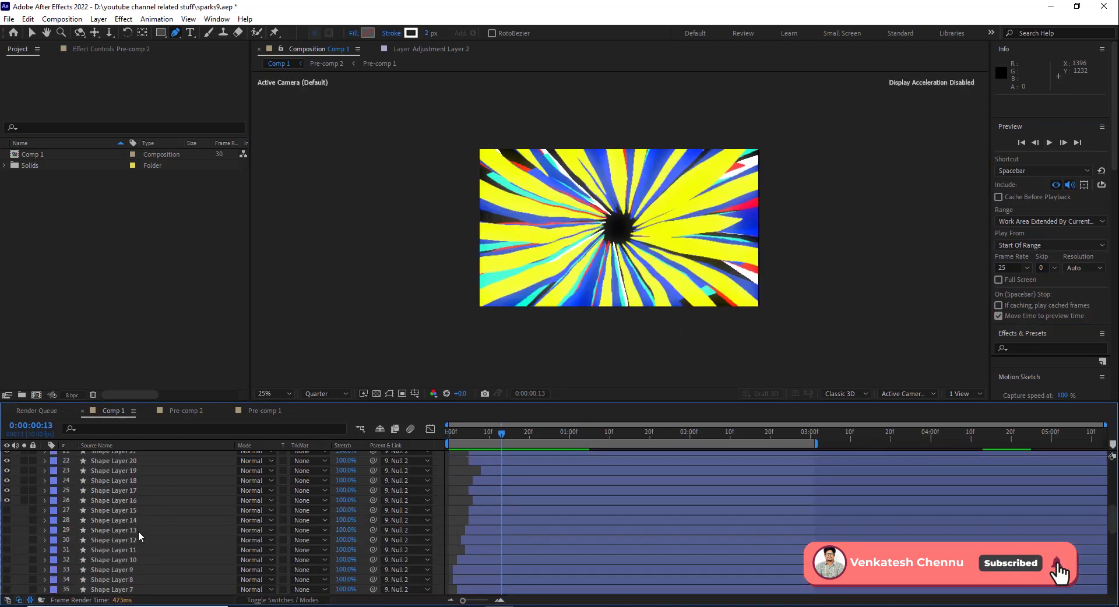
Check Shape Layer 33 on its own, then scrub the full Comp 1 through the colored streaks to 0:00:00:29.
left_click(113, 531)
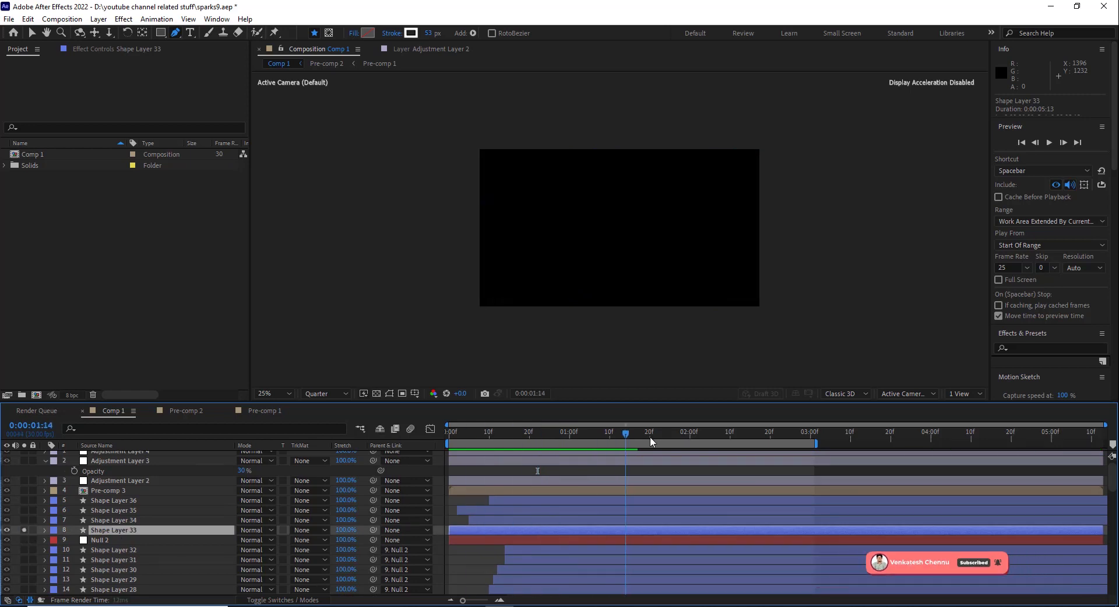
left_click(501, 432)
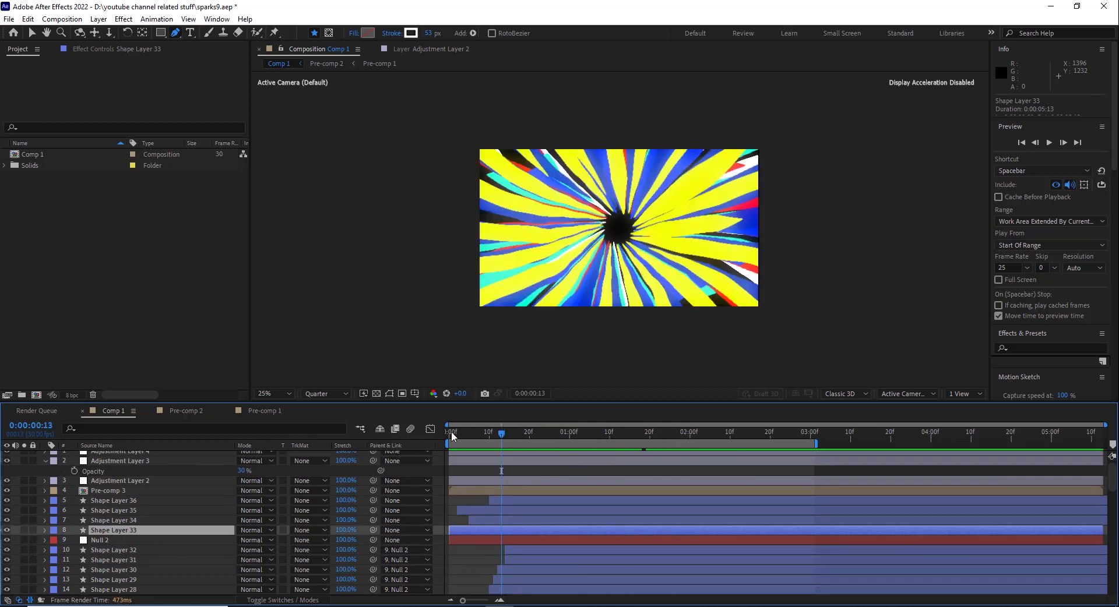
left_click_drag(451, 431, 629, 435)
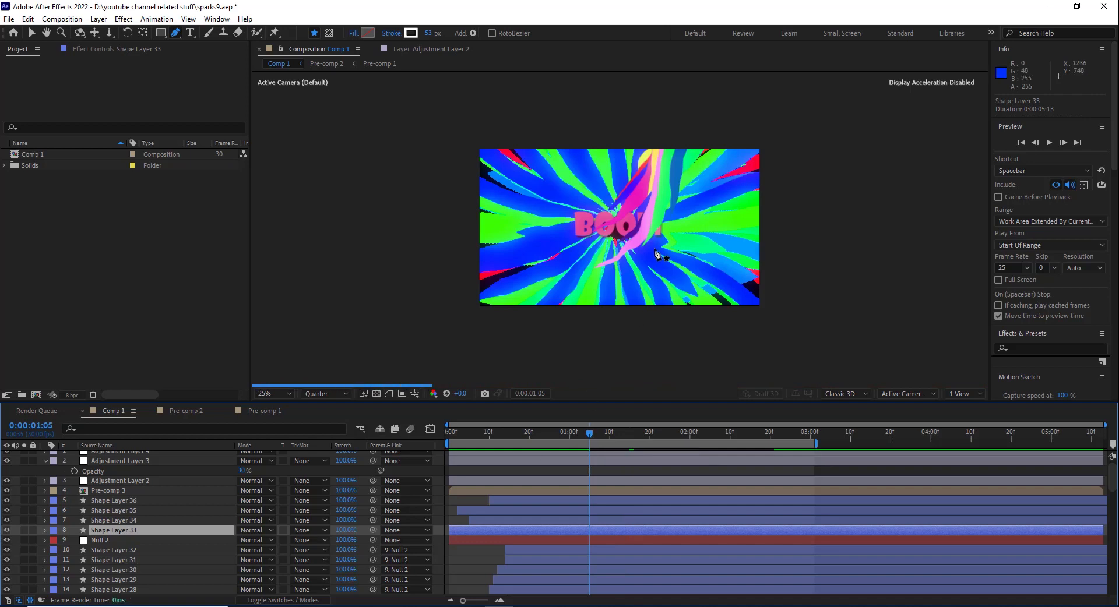
left_click(567, 434)
Open Pre-comp 3 from Comp 1 and scrub its colored streak animation through to 0:00:01:06.
double_click(102, 493)
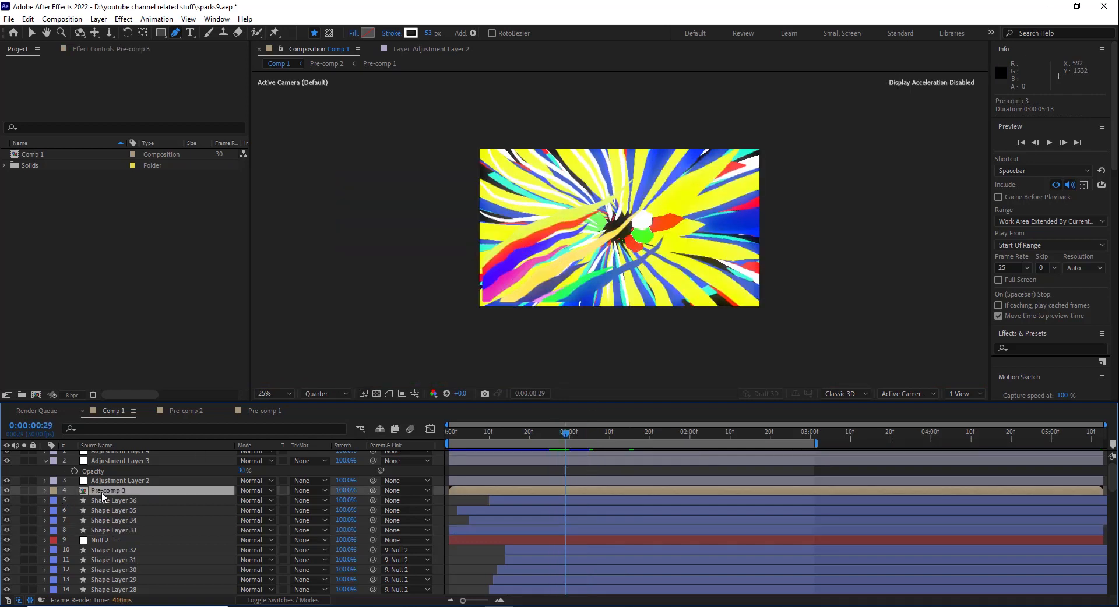
left_click(102, 496)
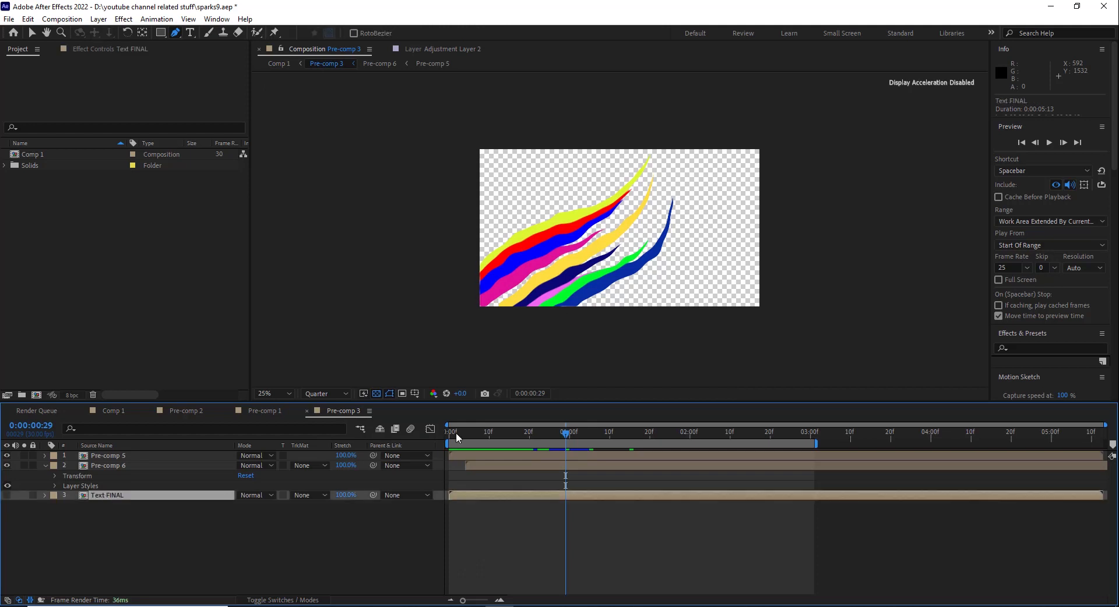
left_click_drag(458, 434, 595, 430)
Check the Pre-comp 6 and Pre-comp 5 layers in Pre-comp 3 individually using their solo switches.
left_click(100, 466)
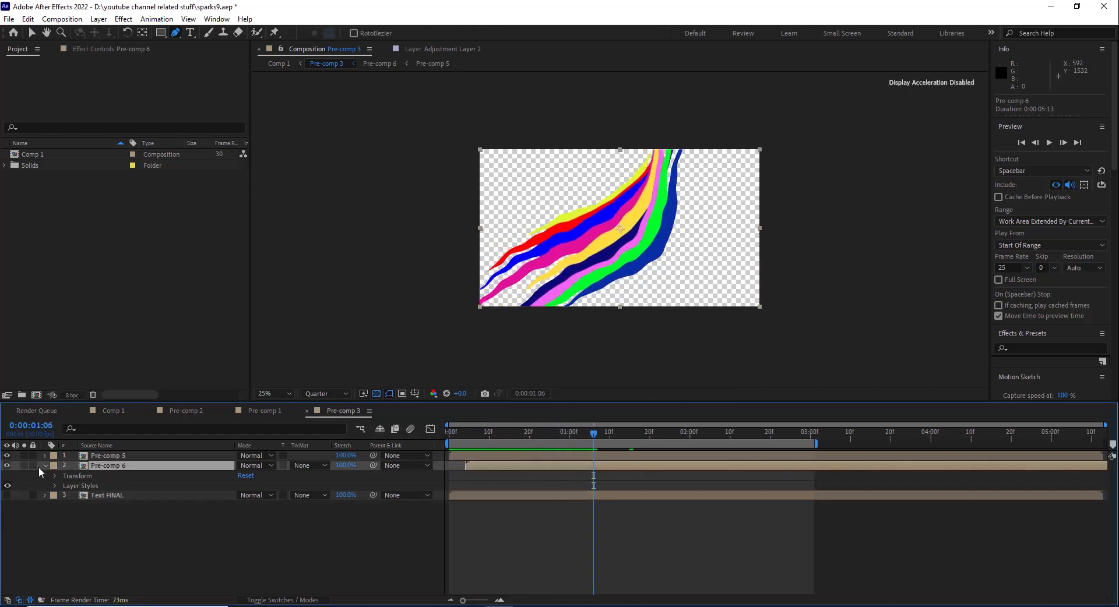
left_click(25, 466)
left_click(25, 466)
left_click(93, 456)
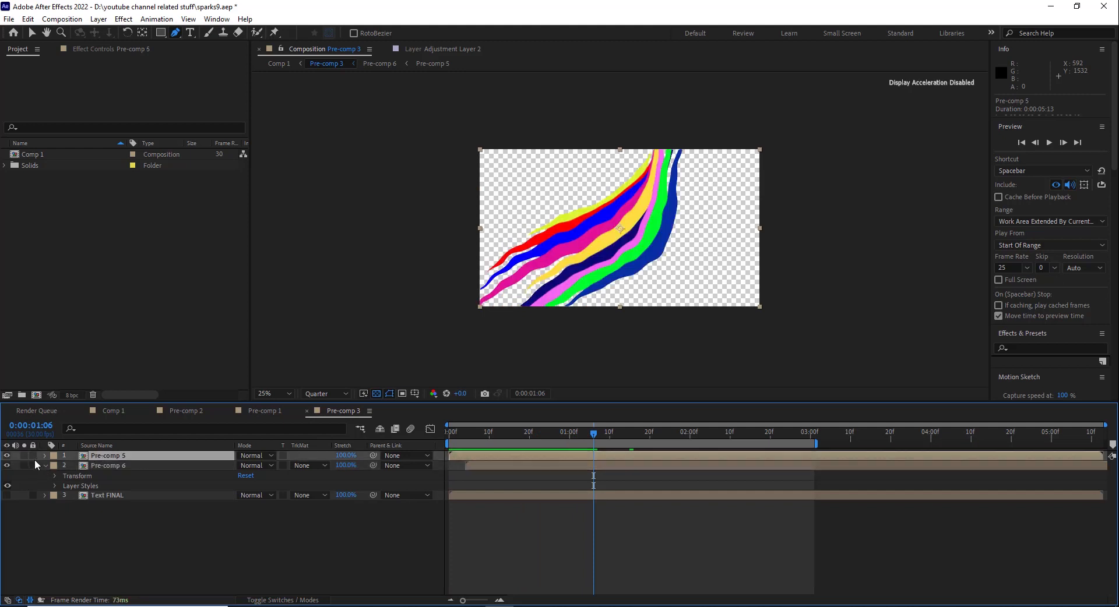
left_click(24, 456)
Open Pre-comp 5 and scrub its shape layers from the start to 0:00:00:12.
double_click(107, 459)
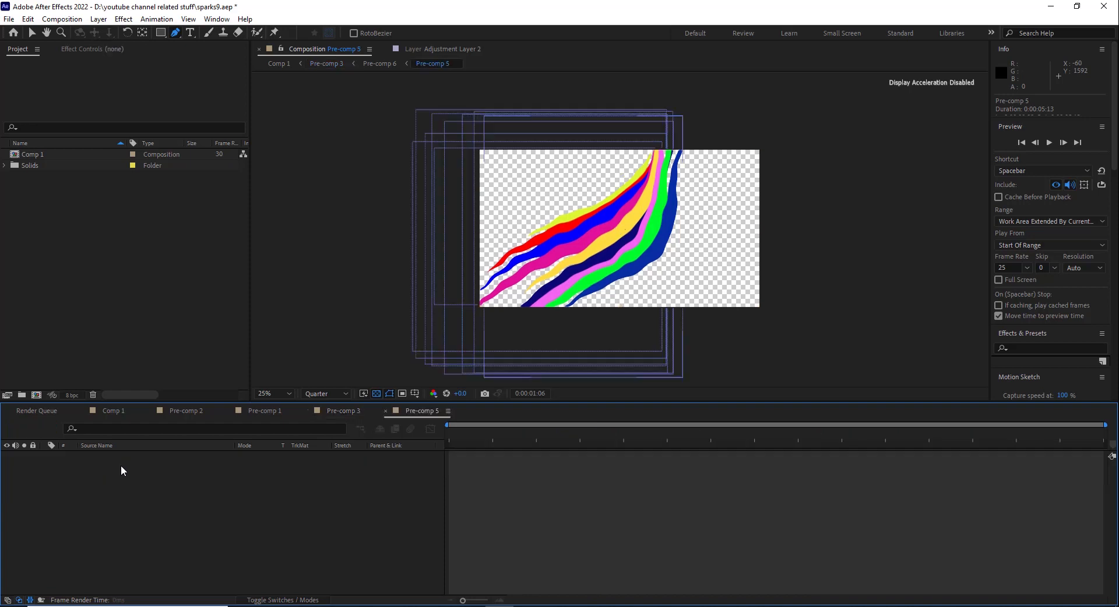
left_click(458, 434)
left_click_drag(466, 438, 497, 434)
Expand Shape Layer 1 down to Stroke 1 and inspect its stroke width and Taper start and end lengths.
left_click(110, 535)
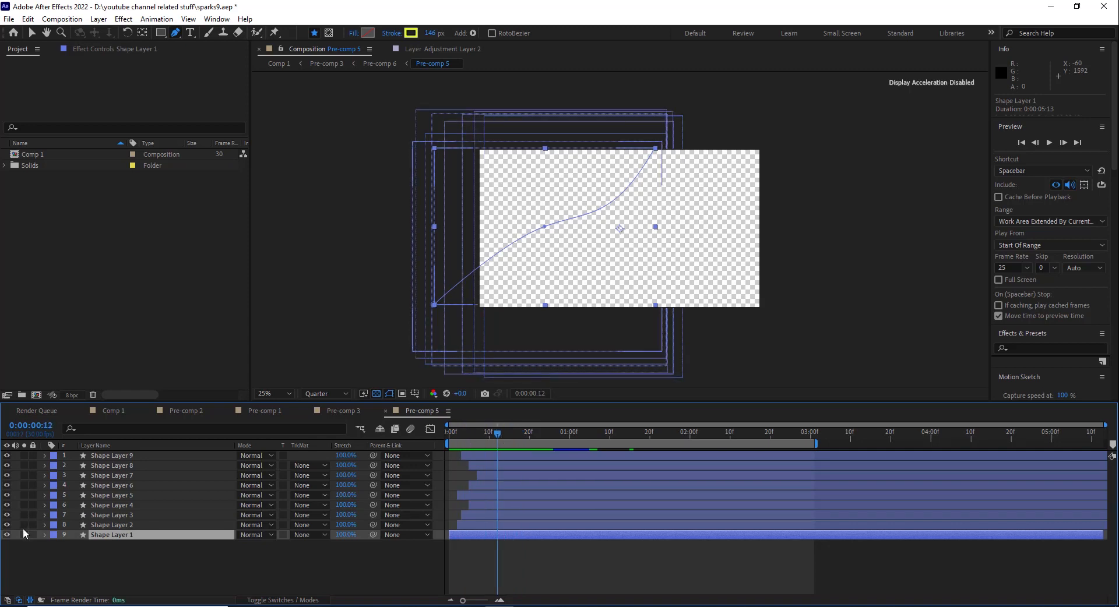
left_click(53, 544)
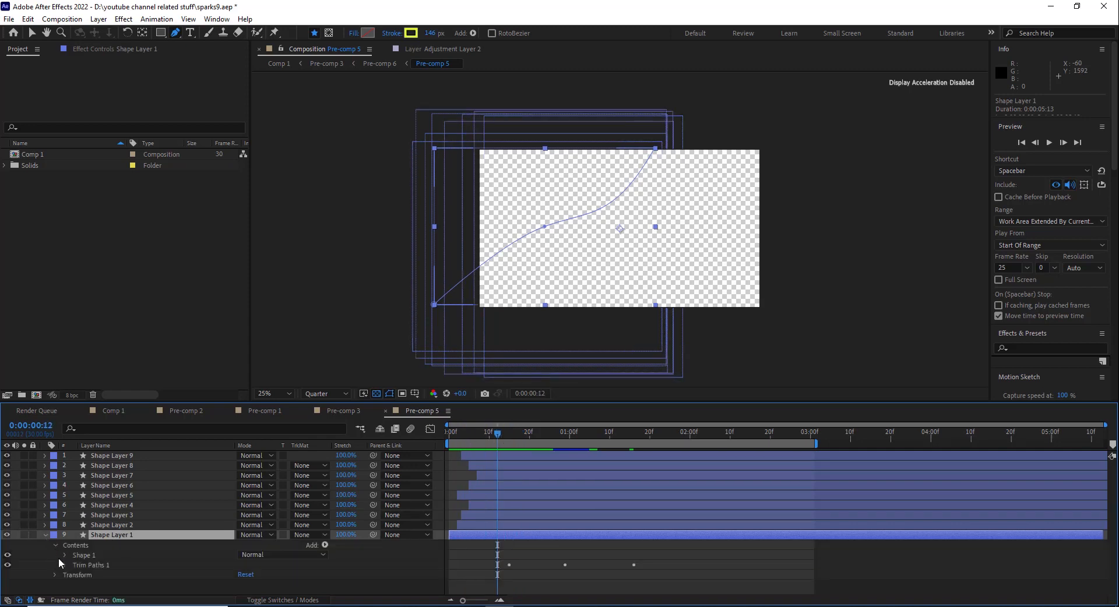
left_click(65, 554)
scroll(138, 554, "down", 1)
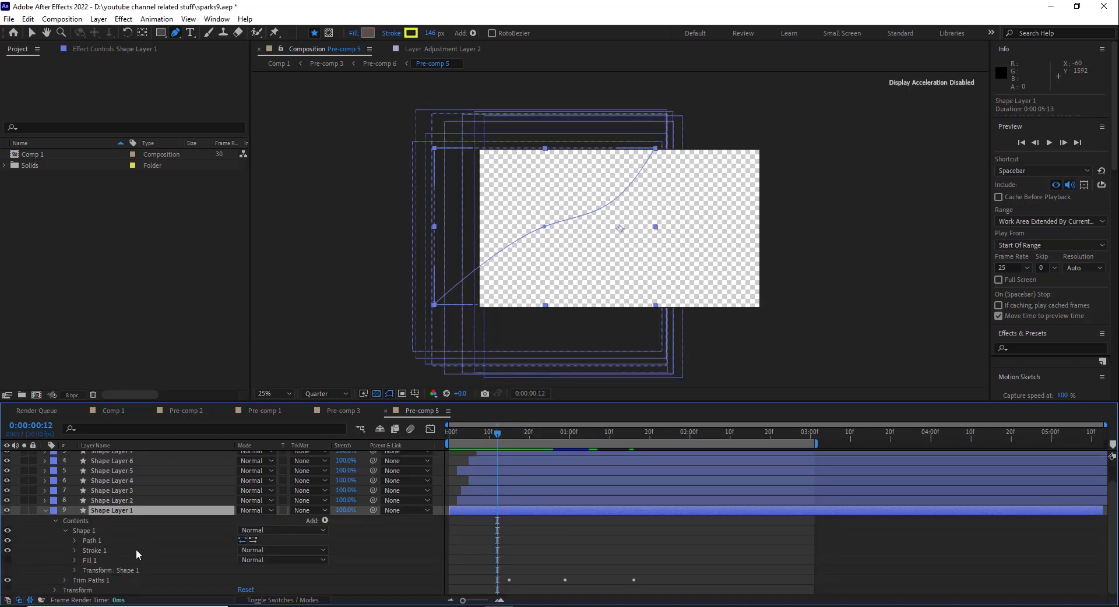
left_click(75, 551)
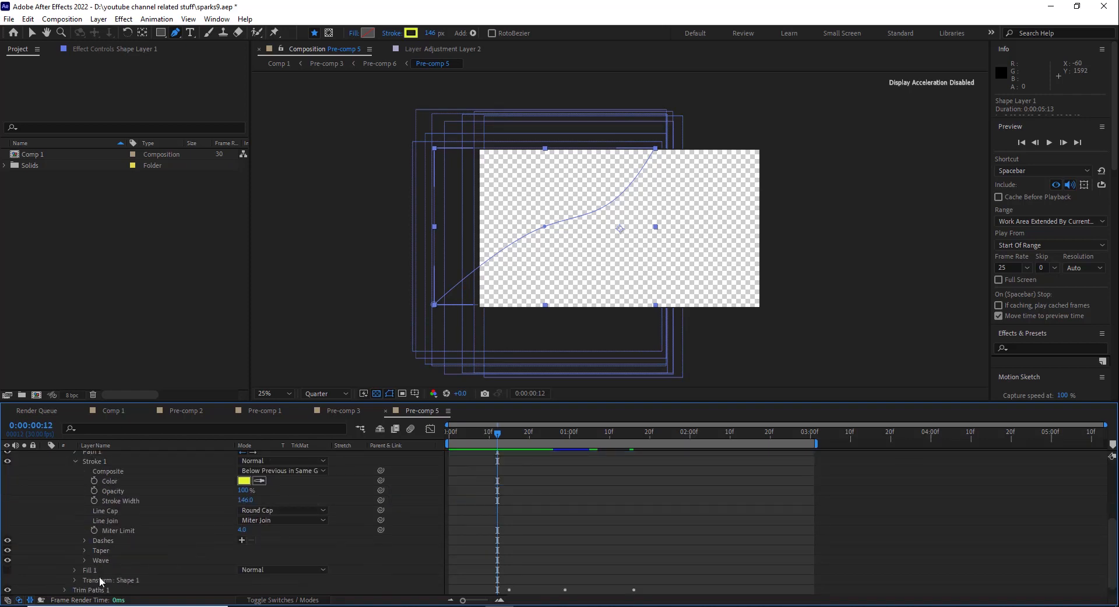
left_click(85, 550)
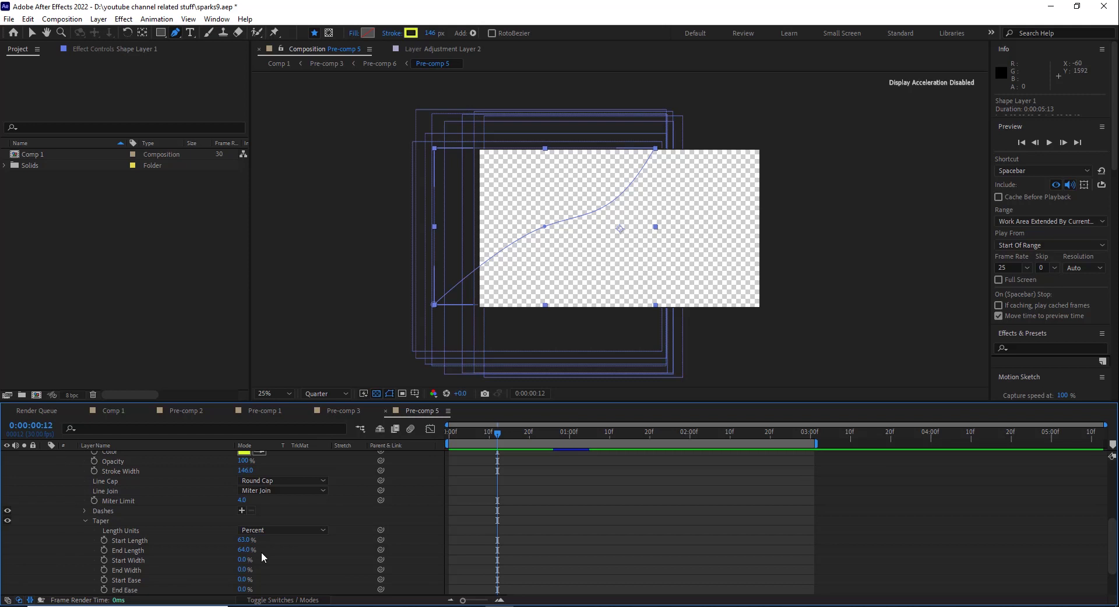
scroll(261, 551, "down", 2)
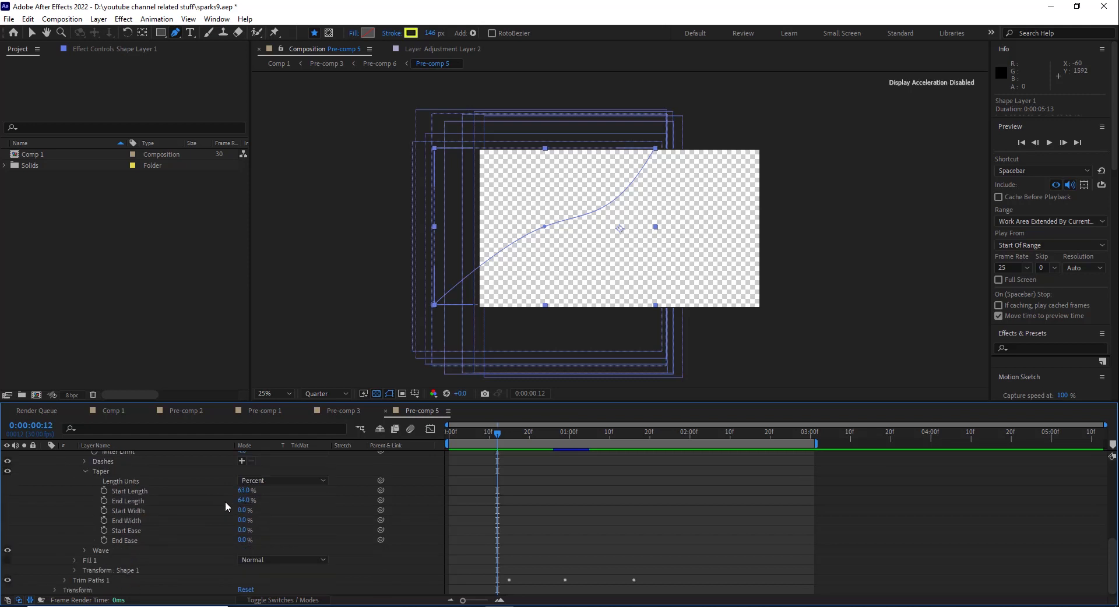
Inspect the Trim Paths 1 Start and End keyframes of soloed Shape Layer 1, scrubbing to 0:00:01:00 and back to 0:00:00:13.
left_click(64, 581)
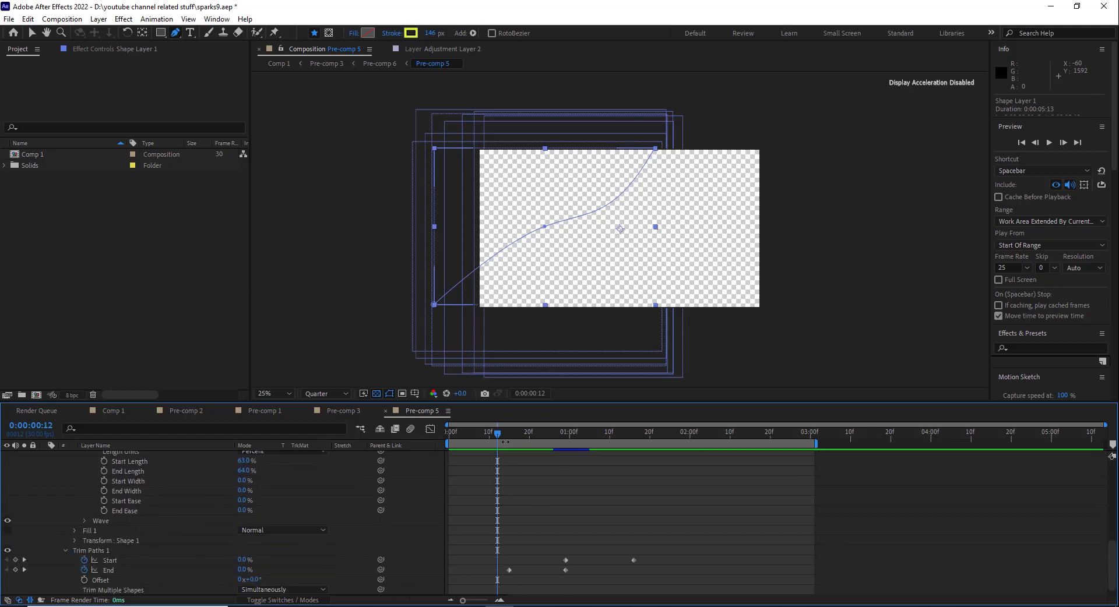
mouse_move(516, 442)
left_mouse_down()
mouse_move(618, 447)
mouse_move(570, 449)
left_mouse_up()
scroll(144, 545, "up", 5)
left_click(24, 461)
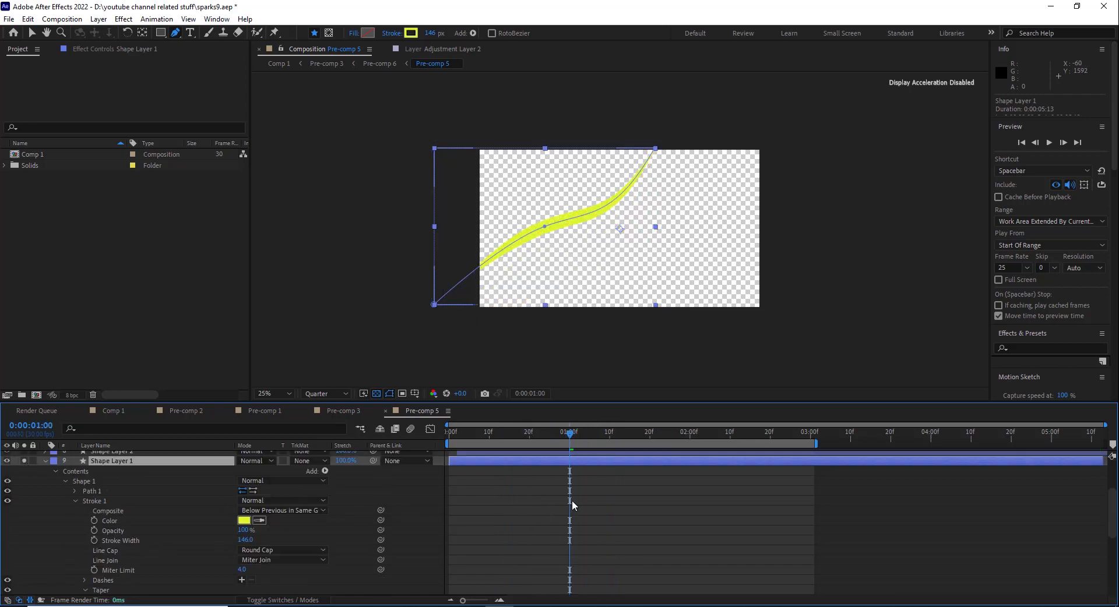
scroll(597, 489, "down", 5)
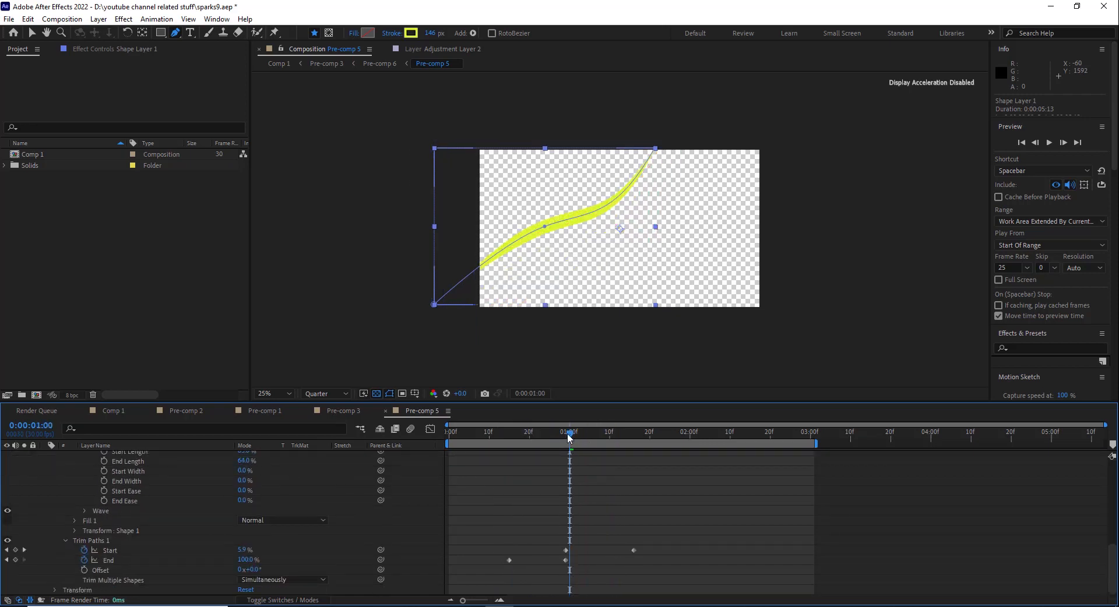
mouse_move(569, 439)
left_mouse_down()
mouse_move(511, 445)
mouse_move(643, 455)
mouse_move(501, 450)
left_mouse_up()
Turn off solo for Shape Layer 1, select Shape Layer 2, and review the staggered shape layers above it.
scroll(443, 502, "up", 7)
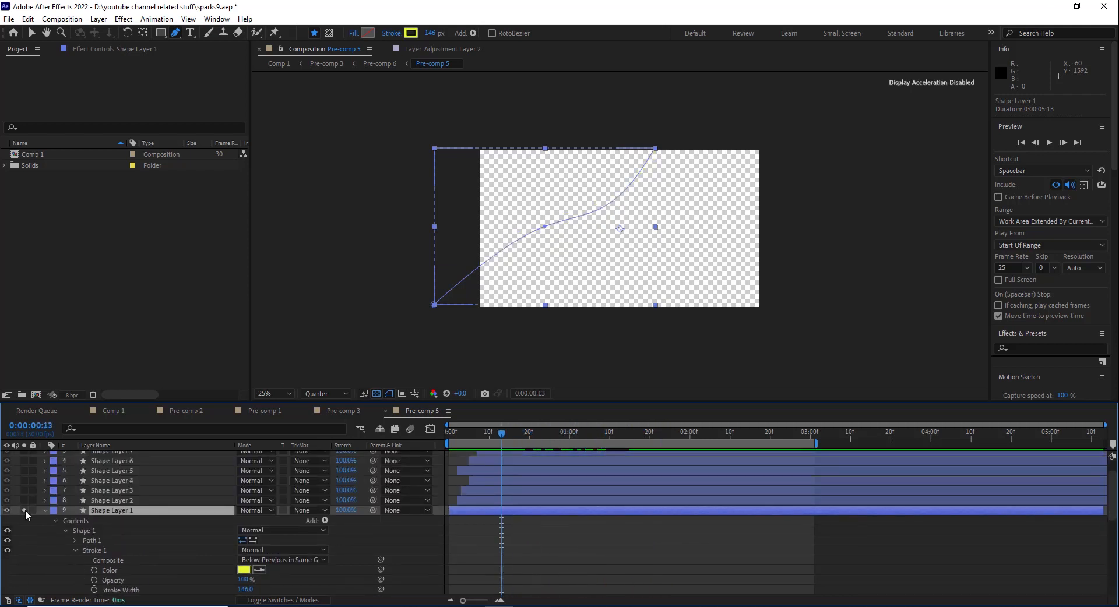
left_click(24, 510)
left_click(118, 501)
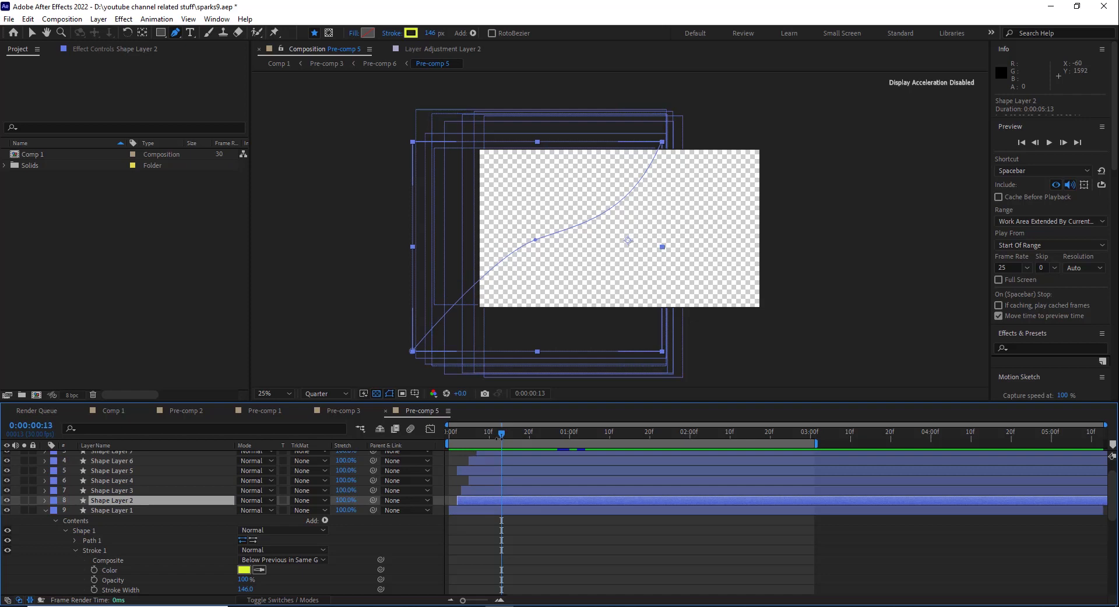
scroll(462, 524, "up", 2)
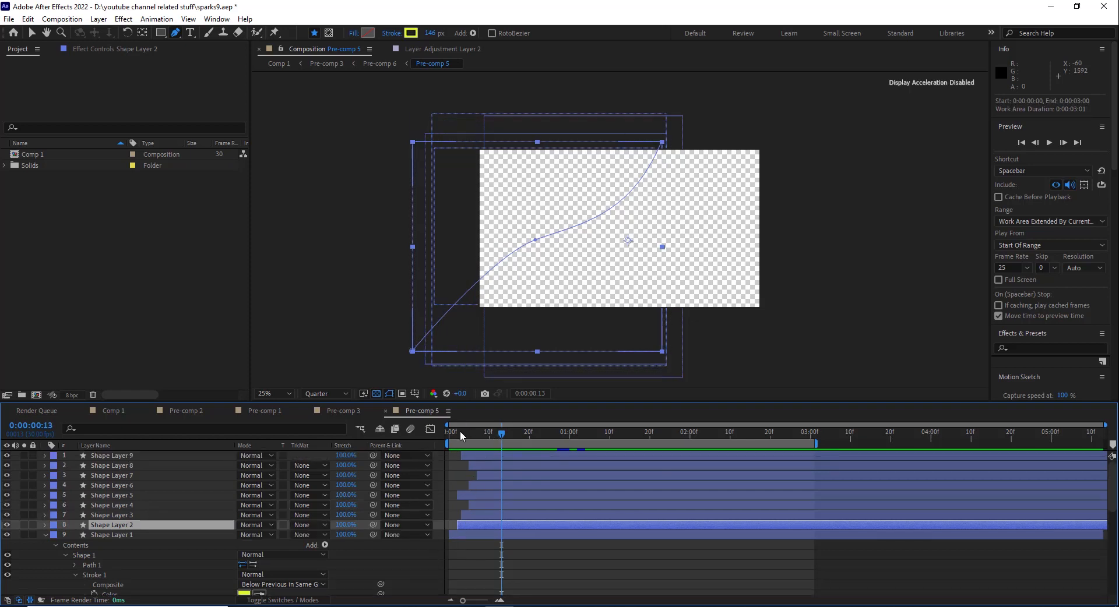
Scrub through Pre-comp 5 past 0:00:01:03 to 0:00:01:22 to review how the colored streaks sweep across the frame.
mouse_move(501, 434)
left_mouse_down()
mouse_move(660, 439)
mouse_move(582, 437)
left_mouse_up()
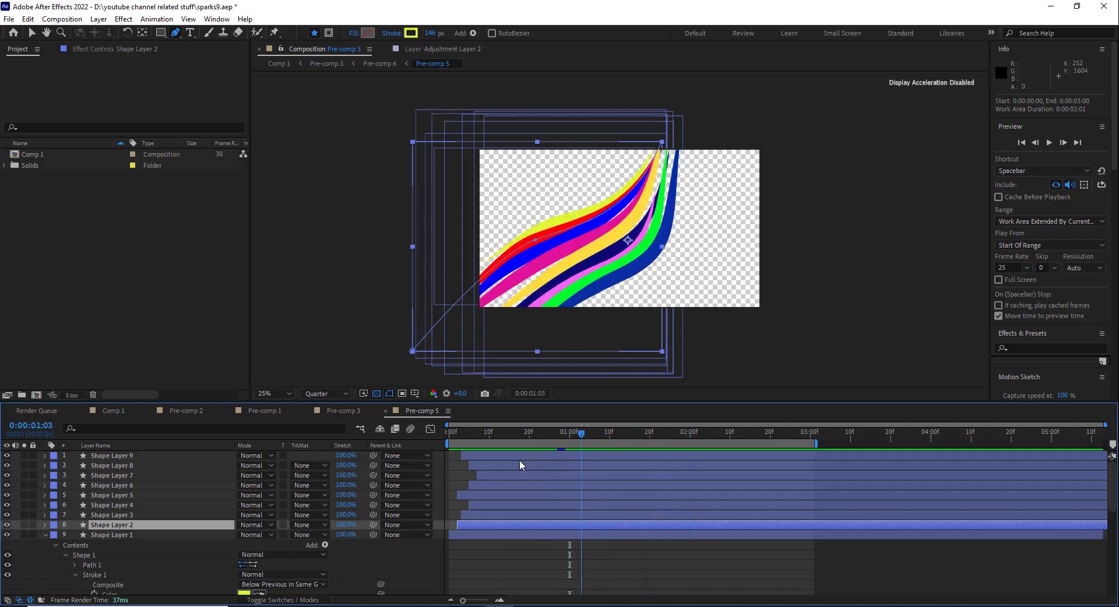
left_click_drag(520, 461, 662, 446)
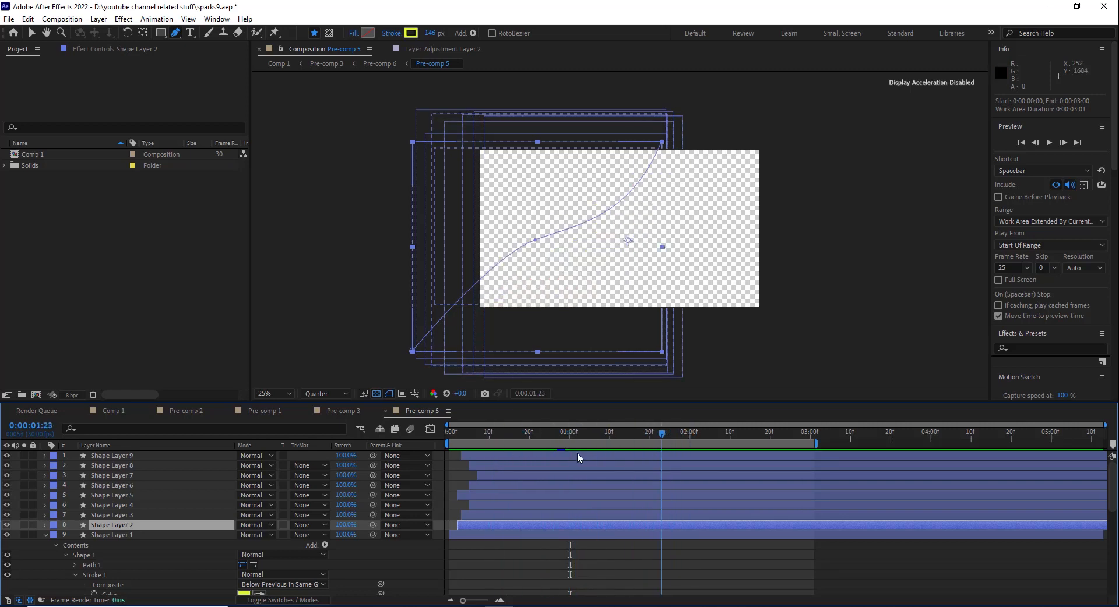
left_click_drag(461, 436, 656, 440)
Open Pre-comp 6 from Pre-comp 3, select the Boom layer, and preview the text animation from the start.
left_click(344, 411)
left_click(98, 469)
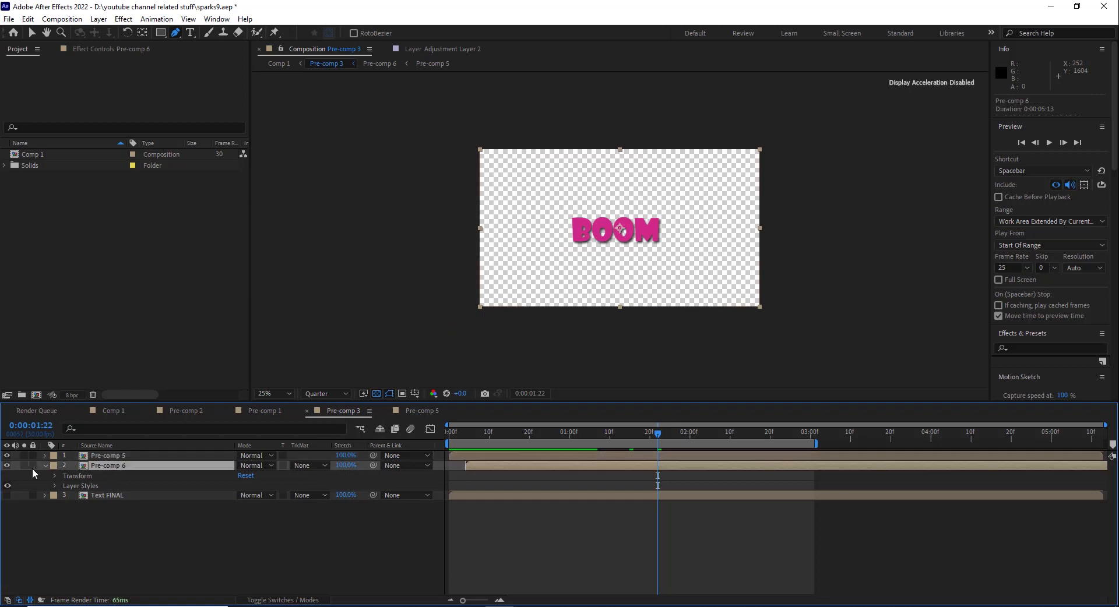
double_click(109, 465)
left_click_drag(464, 436, 442, 438)
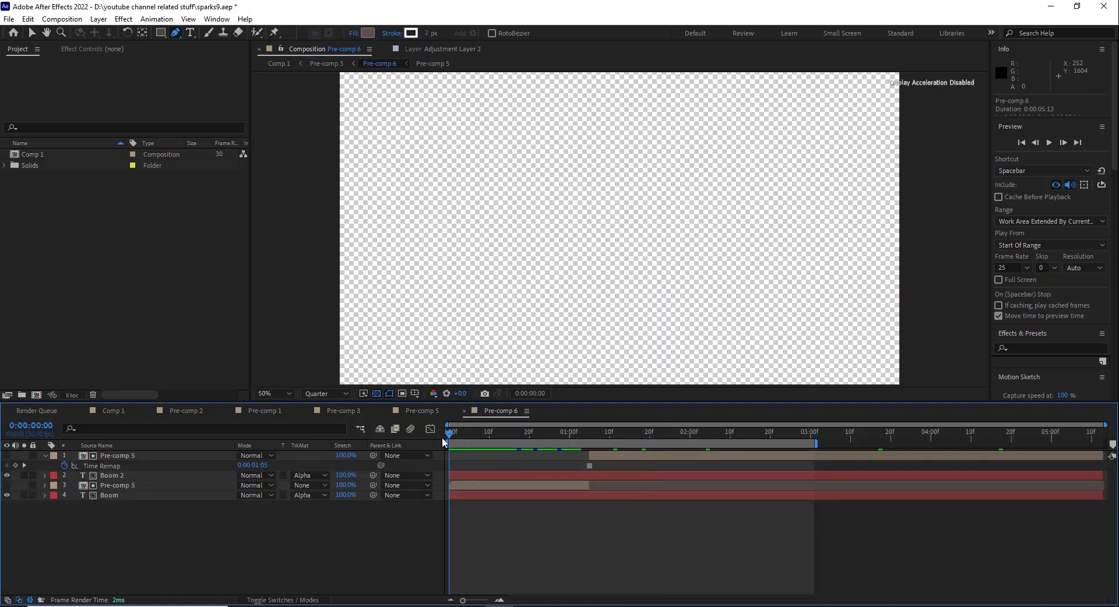
left_click(202, 496)
key("space")
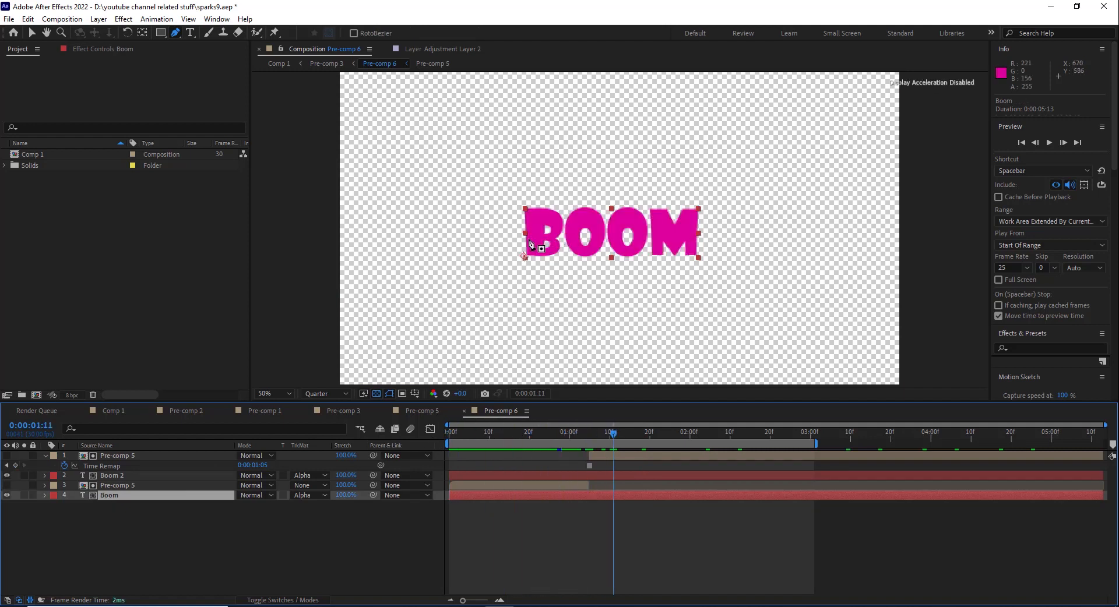
Highlight the whole BOOM text with the Type tool to inspect its character settings, and deselect the layer.
left_click(190, 32)
left_click_drag(525, 232, 653, 233)
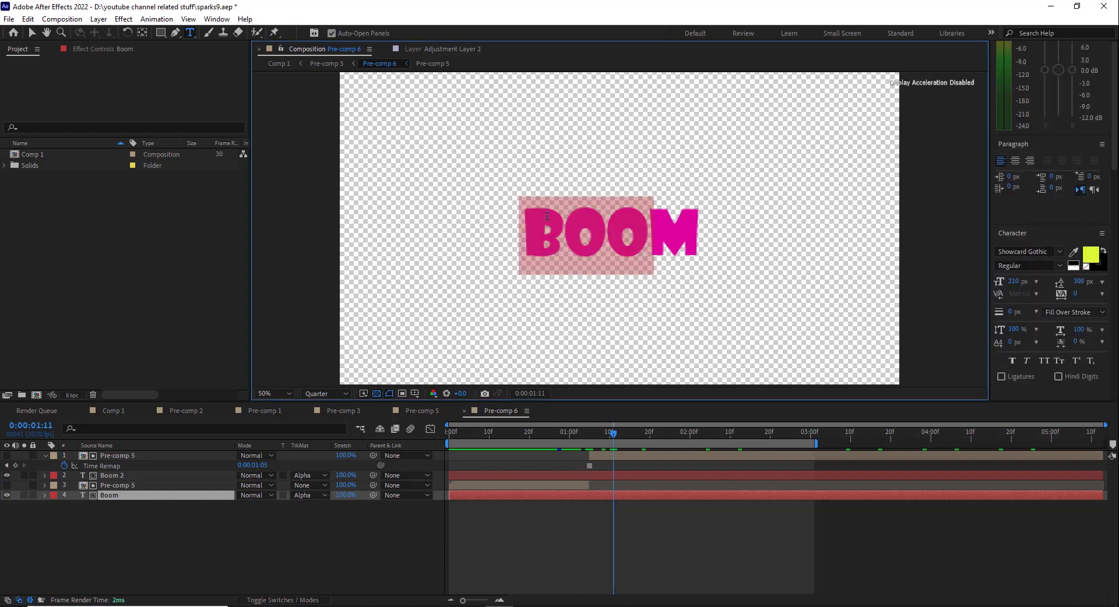
double_click(520, 229)
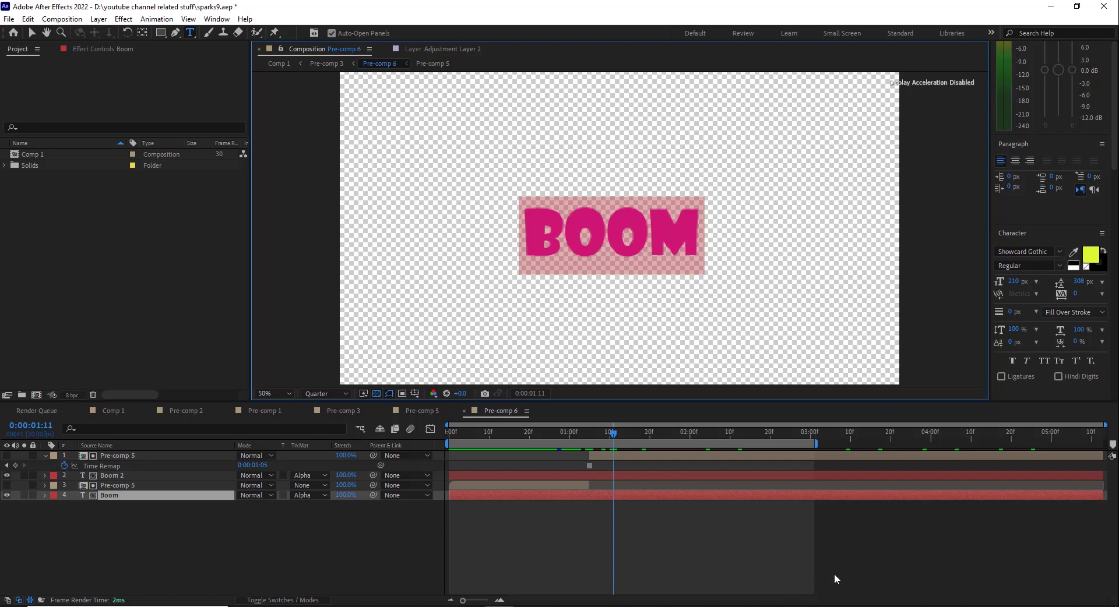
left_click(32, 33)
left_click(732, 579)
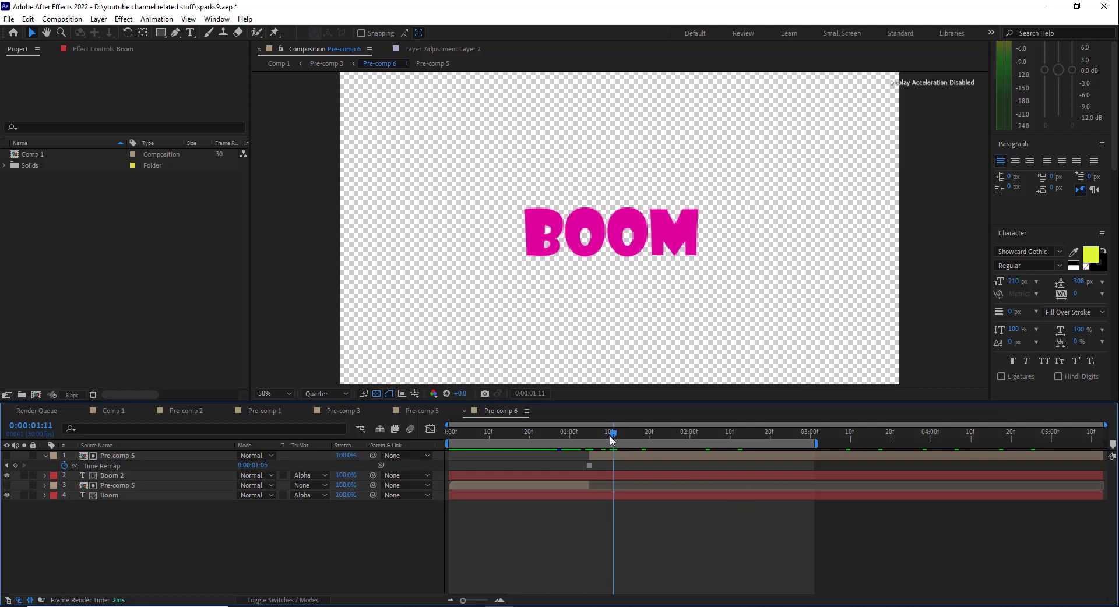
Scrub from 0:00:01:17 back to 0:00:00:24 and examine how Boom and Boom 2 pair with the lower Pre-comp 5 layer.
left_click_drag(612, 440, 637, 435)
left_click(121, 494)
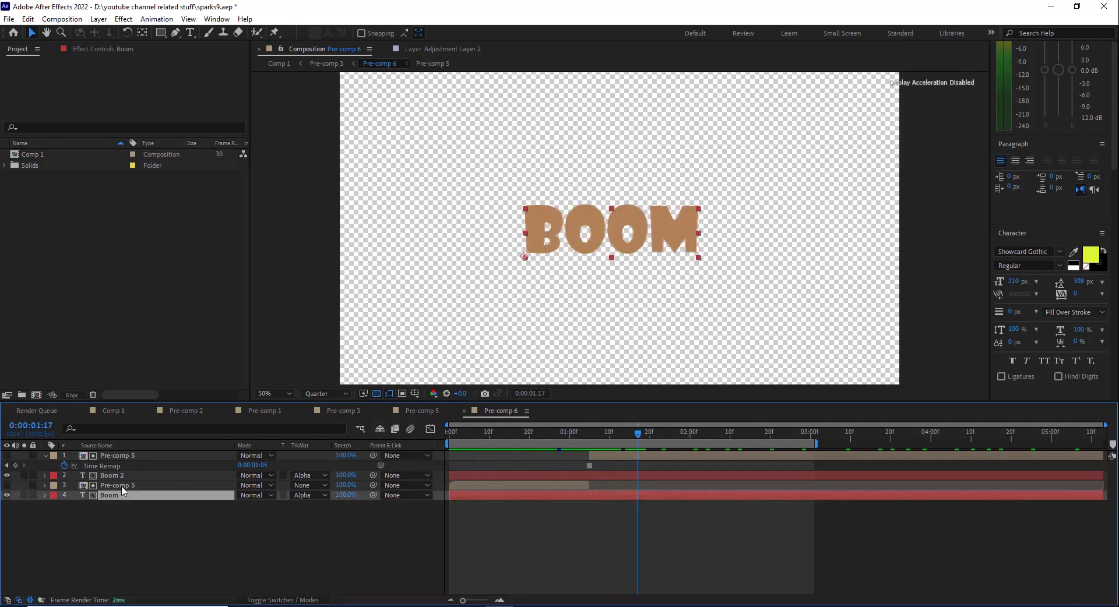
left_click(119, 486)
left_click_drag(631, 432, 532, 437)
left_click(148, 476)
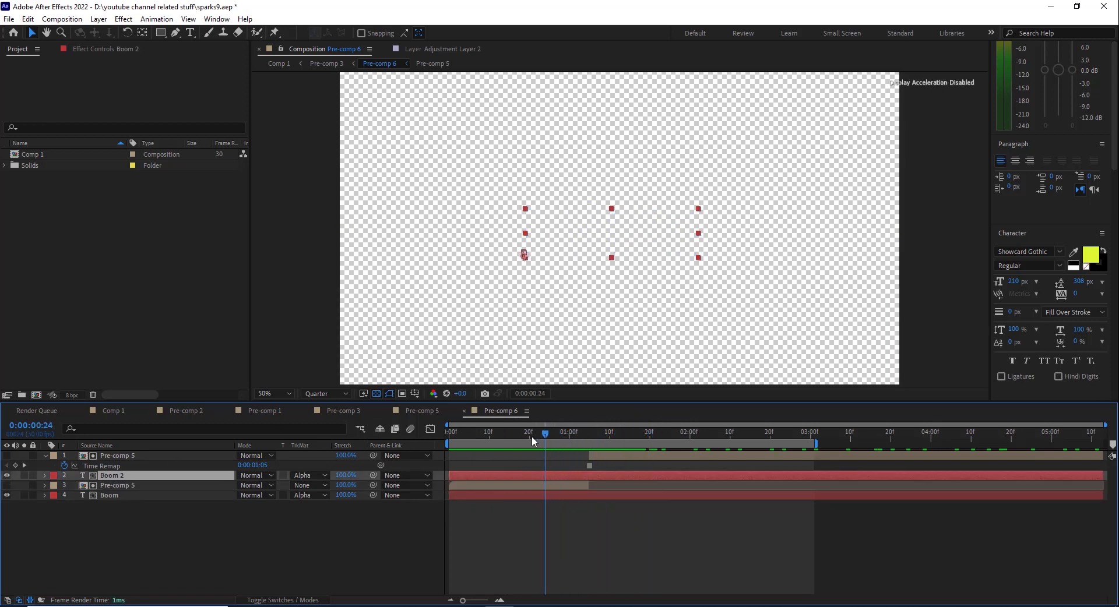
left_click(120, 486)
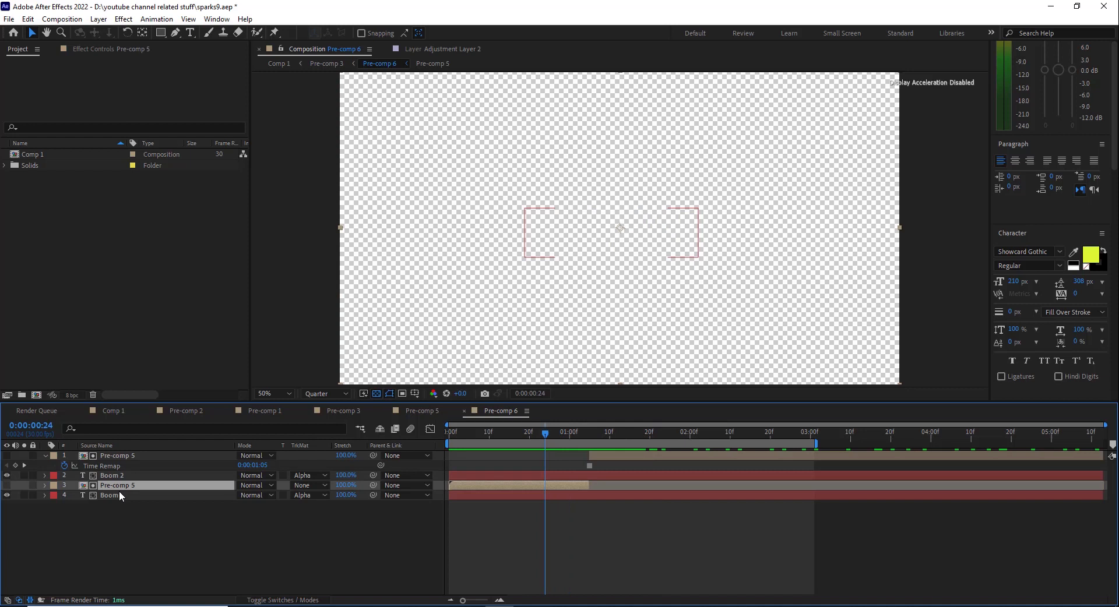
left_click(109, 476)
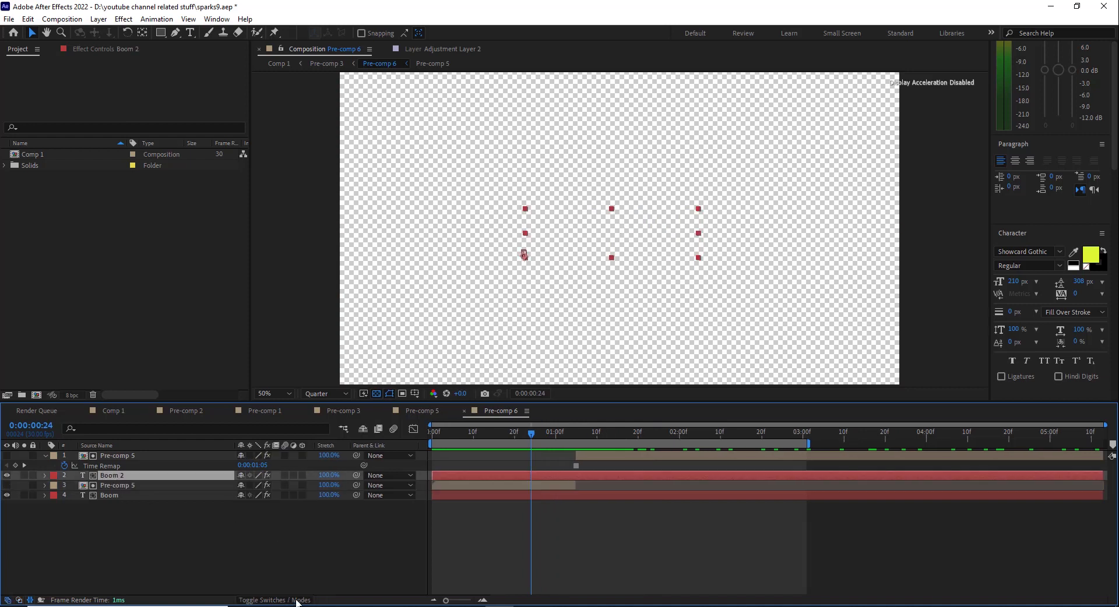
Review the lower Pre-comp 5's track matte options and the time-remapped upper Pre-comp 5, scrubbing to 0:00:01:13.
left_click(316, 487)
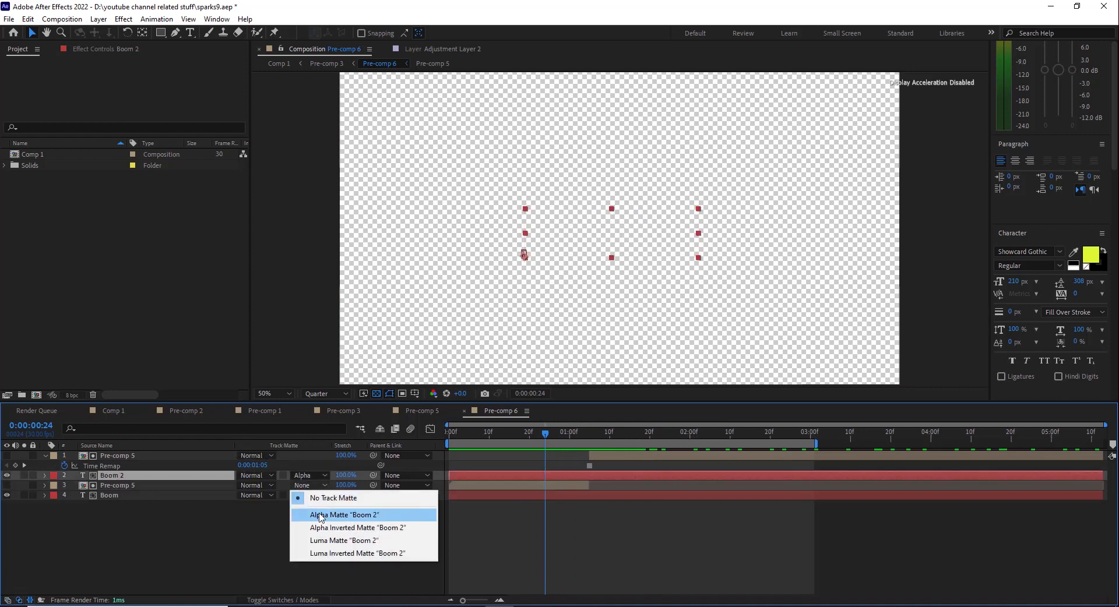
left_click(239, 535)
left_click_drag(546, 428, 585, 428)
left_click(138, 460)
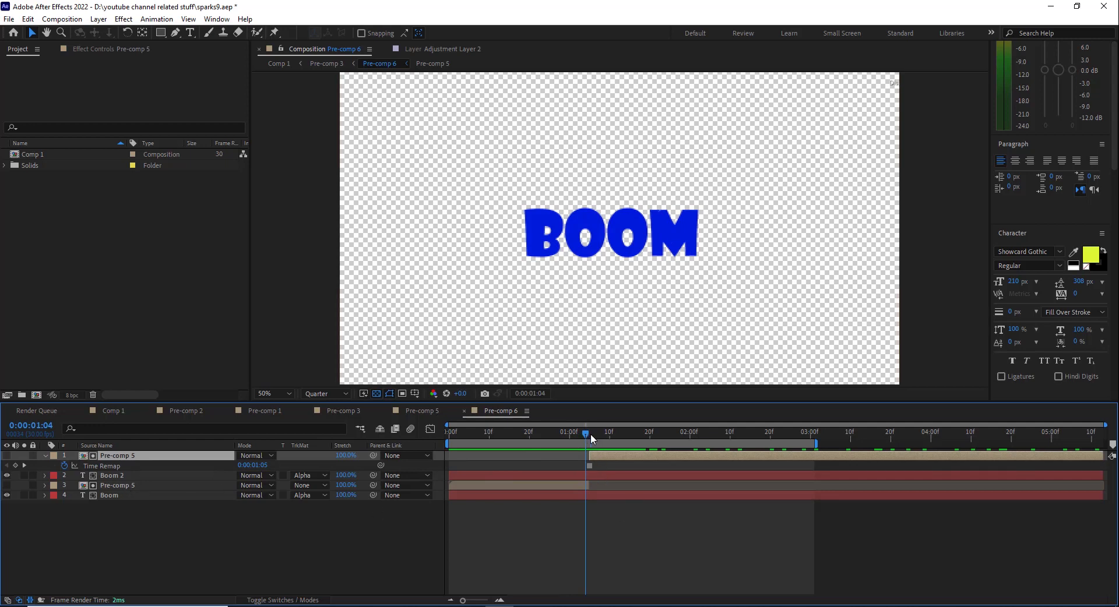
left_click_drag(590, 434, 621, 435)
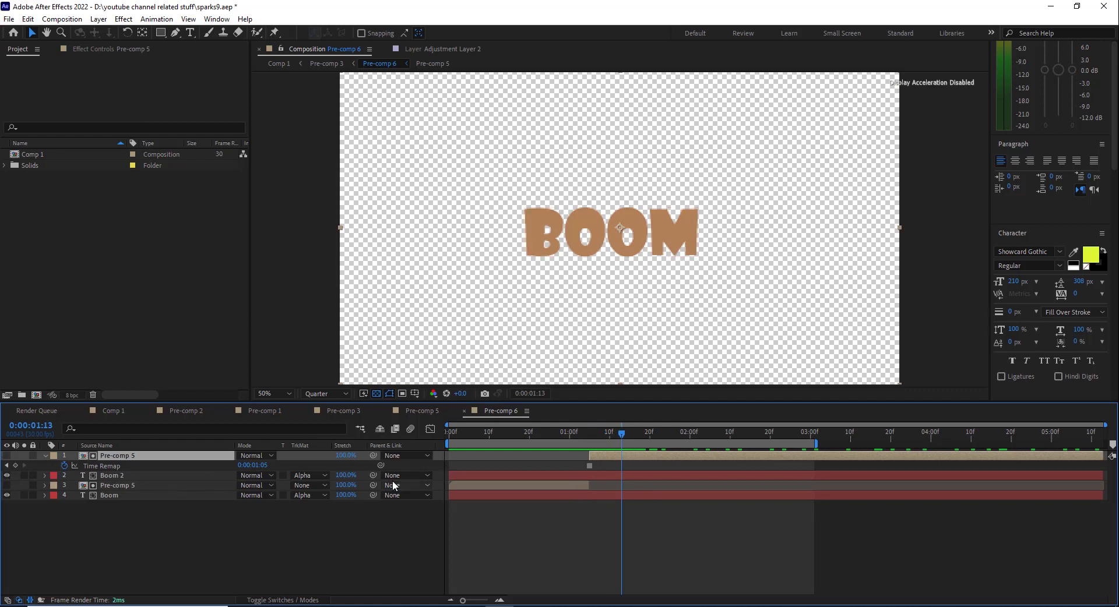
Review Boom 2's track matte options, leaving Alpha in place, and check the end of the lower Pre-comp 5 at 0:00:01:04.
left_click(107, 474)
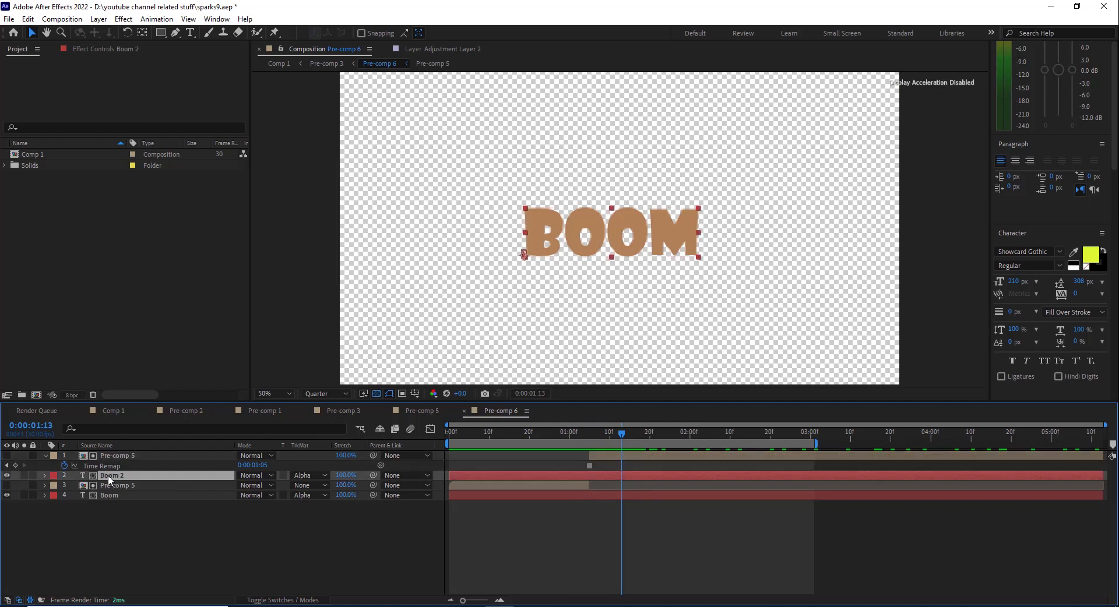
left_click(309, 476)
left_click(447, 531)
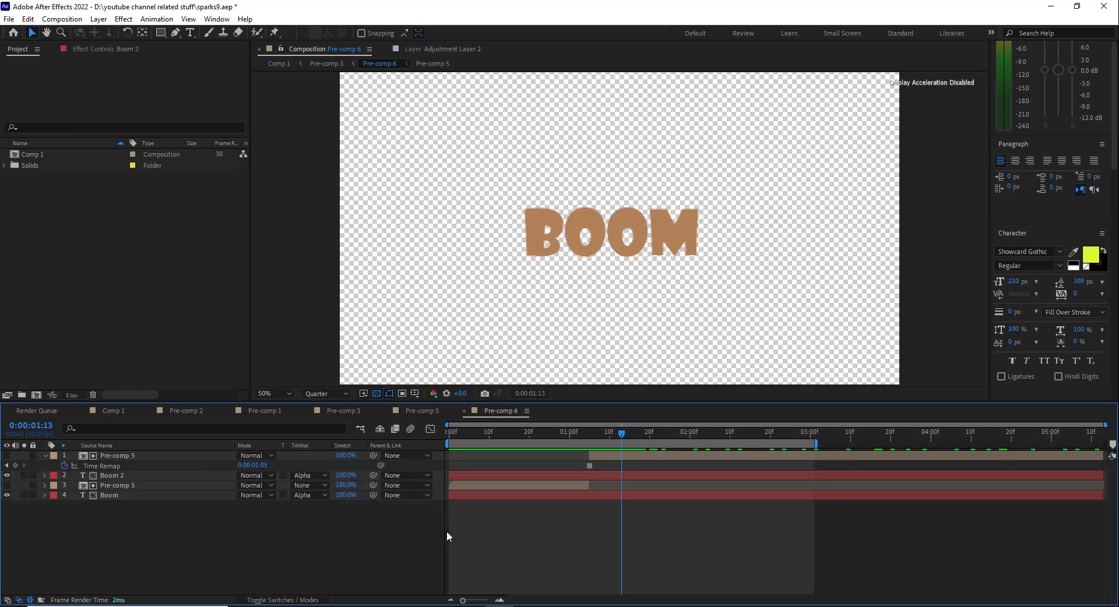
left_click_drag(559, 433, 586, 433)
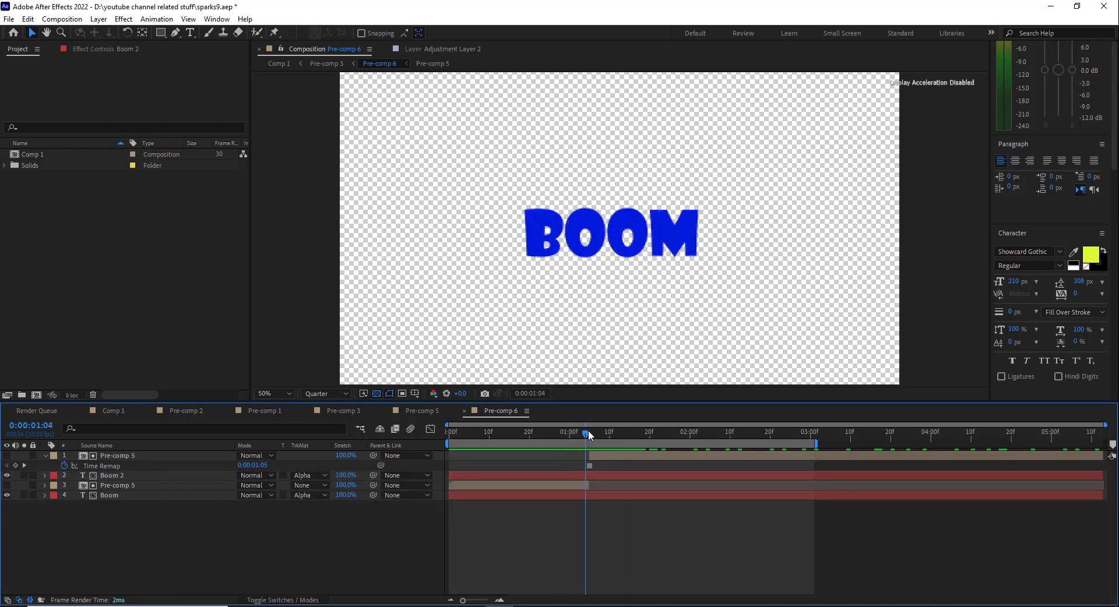
left_click(109, 486)
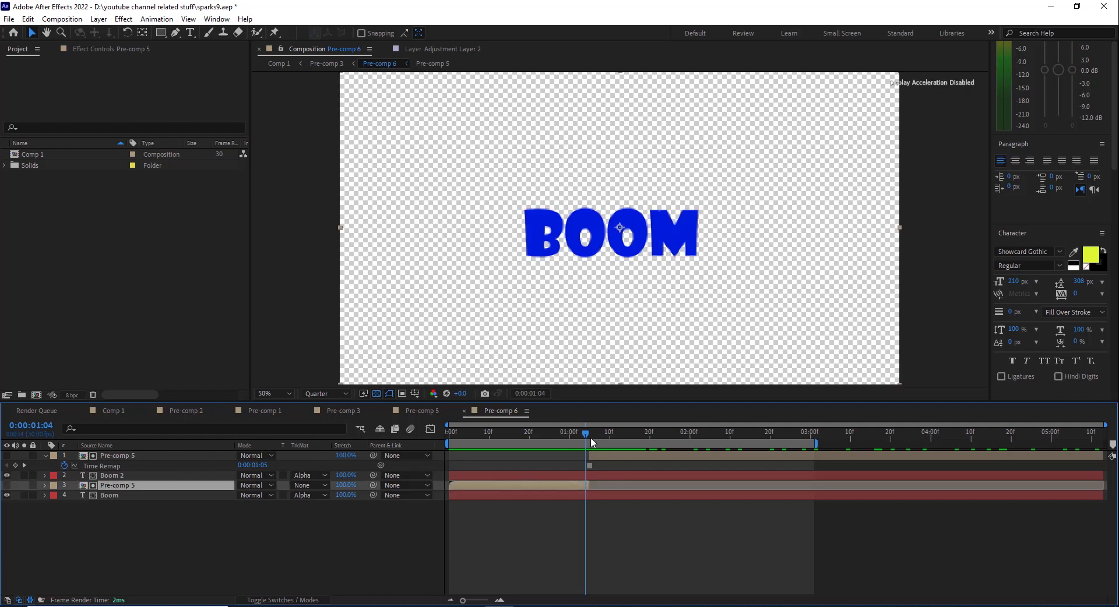
left_click(116, 477)
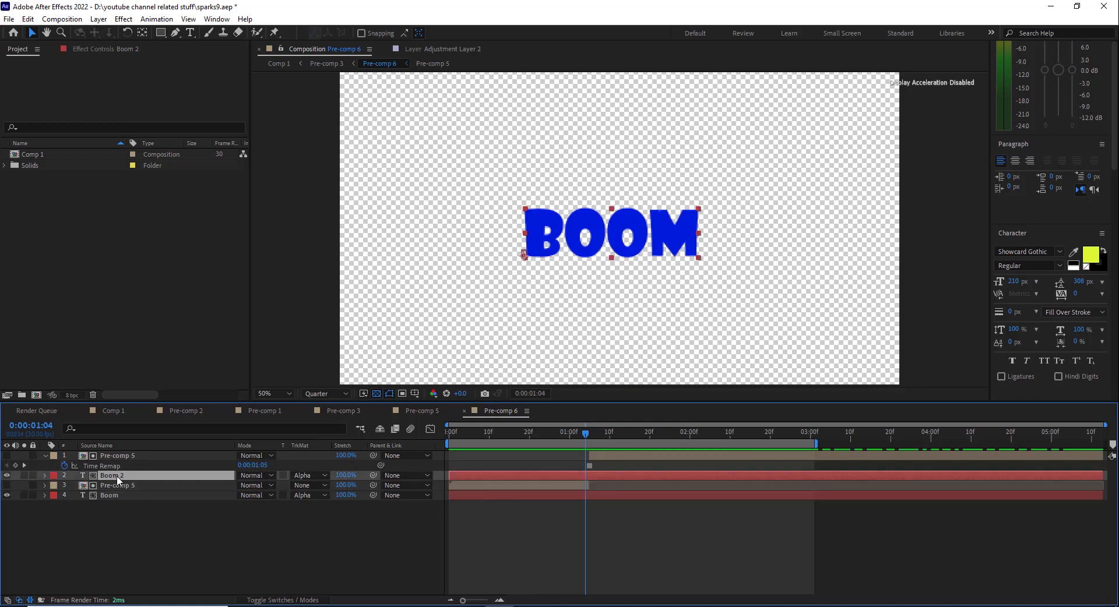
left_click(314, 478)
left_click(370, 501)
left_click(219, 540)
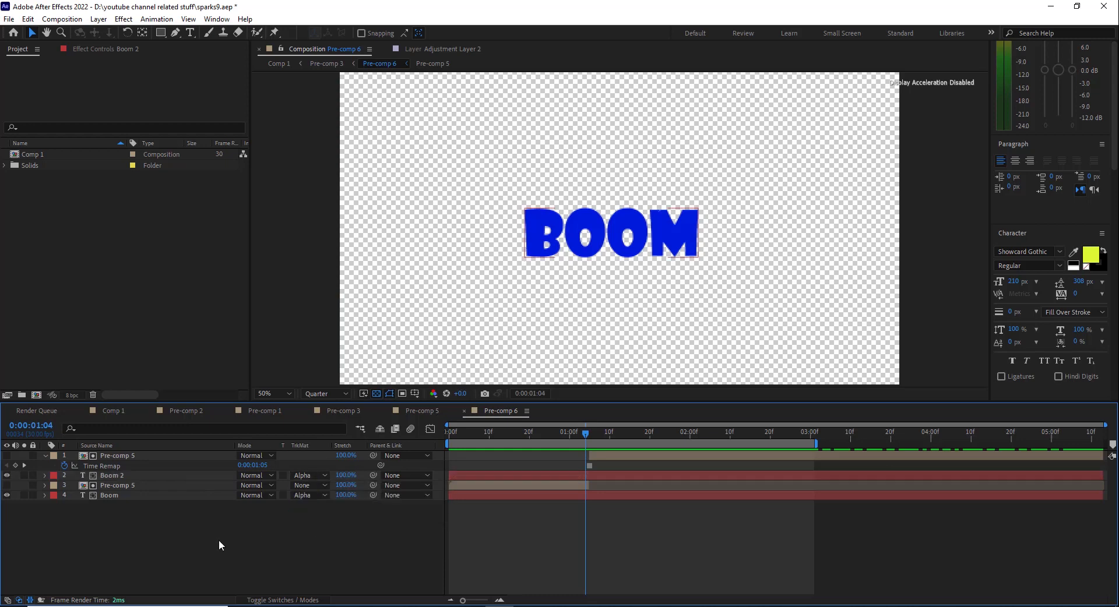
Expand Boom 2's Fill effect and examine its Color keyframes and loopOut("pingpong") expression while scrubbing past them.
left_click_drag(585, 441, 709, 442)
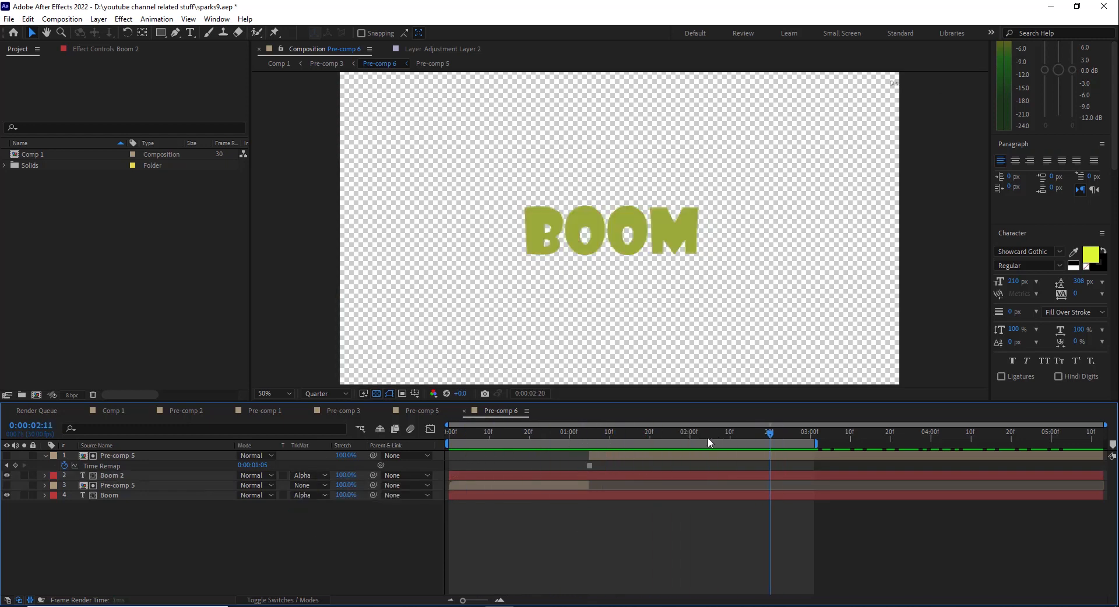
left_click(120, 476)
left_click(113, 49)
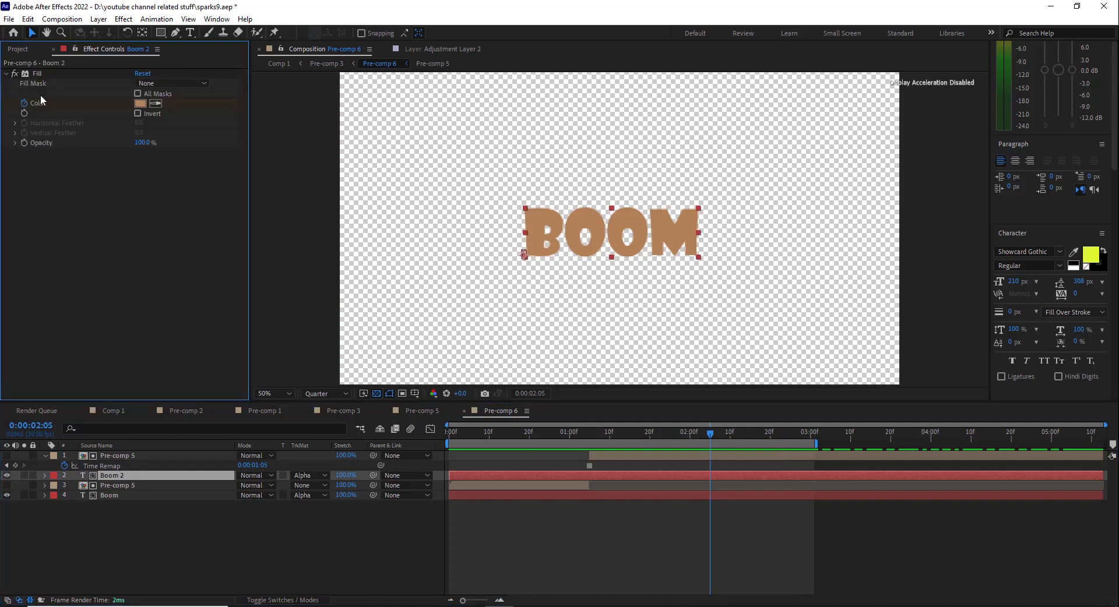
left_click(44, 476)
scroll(175, 496, "down", 1)
left_click_drag(594, 439, 650, 431)
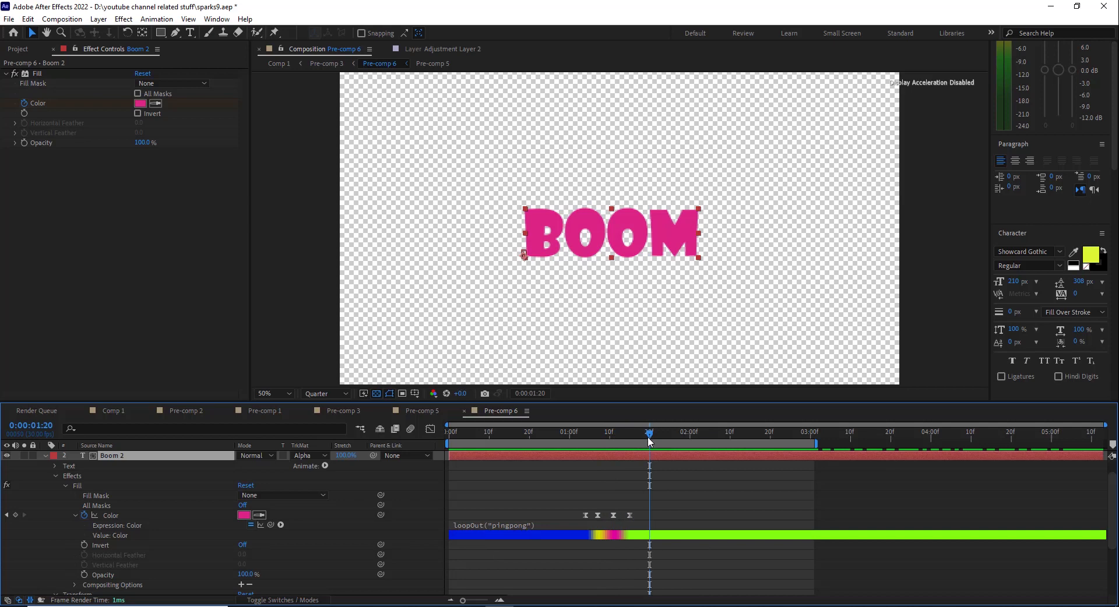
left_click(595, 442)
Check Comp 1 at 0:00:01:03, reopen Pre-comp 3, and inspect Pre-comp 5's Turbulent Displace and Roughen Edges effects at 0:00:02:08.
left_click(122, 412)
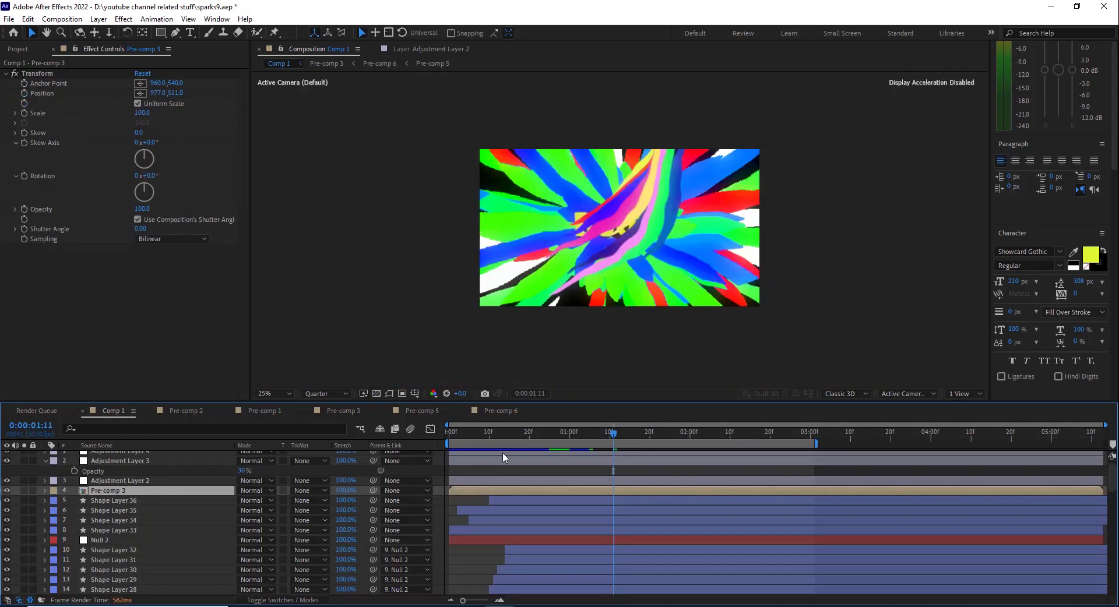
mouse_move(559, 433)
left_mouse_down()
mouse_move(549, 432)
mouse_move(582, 433)
left_mouse_up()
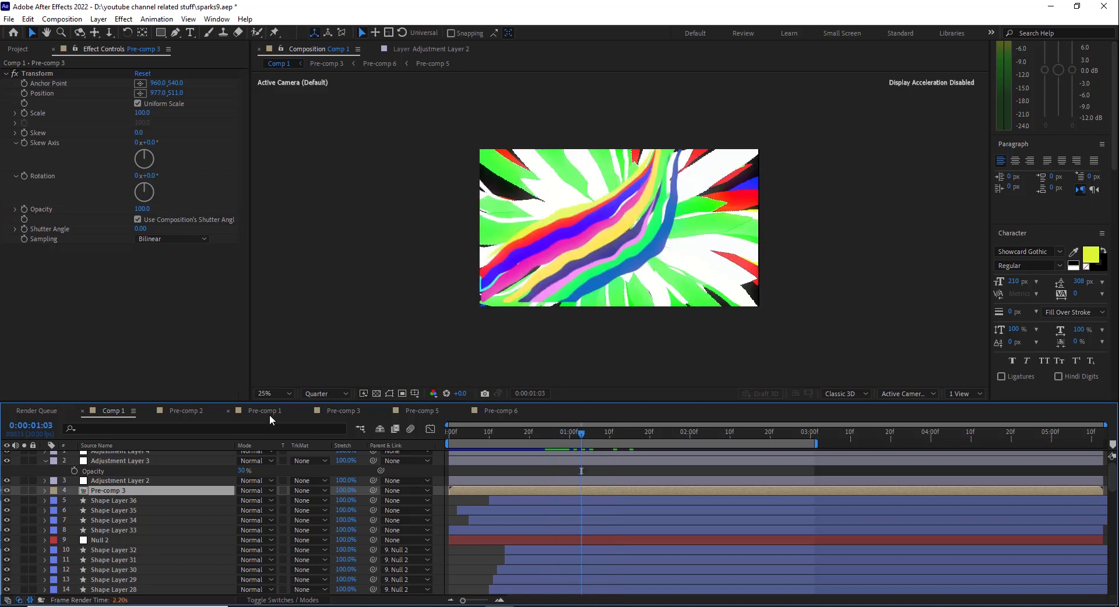
double_click(113, 491)
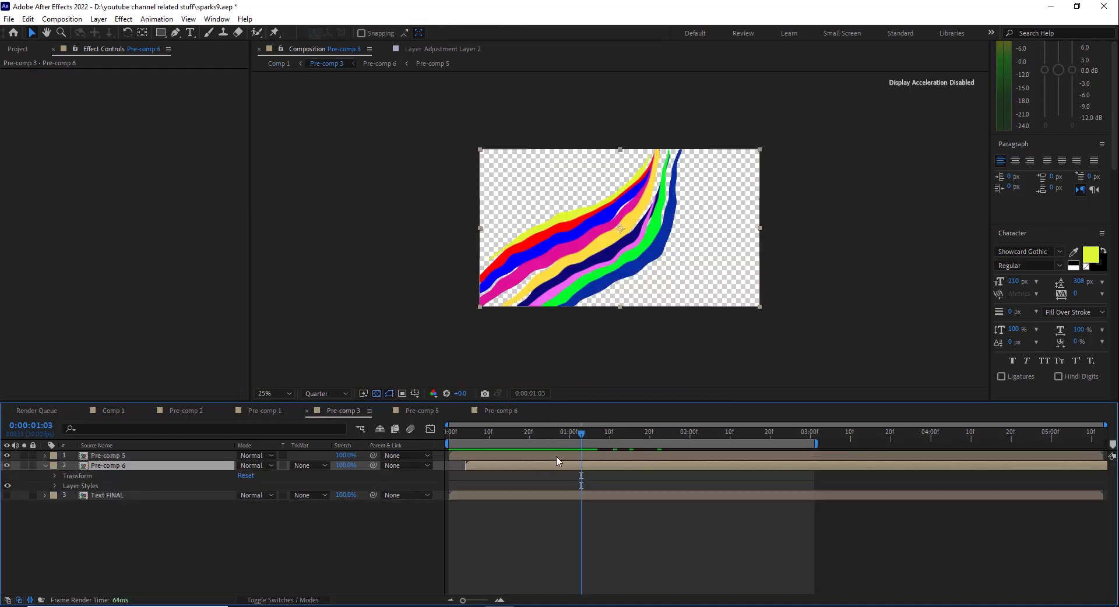
mouse_move(557, 432)
left_mouse_down()
mouse_move(466, 432)
mouse_move(722, 438)
left_mouse_up()
left_click(464, 455)
key("slash")
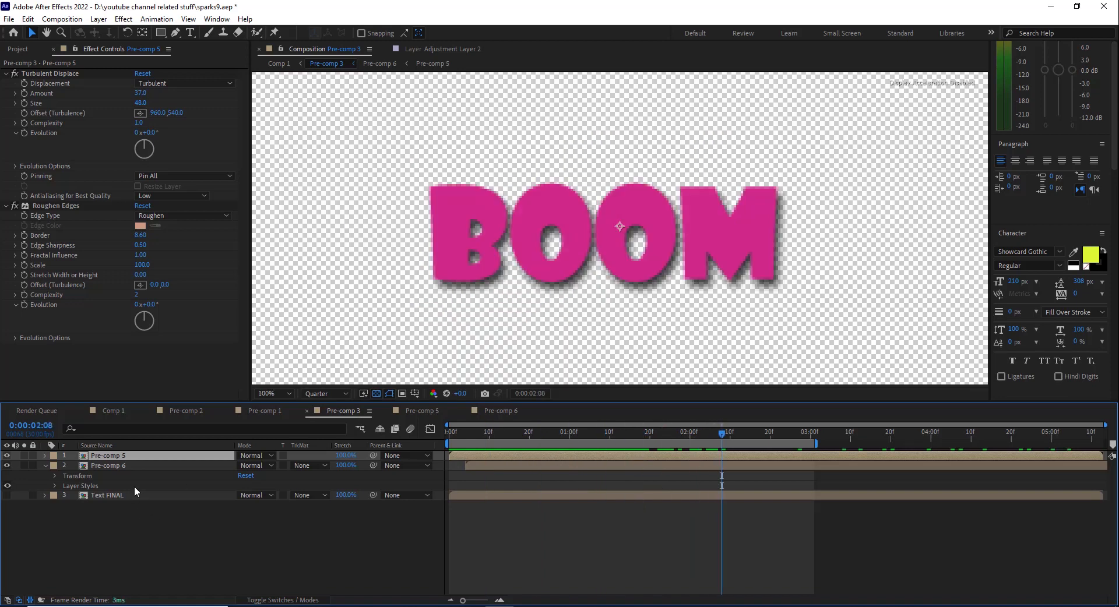
Switch Pre-comp 6's Layer Styles off and back on to compare the BOOM text with and without its shadow.
left_click(124, 467)
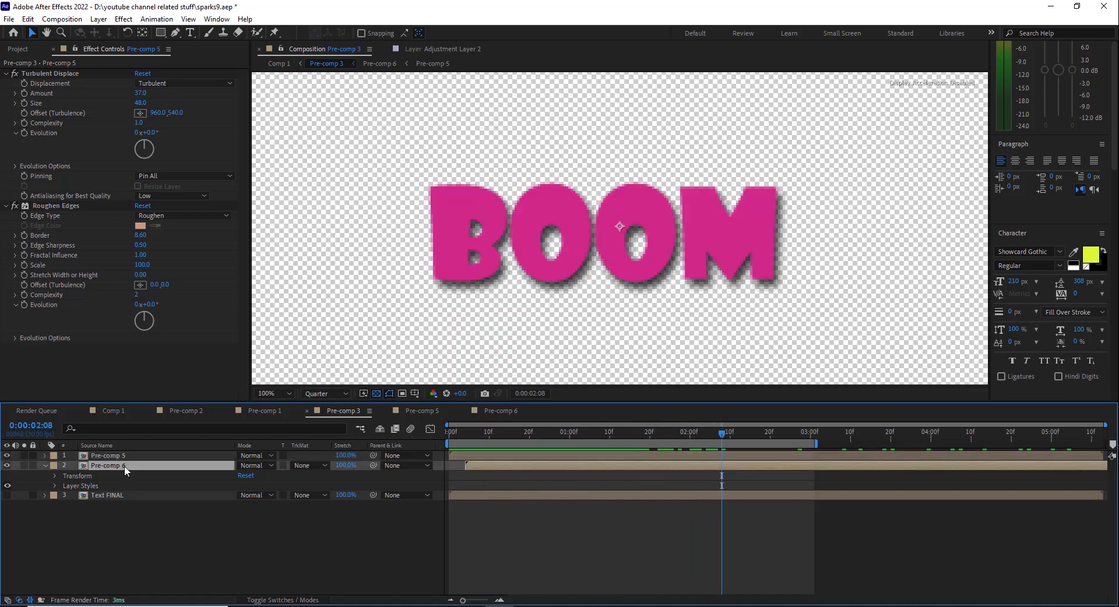
left_click(12, 485)
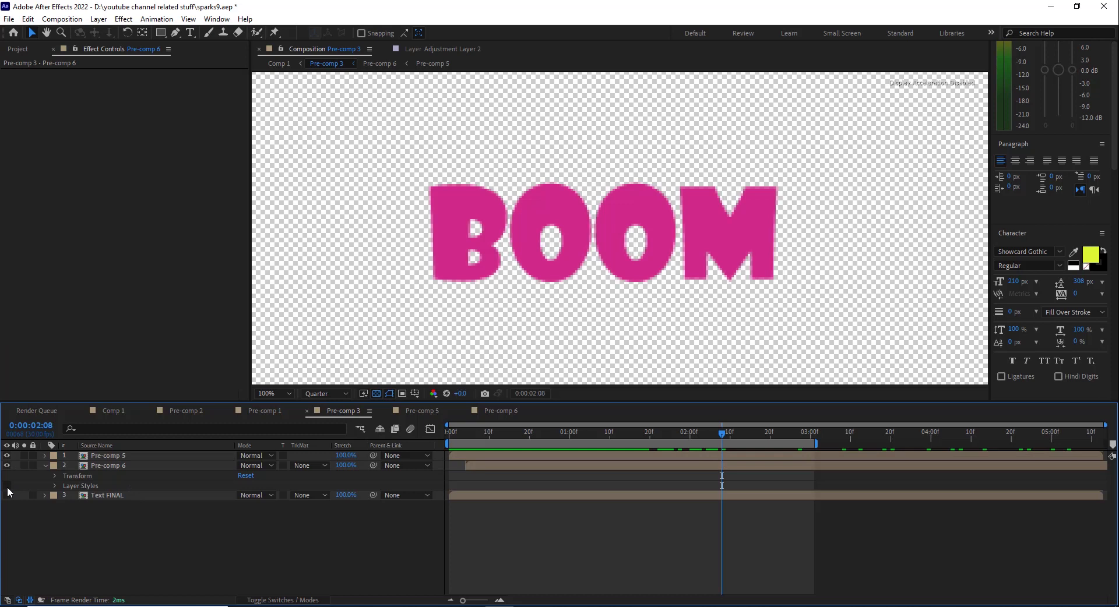
left_click(8, 487)
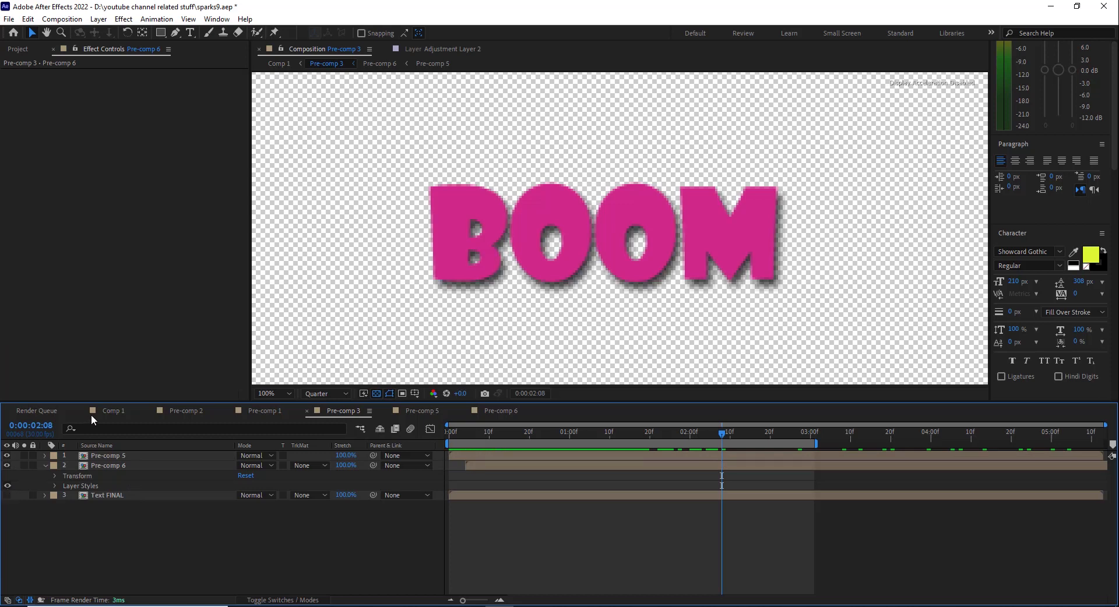
Return to Comp 1, scrub to 0:00:01:27, and select Shape Layer 36 to examine the glowing lightning strokes around BOOM.
left_click(120, 409)
left_click_drag(457, 435, 679, 434)
left_click(137, 502)
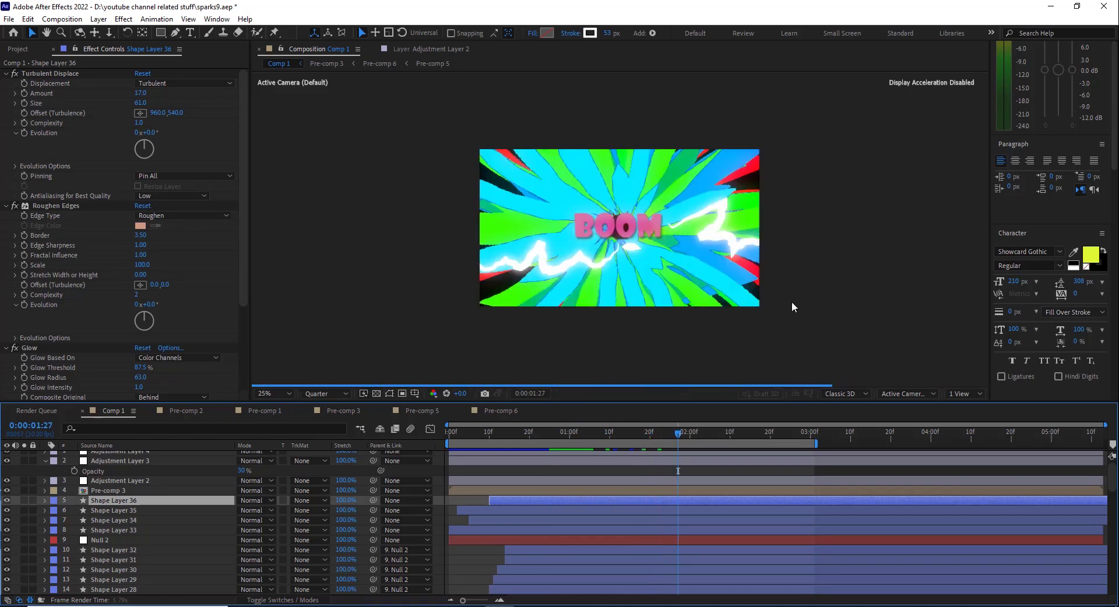
scroll(704, 254, "up", 2)
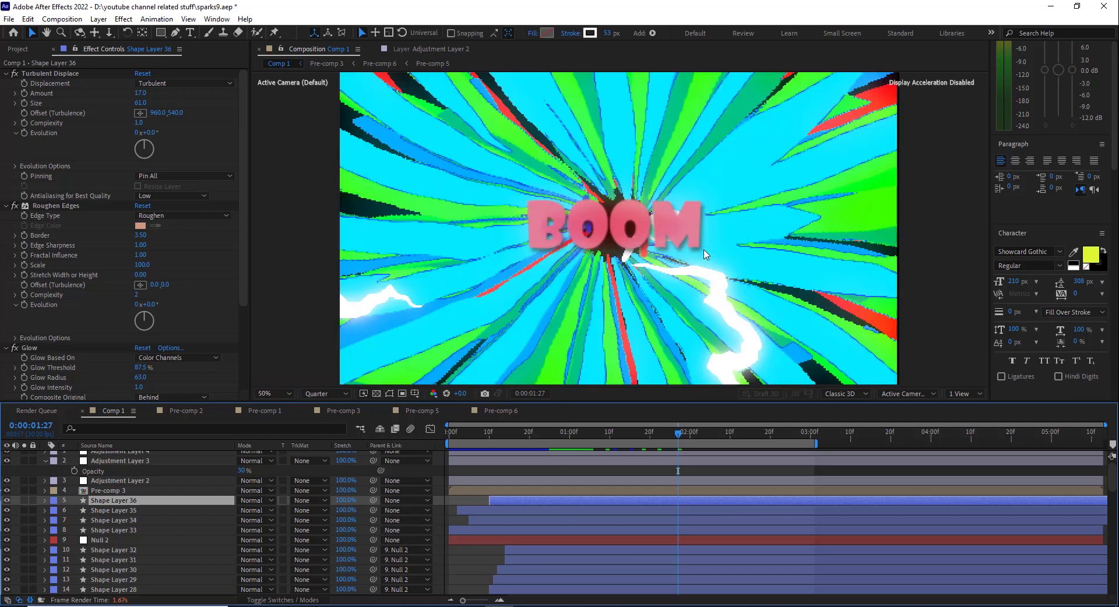
left_click_drag(647, 292, 586, 214)
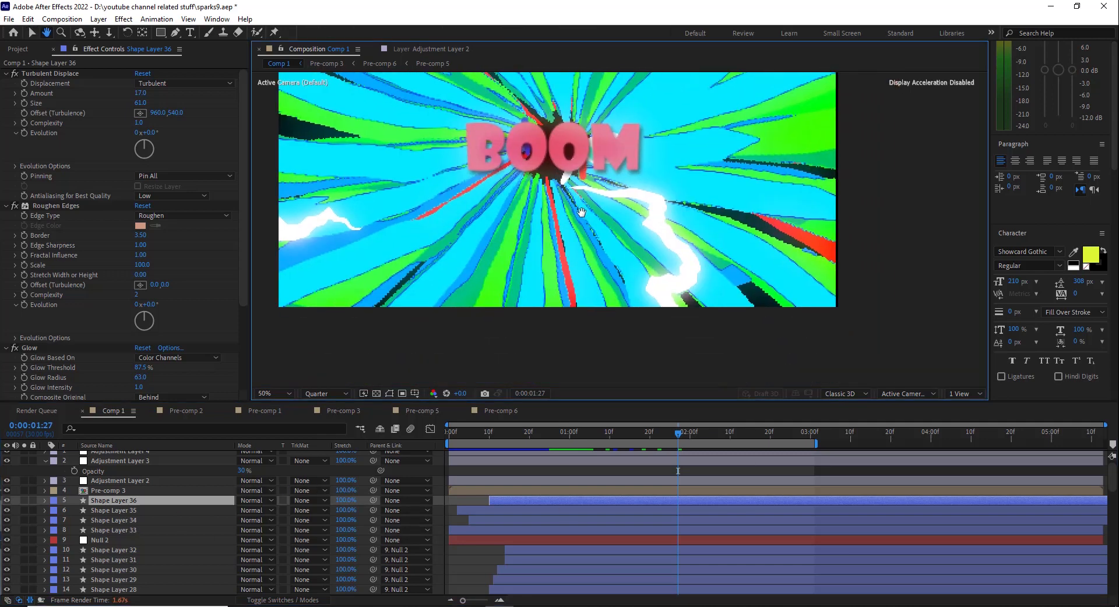
left_click(32, 33)
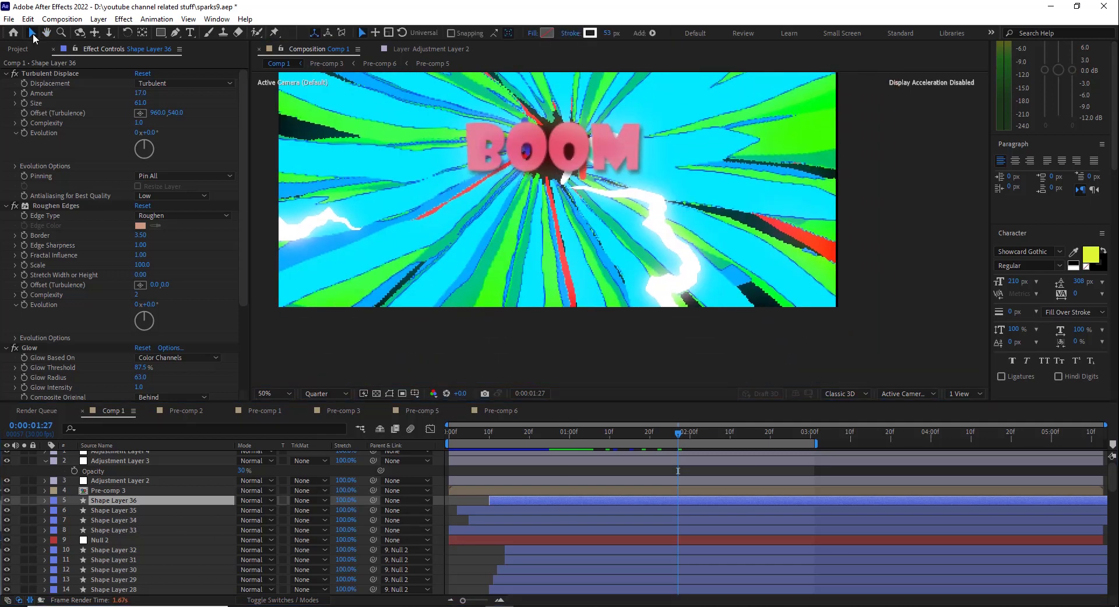
Solo Shape Layer 36, scrub to 0:00:02:01 to view its lightning stroke alone, and expand the layer's properties.
left_click(24, 501)
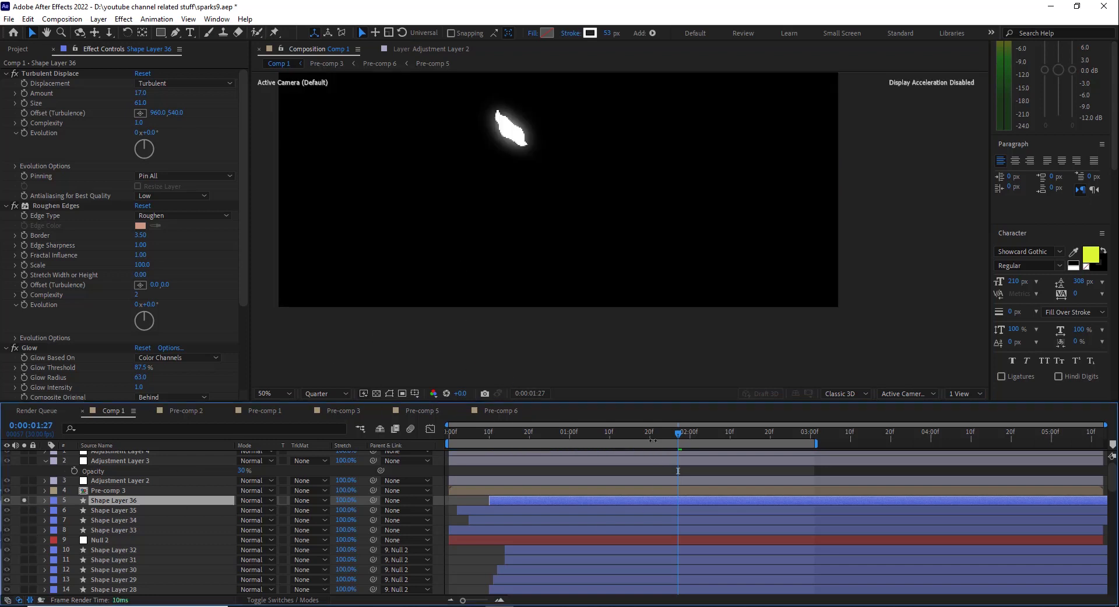
left_click_drag(645, 435, 696, 435)
scroll(618, 148, "down", 2)
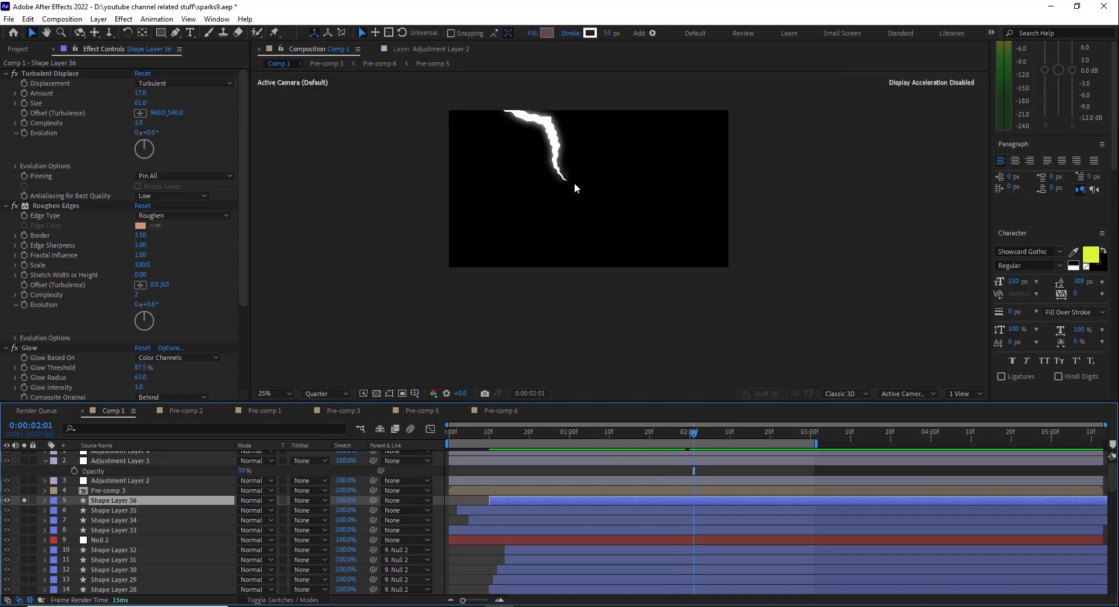
left_click(45, 502)
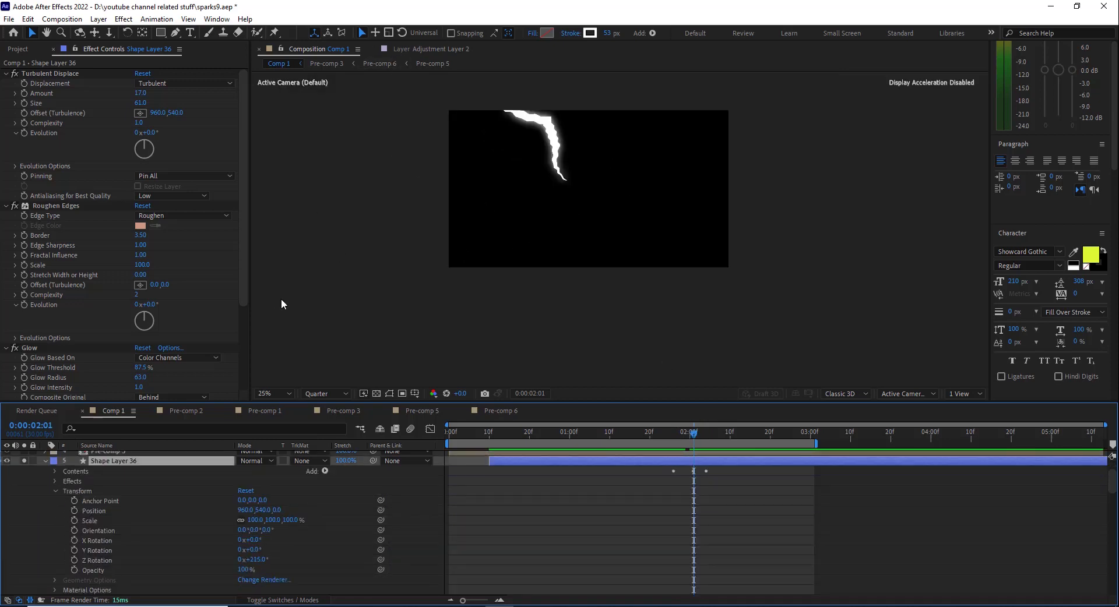
List Shape Layer 36's effects and examine the settings of Turbulent Displace, Roughen Edges, and Glow.
left_click(55, 482)
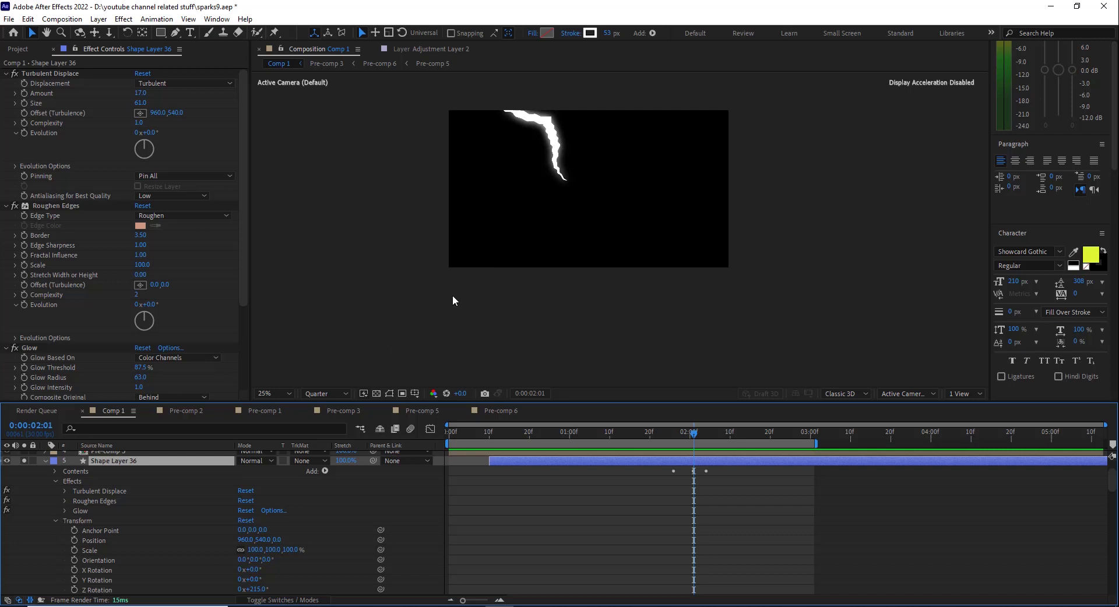
left_click(95, 506)
left_click(92, 501)
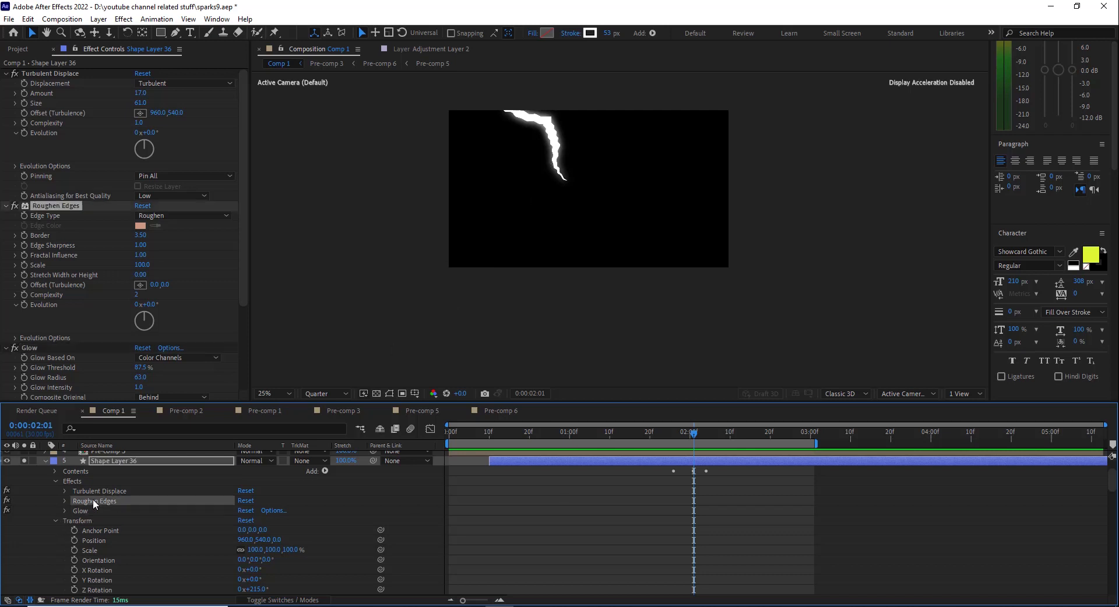
left_click(87, 511)
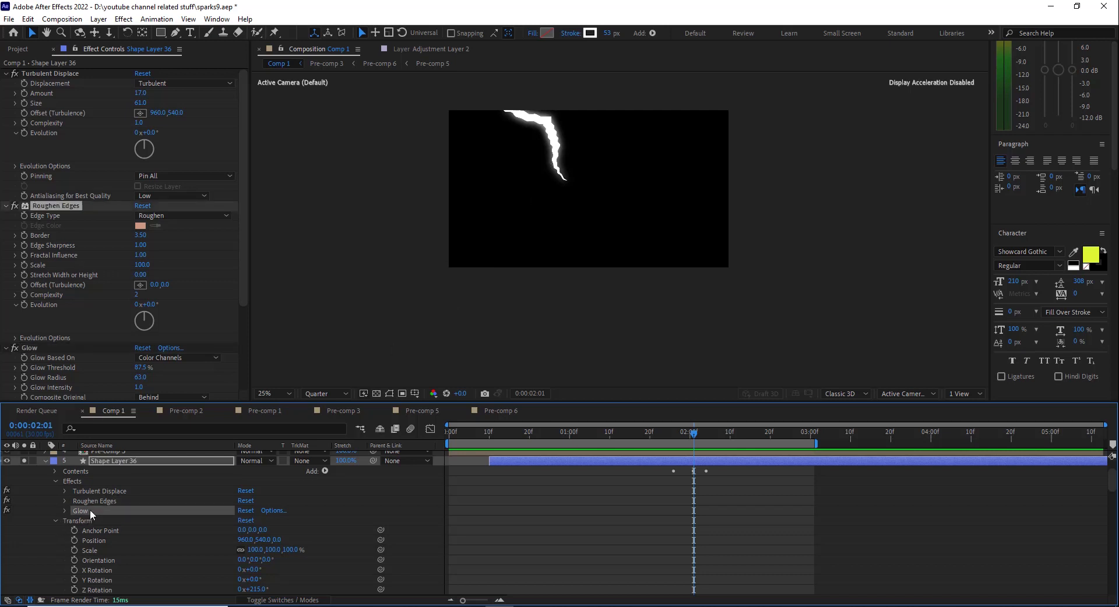
left_click(38, 74)
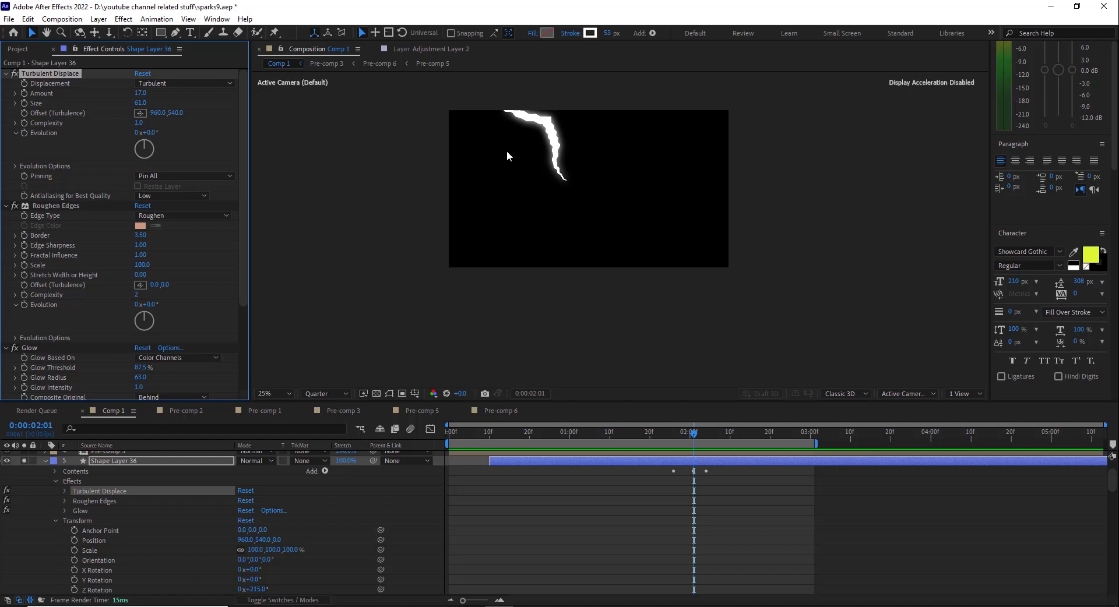
left_click(47, 206)
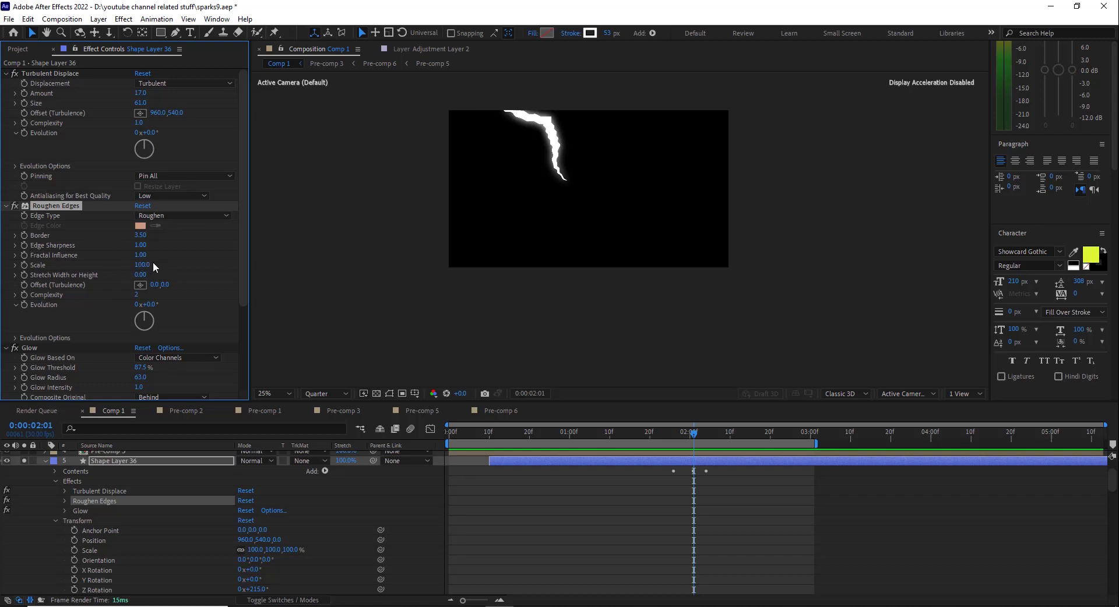
scroll(156, 316, "down", 3)
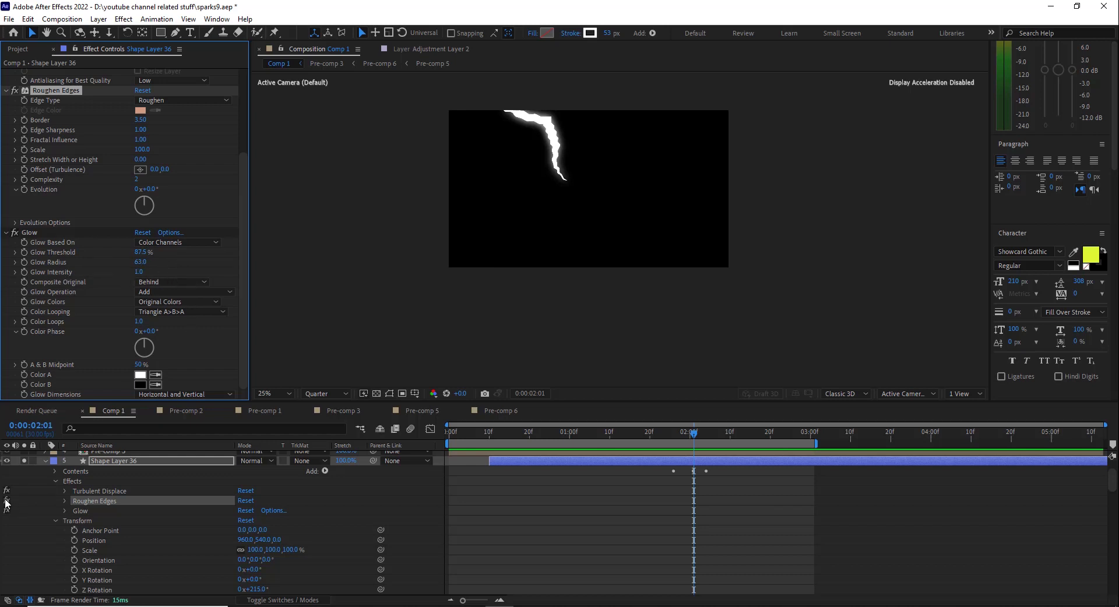
Unsolo Shape Layer 36, inspect its Trim Paths 1 Start and End keyframes while scrubbing to 0:00:02:06, and collapse the layer.
left_click(24, 461)
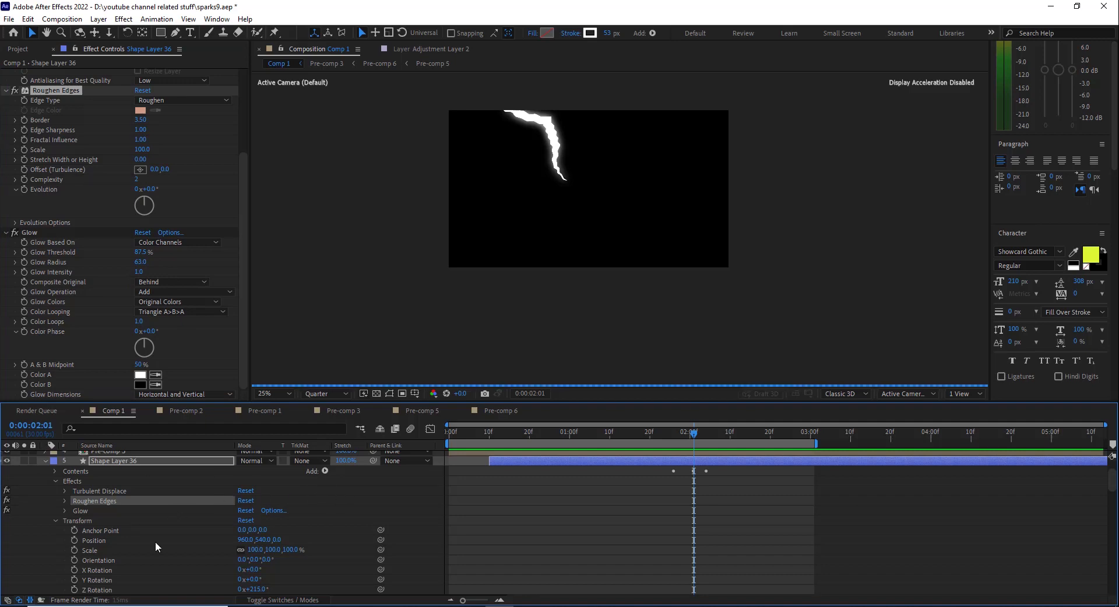
scroll(107, 524, "down", 2)
scroll(108, 524, "up", 3)
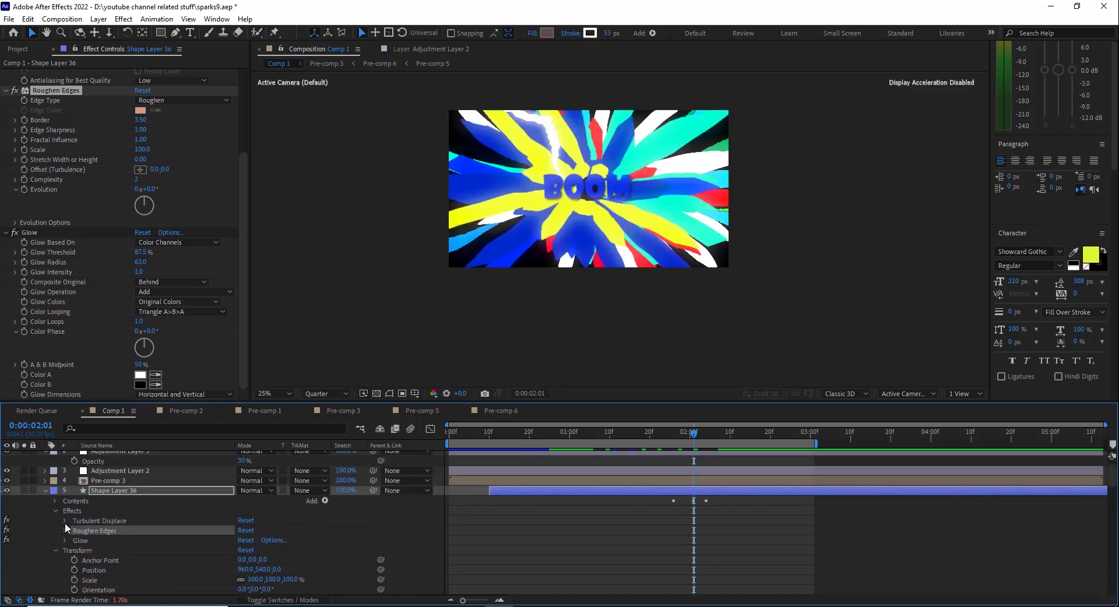
left_click(56, 502)
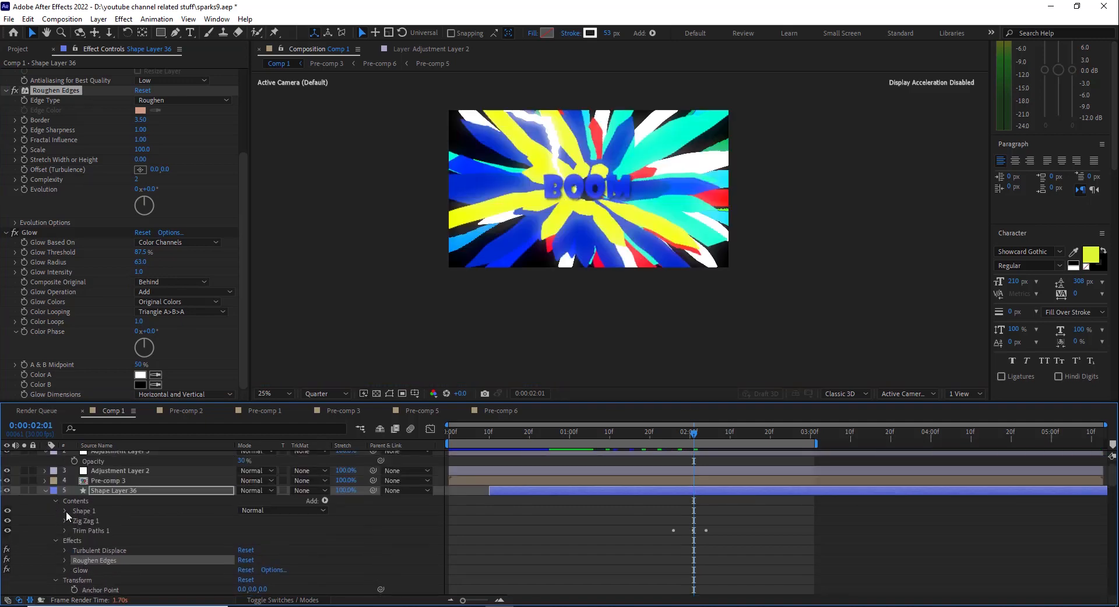
left_click(65, 531)
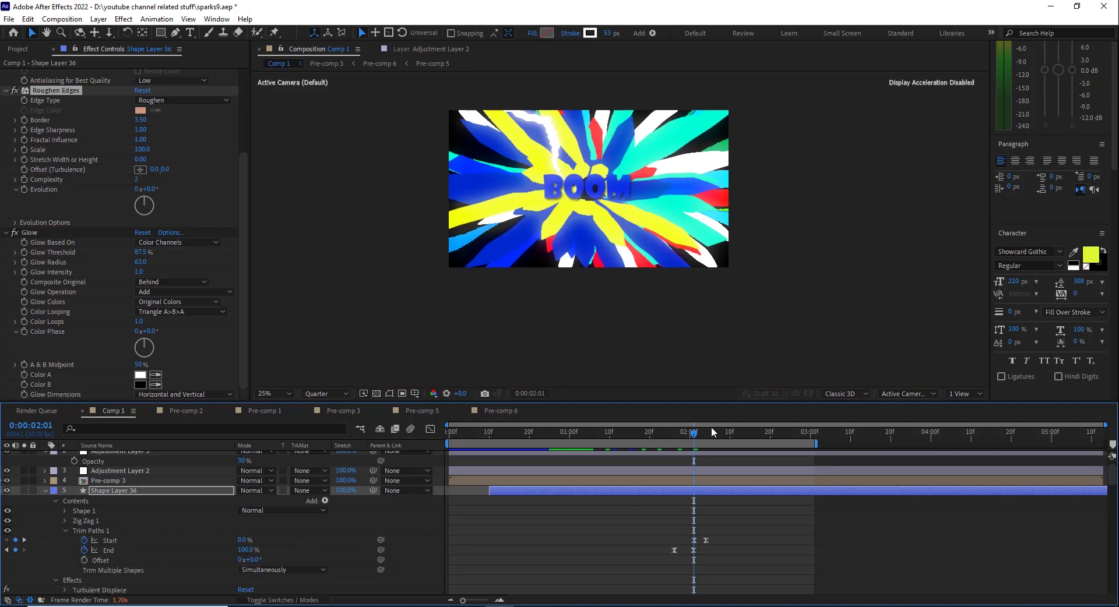
left_click_drag(707, 437, 714, 437)
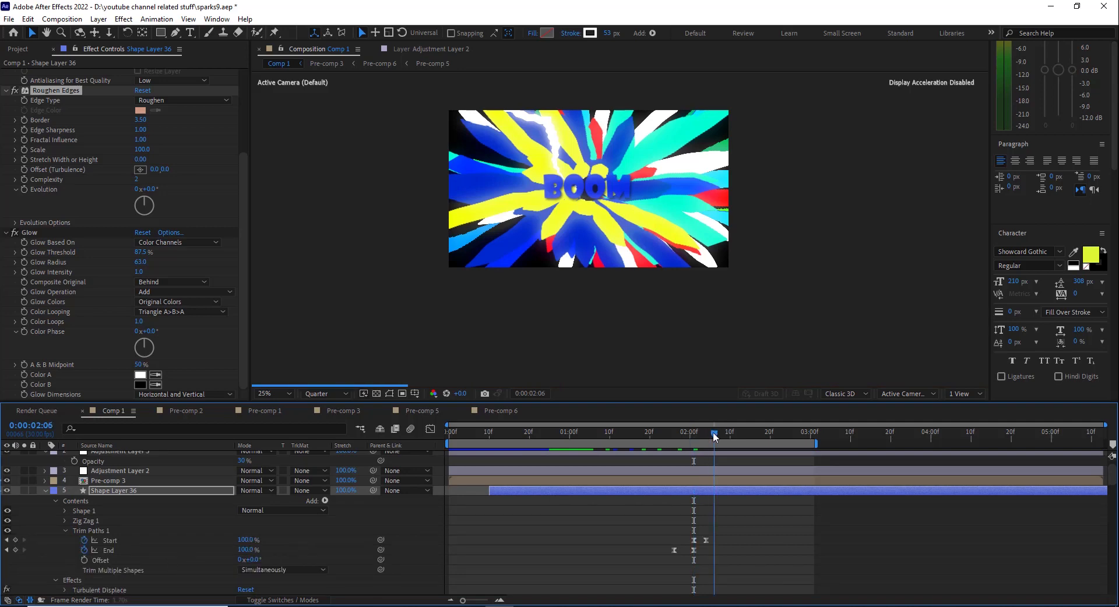
left_click(54, 491)
left_click(42, 503)
left_click(45, 491)
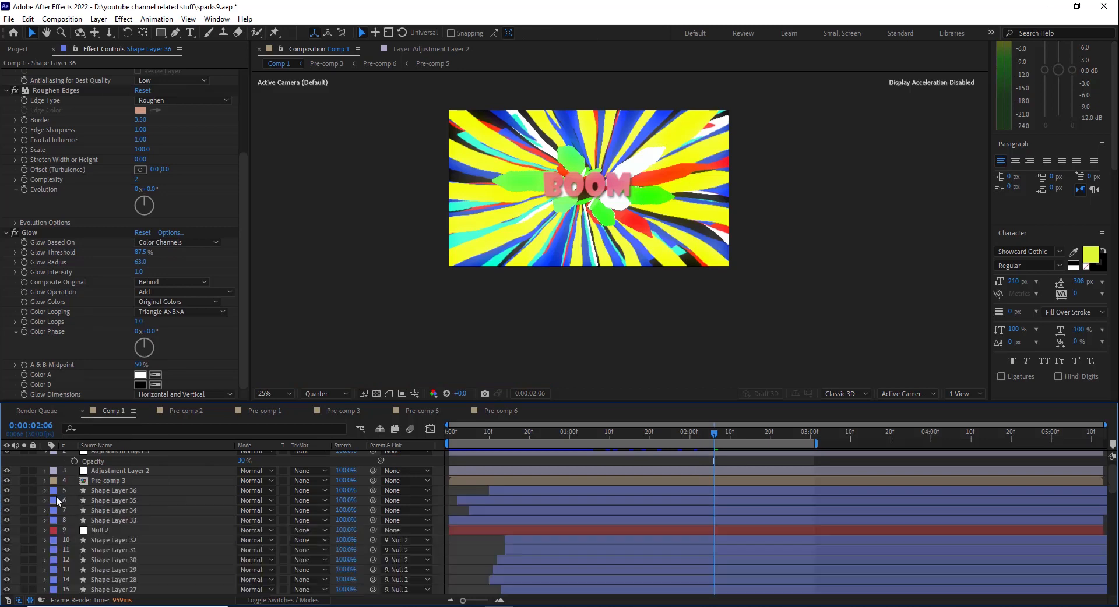
Check the effects on Shape Layers 35, 34, and 33, and scrub to 0:00:01:20 to view their lightning strokes.
left_click(110, 503)
left_click(111, 511)
left_click(110, 521)
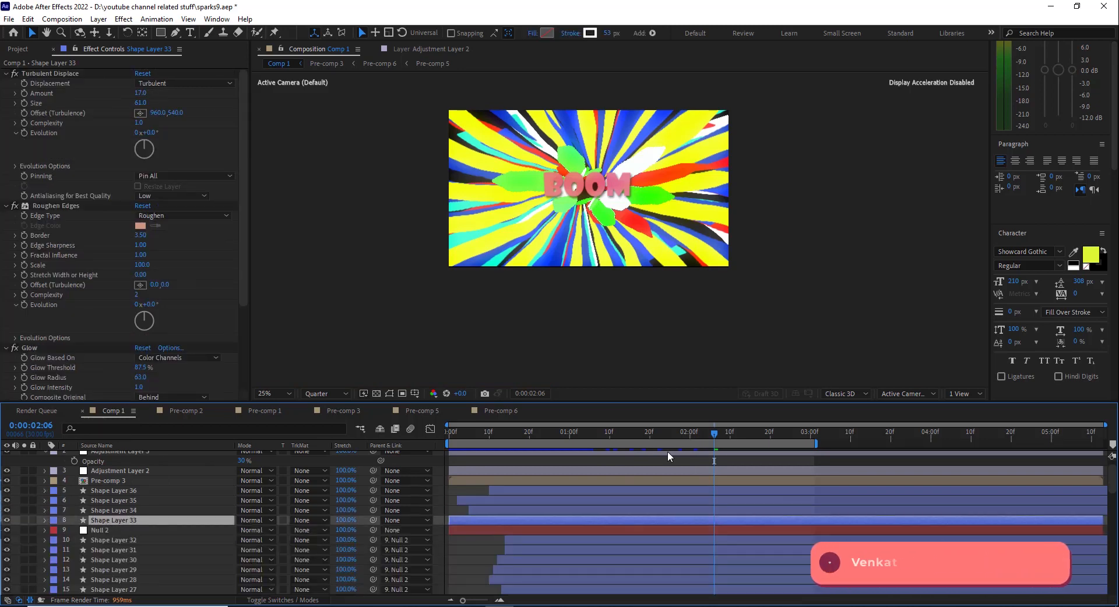
left_click_drag(698, 436, 650, 442)
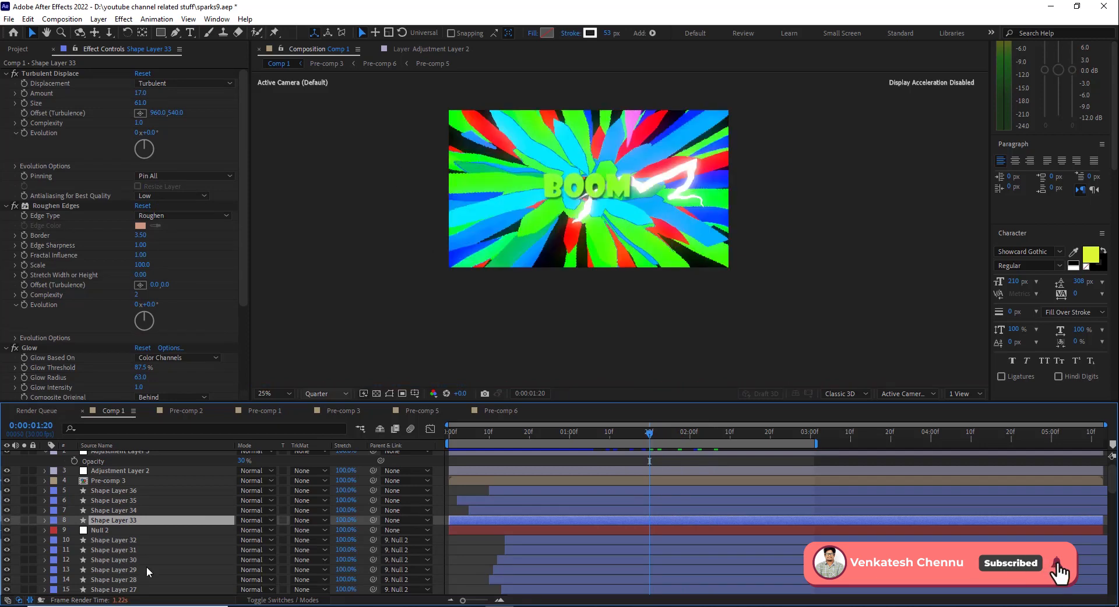
Activate the Pen tool and show mask and shape paths to examine the lightning paths of Shape Layers 34 and 33.
left_click(175, 32)
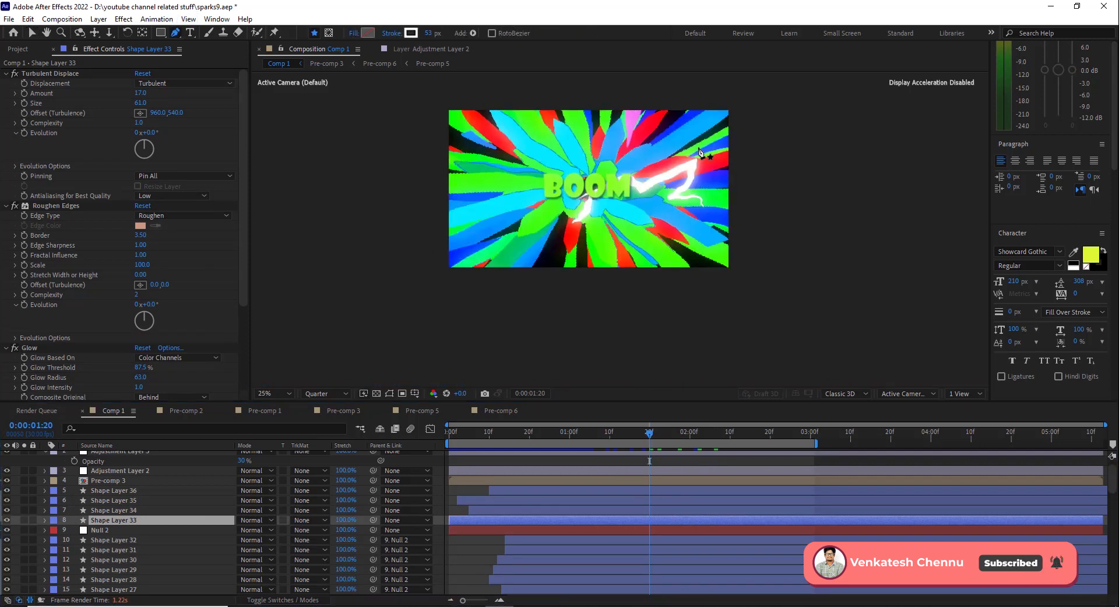
left_click(124, 511)
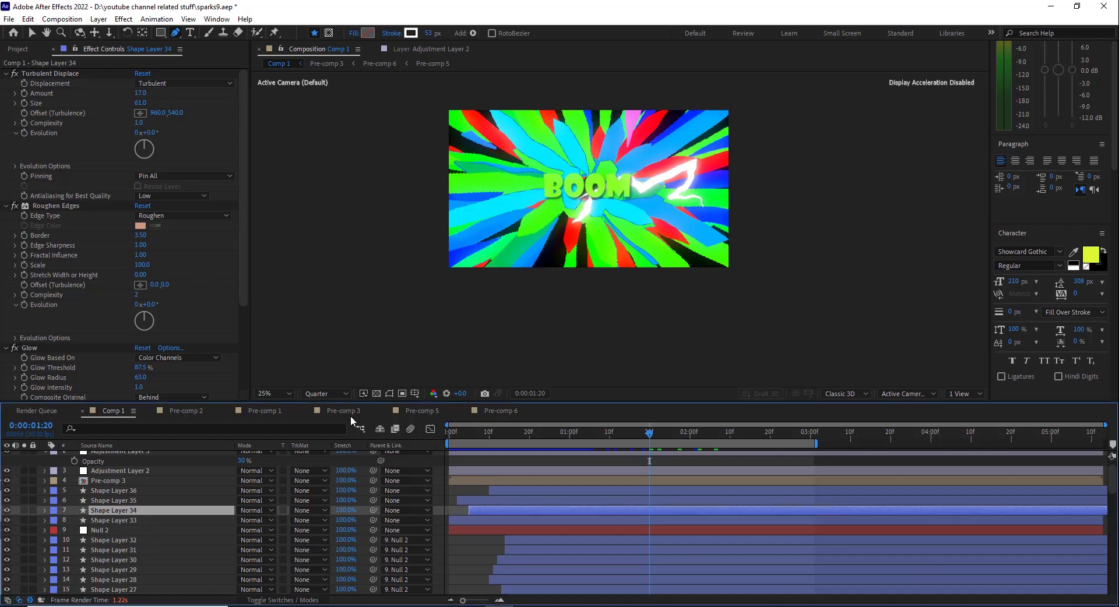
left_click(390, 393)
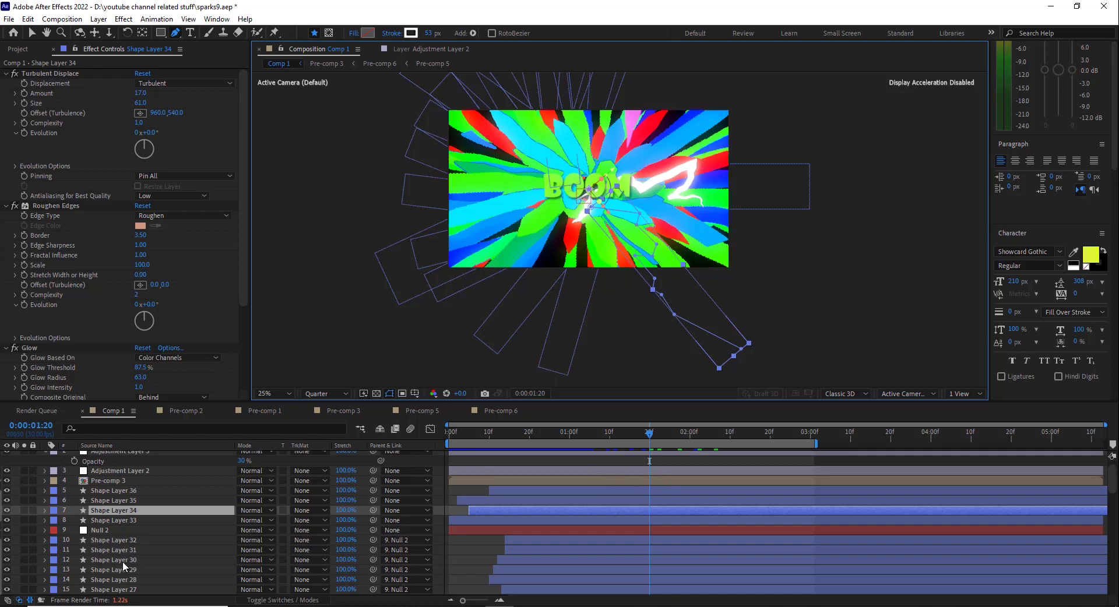
left_click(125, 520)
Examine the Posterize Time effect on Adjustment Layer 2 and view the composition at 0:00:01:07.
scroll(148, 505, "up", 1)
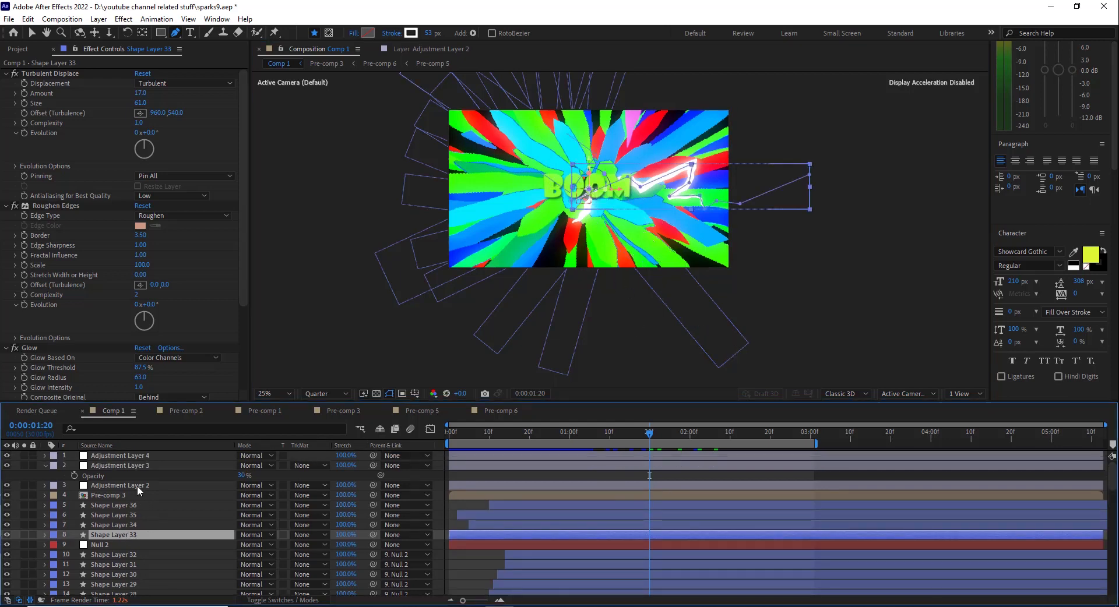
left_click(137, 484)
left_click(51, 74)
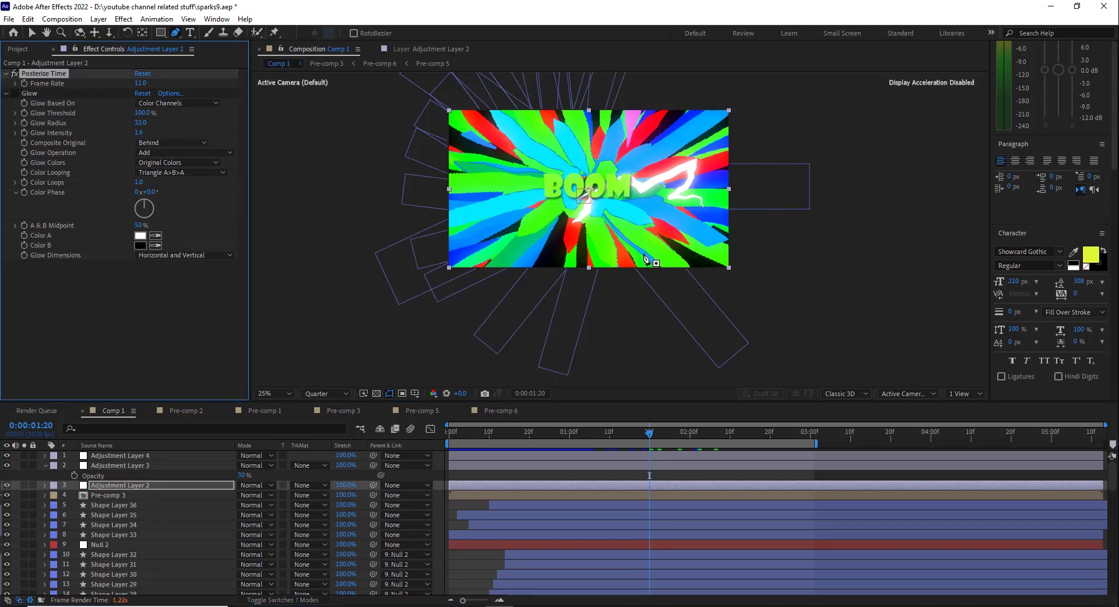
left_click(599, 437)
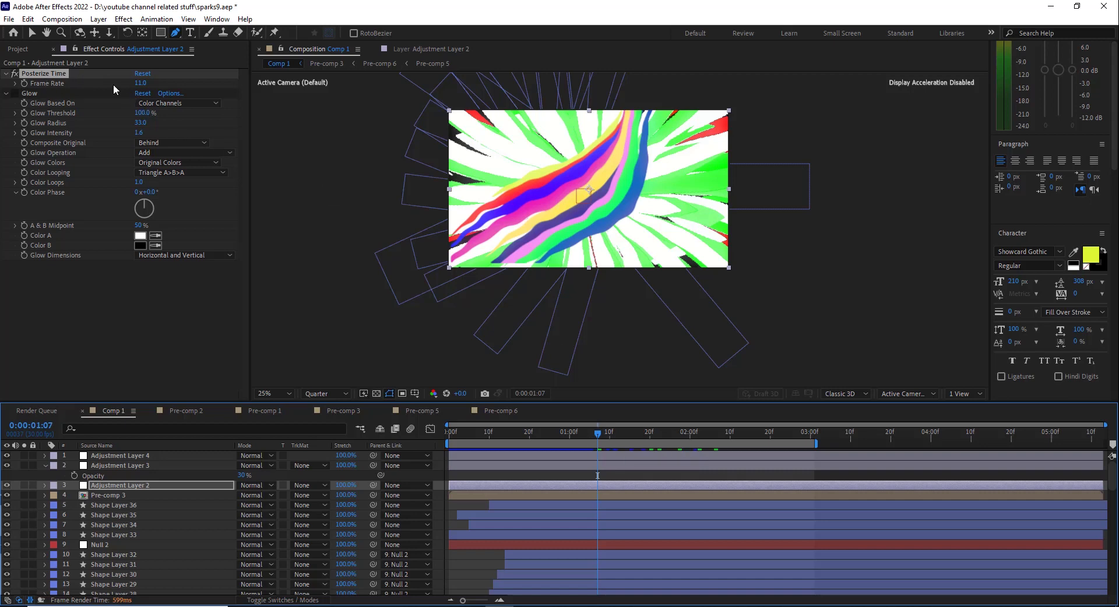
Inspect Adjustment Layer 3's Glow, raise the layer's Opacity to 100% for comparison, and restore it to 30%.
left_click(119, 466)
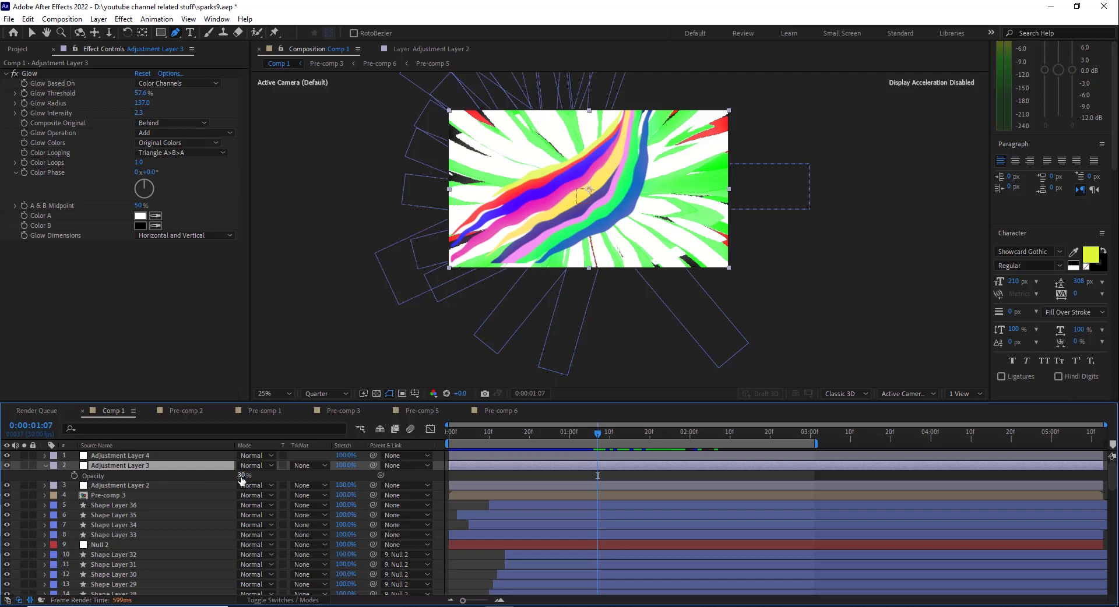
left_click(289, 481)
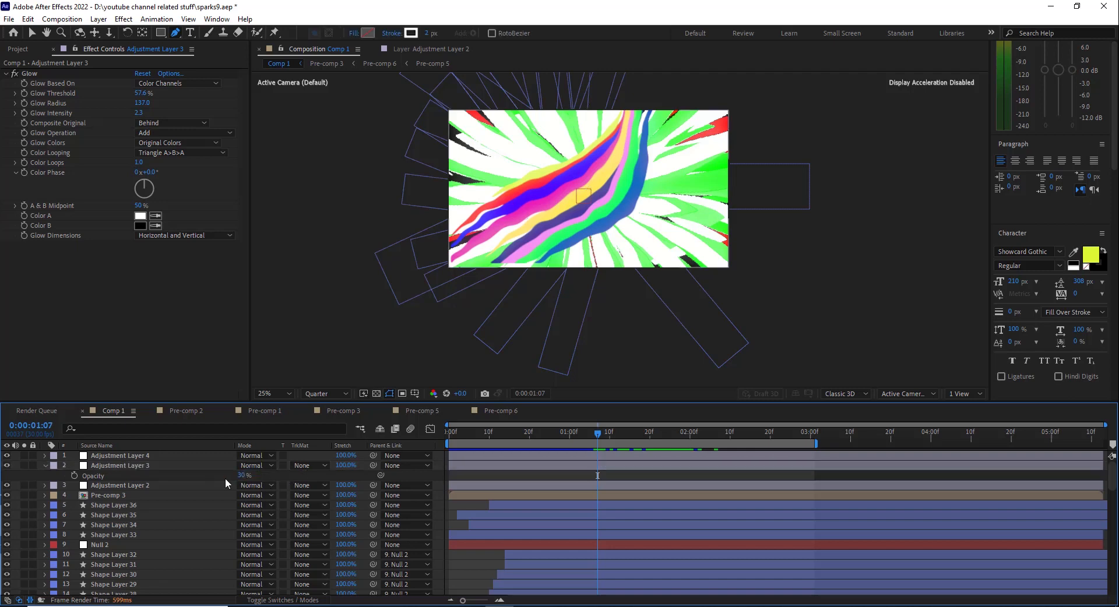
left_click_drag(242, 475, 324, 466)
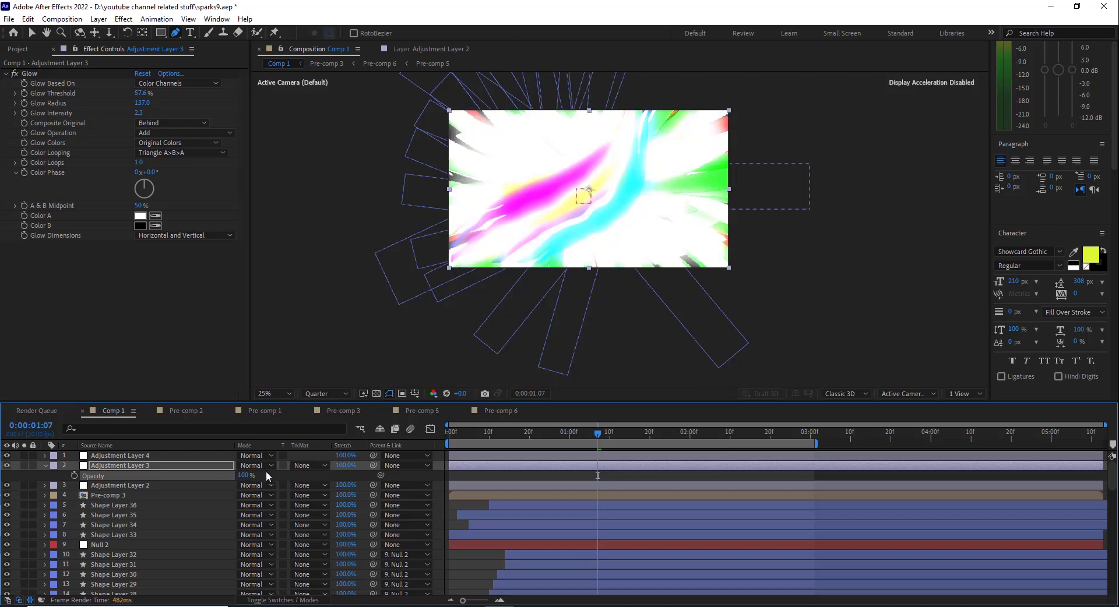
left_click(245, 475)
type("30")
key("Return")
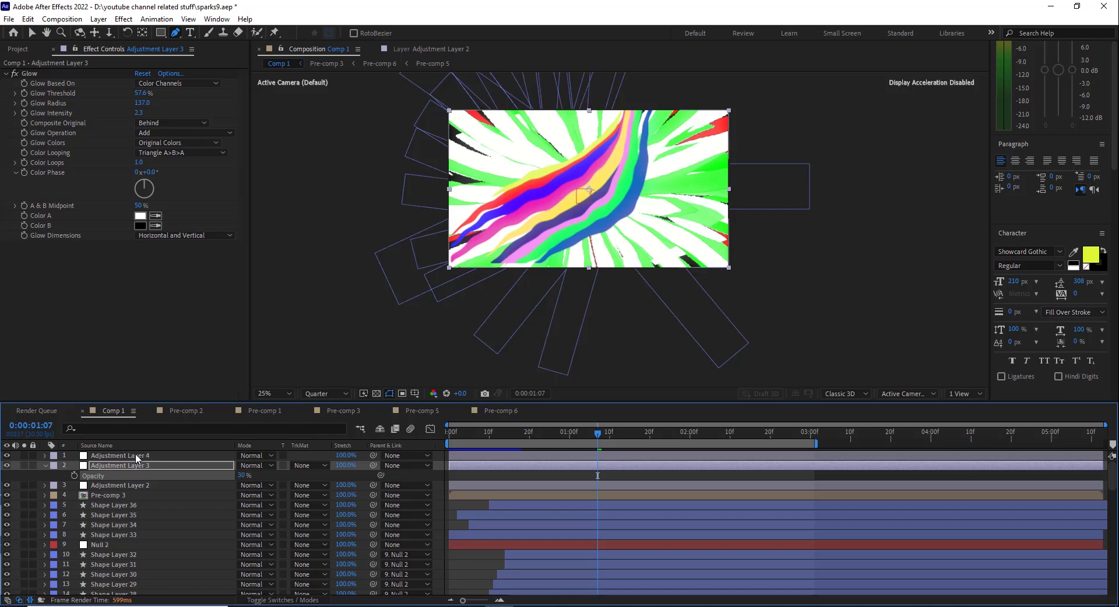
Inspect Adjustment Layer 4's Transform effect, scrubbing past its Position keyframes and loopOut("pingpong") expression to 0:00:00:12, then collapse the layer.
left_click(135, 455)
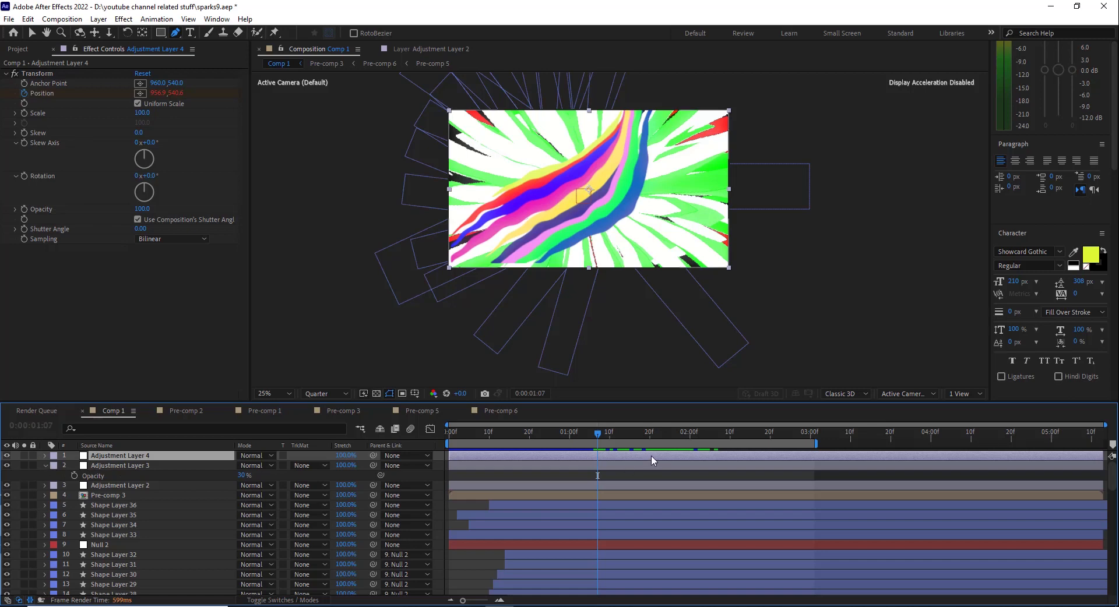
left_click(582, 435)
left_click_drag(582, 435, 669, 429)
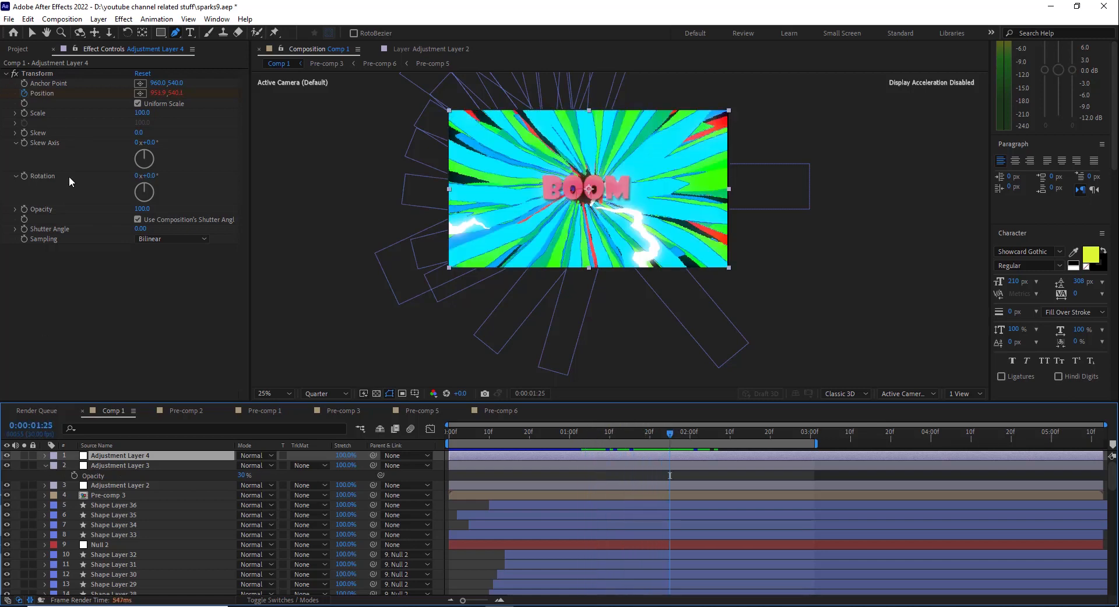
left_click(44, 456)
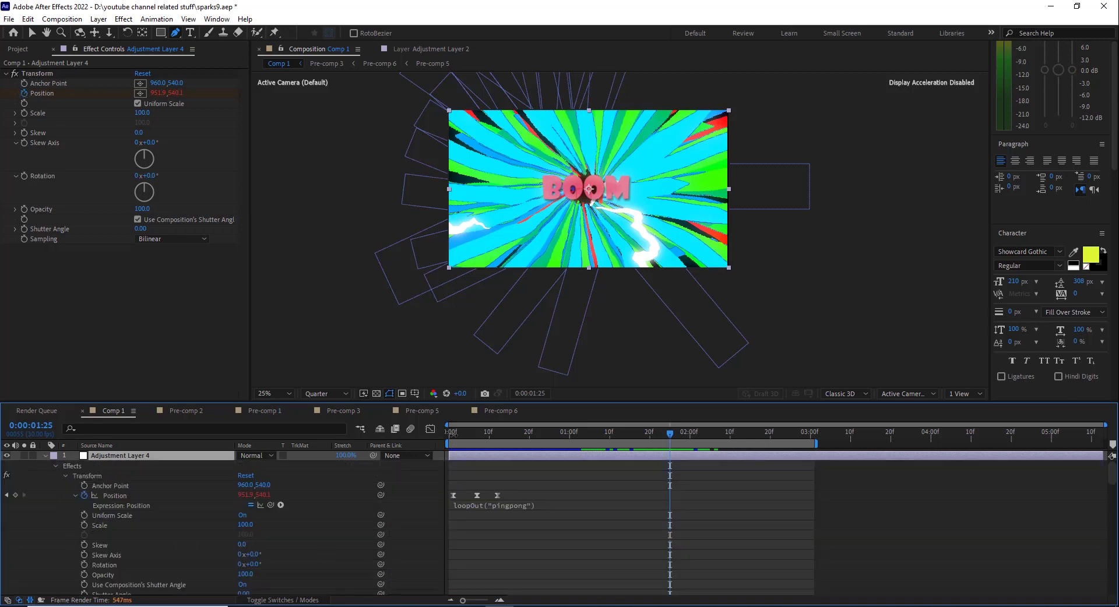
left_click_drag(466, 435, 497, 434)
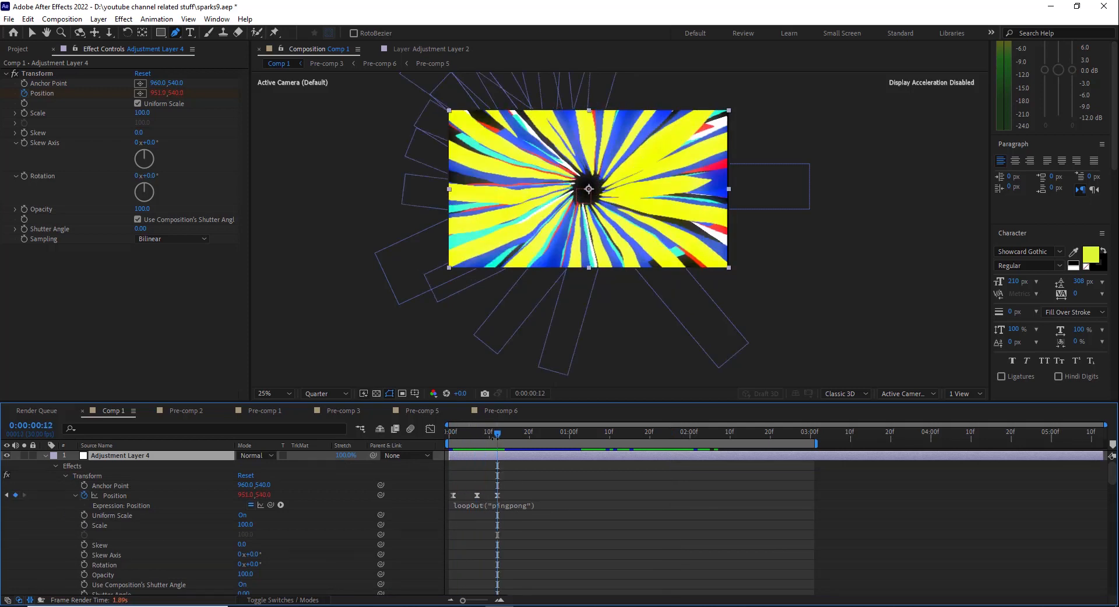
left_click(43, 456)
Solo Shape Layer 25, scrub to 0:00:00:29 to view its streak alone, and expand the layer's properties.
scroll(195, 524, "down", 5)
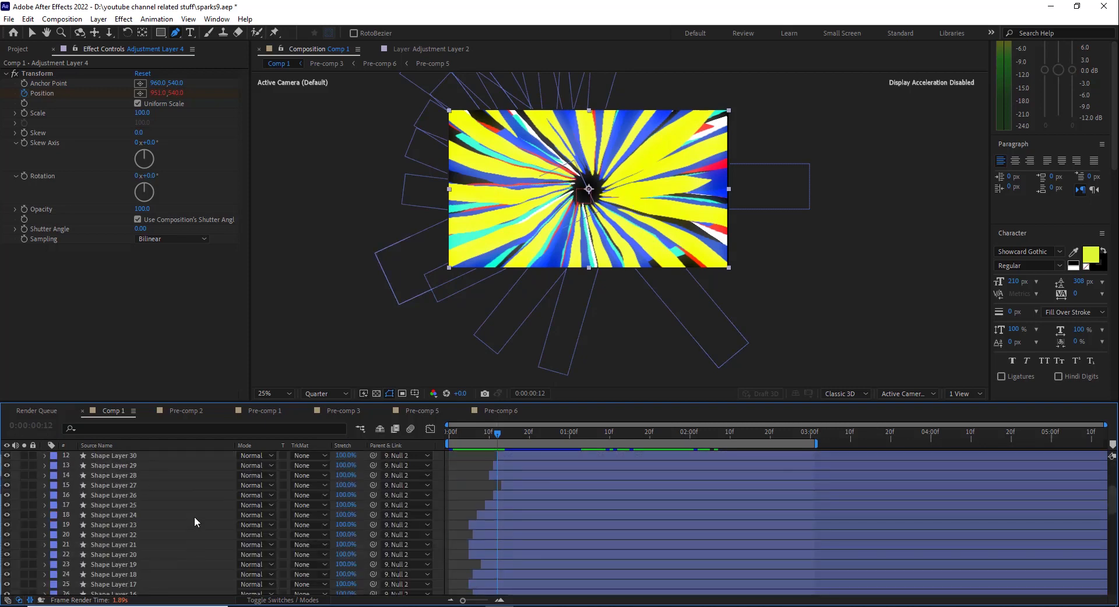
scroll(194, 516, "up", 2)
left_click(129, 505)
left_click(24, 504)
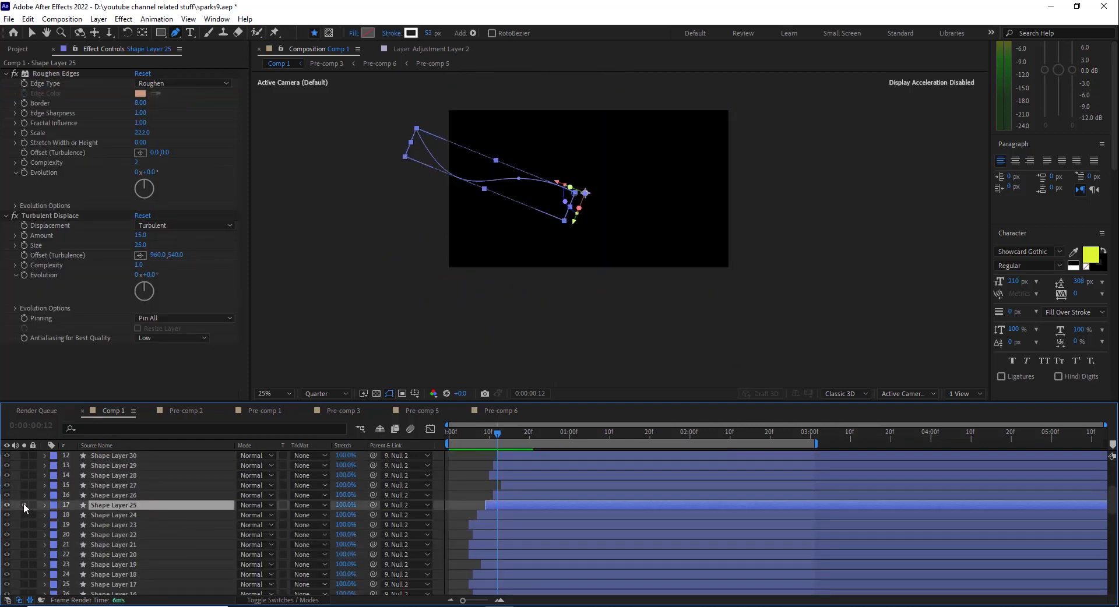
left_click_drag(511, 432, 564, 428)
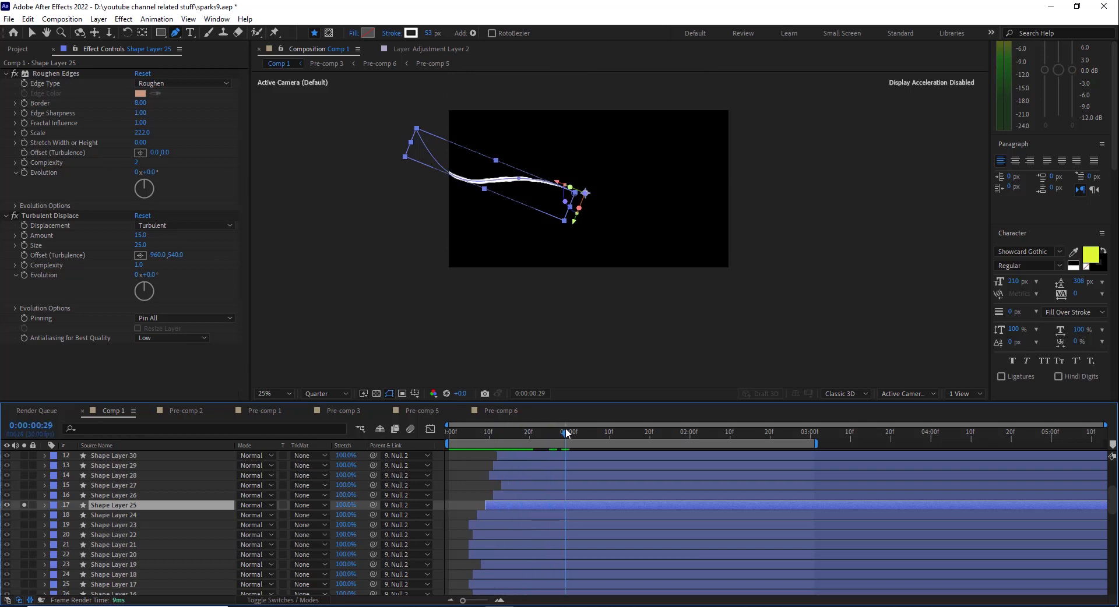
left_click(44, 505)
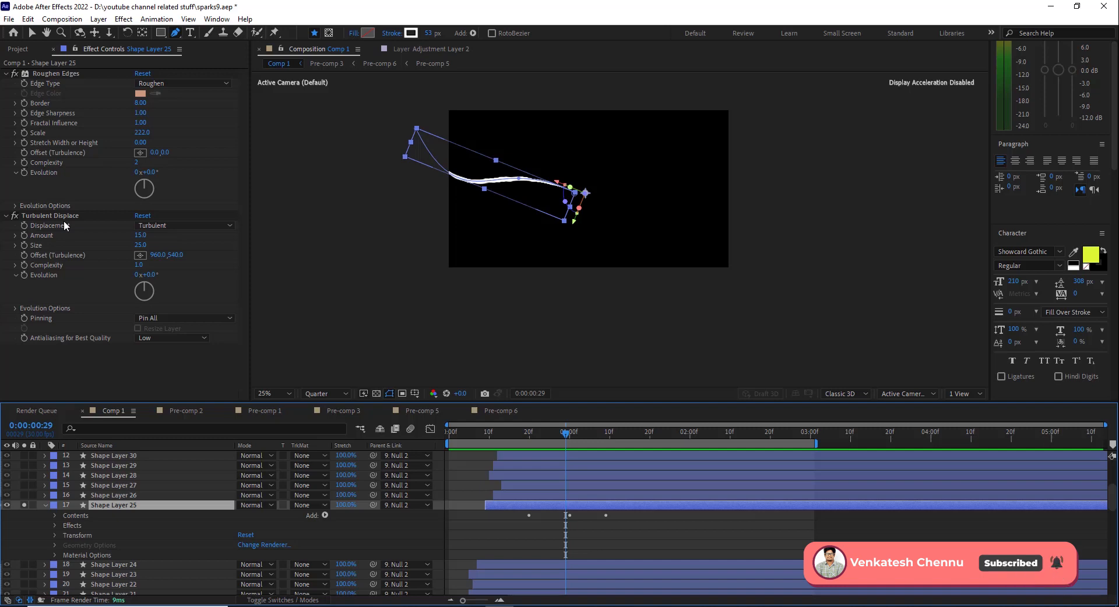
Review Pre-comp 6, Pre-comp 2 and Pre-comp 1, viewing Pre-comp 1's burst shapes at 0:00:00:15, and return to Comp 1.
left_click(489, 410)
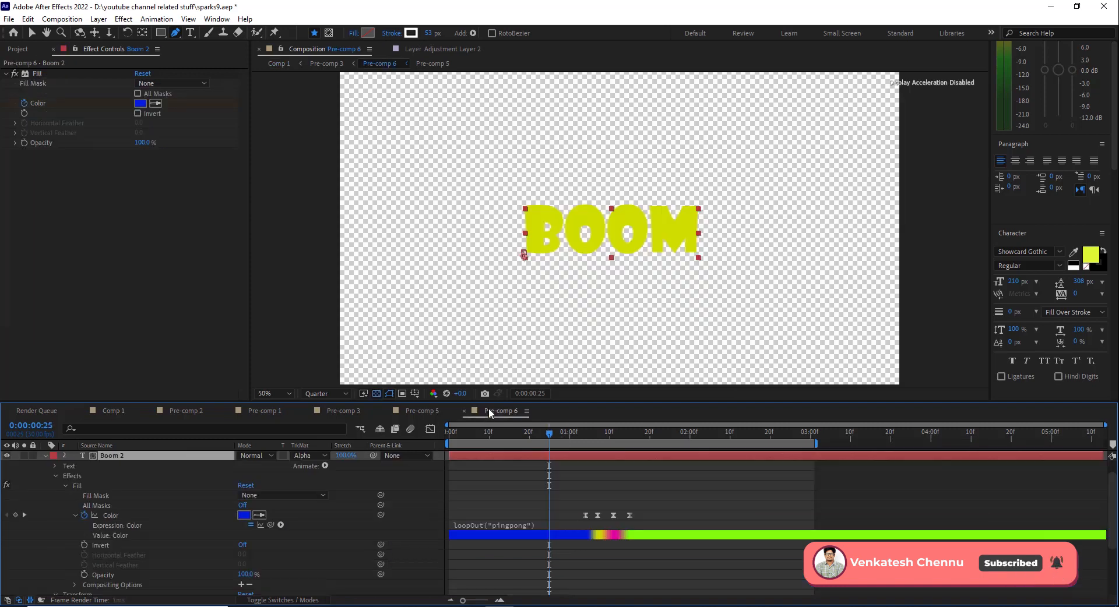
left_click(263, 411)
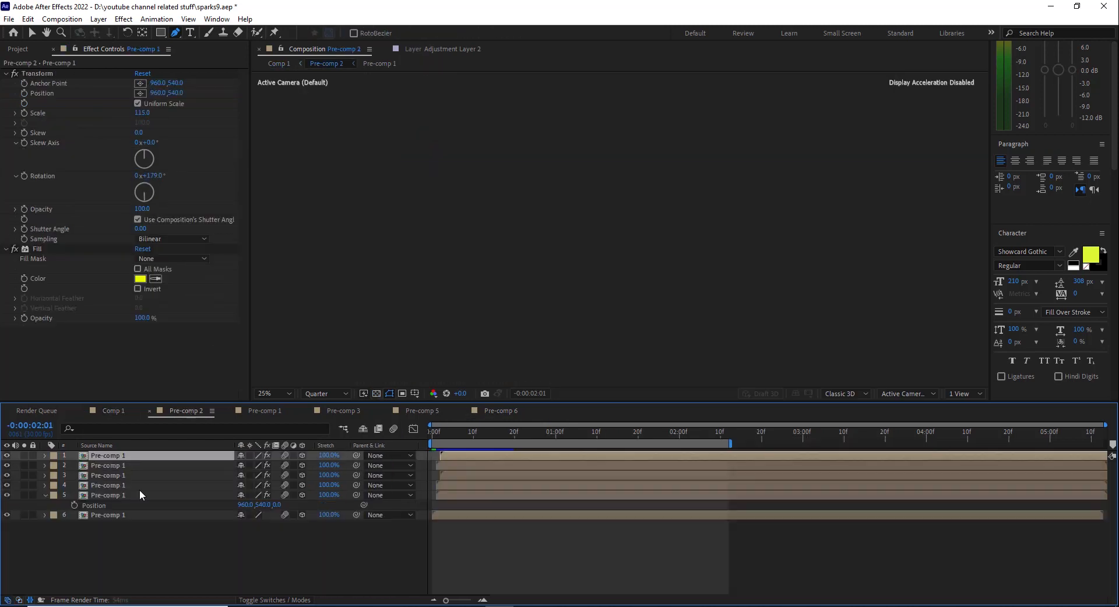
left_click_drag(505, 432, 492, 436)
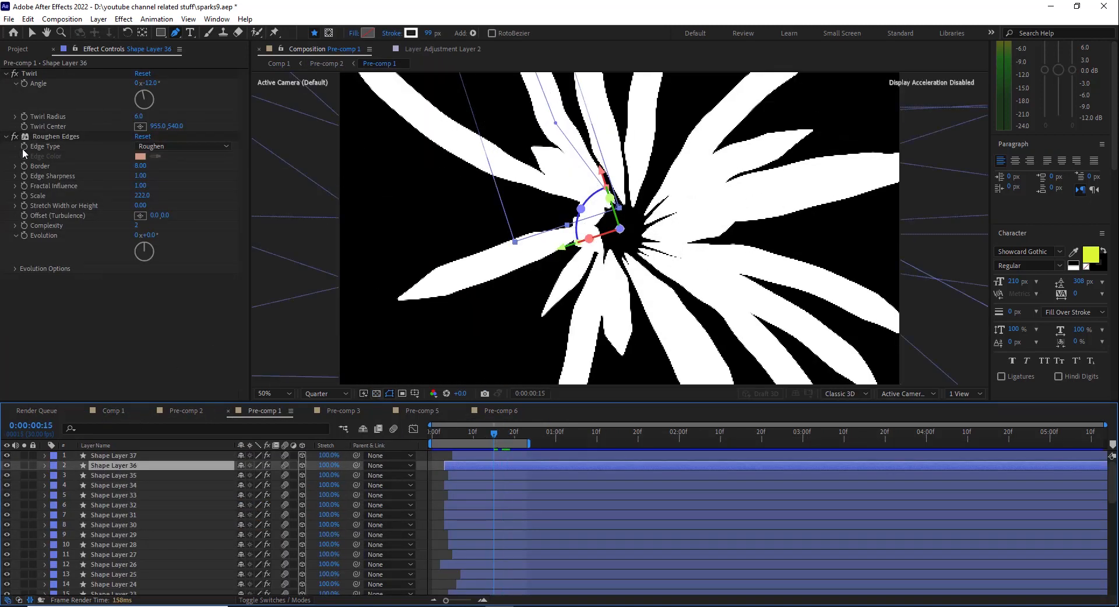
left_click(110, 409)
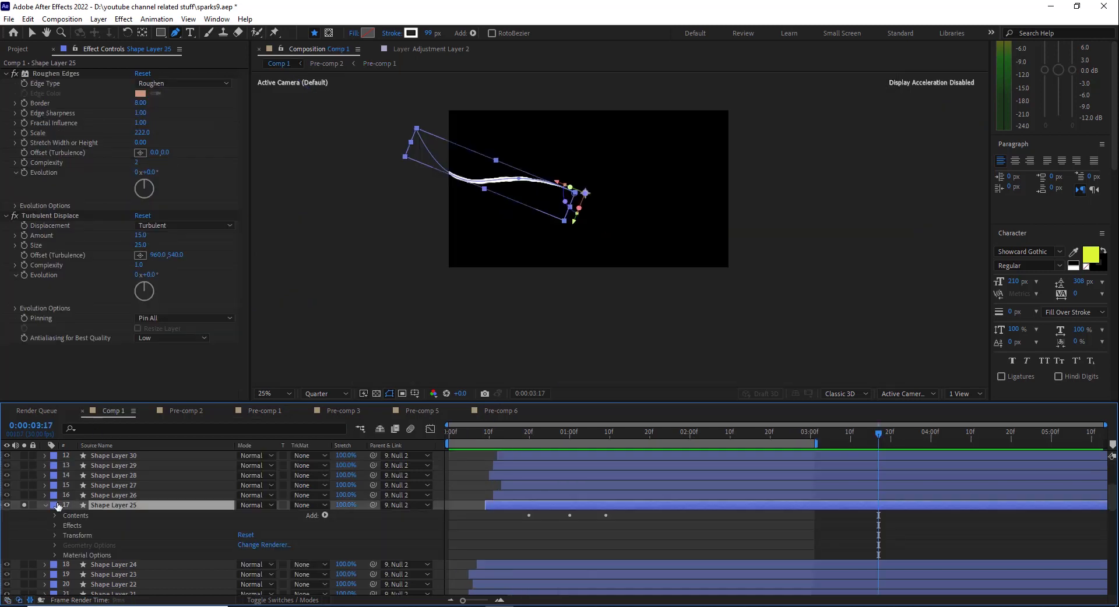
Unsolo Shape Layer 25 and play the Comp 1 preview at Full resolution after moving the time to 0:00:00:01.
left_click(25, 504)
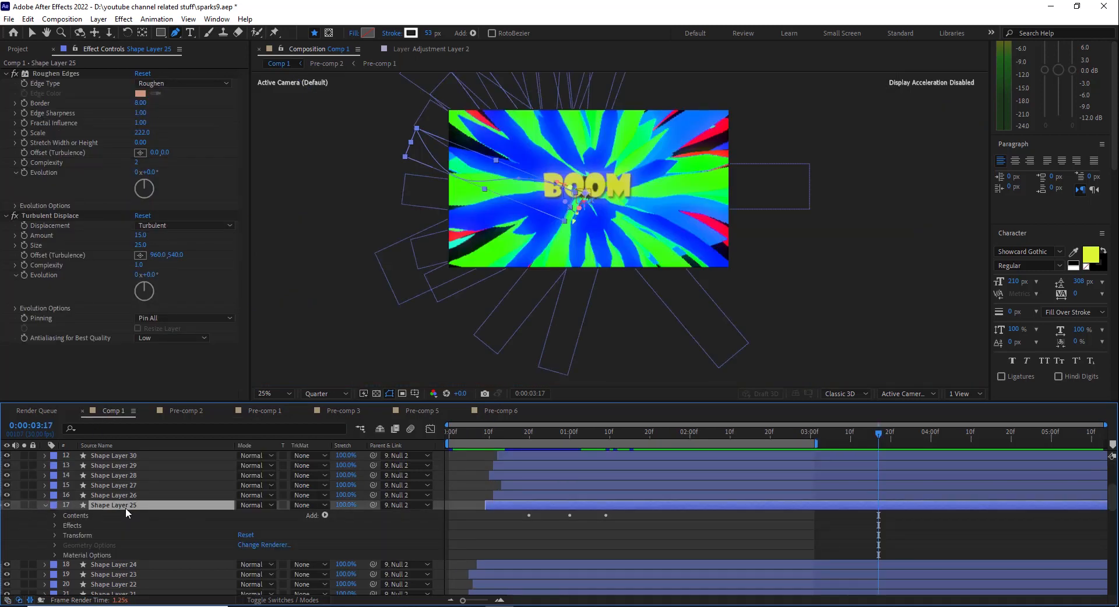
left_click(453, 432)
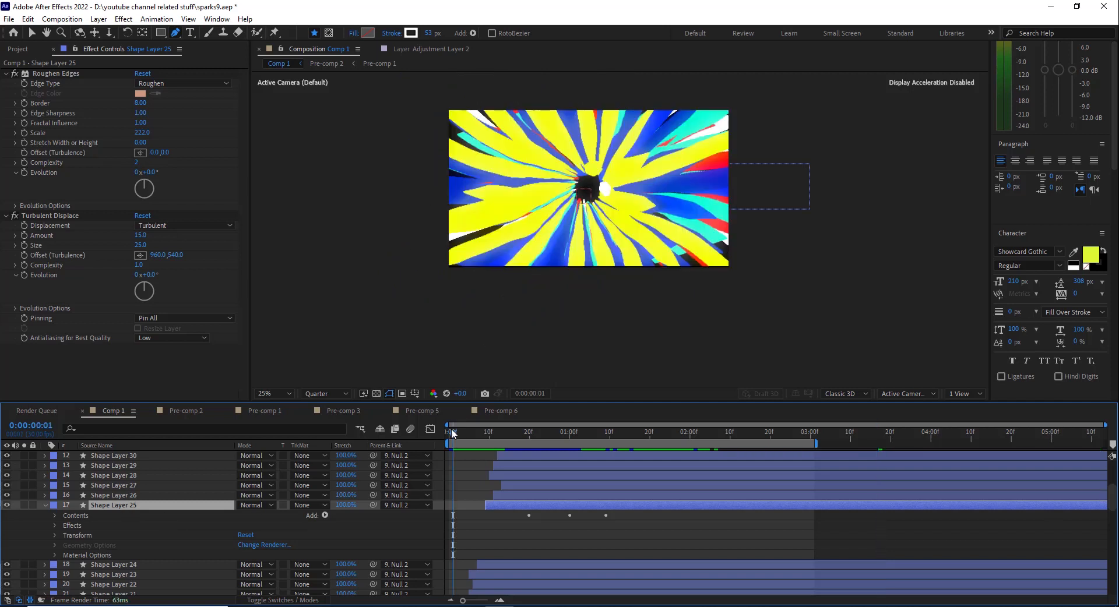
left_click(317, 395)
left_click(323, 422)
left_click(1050, 143)
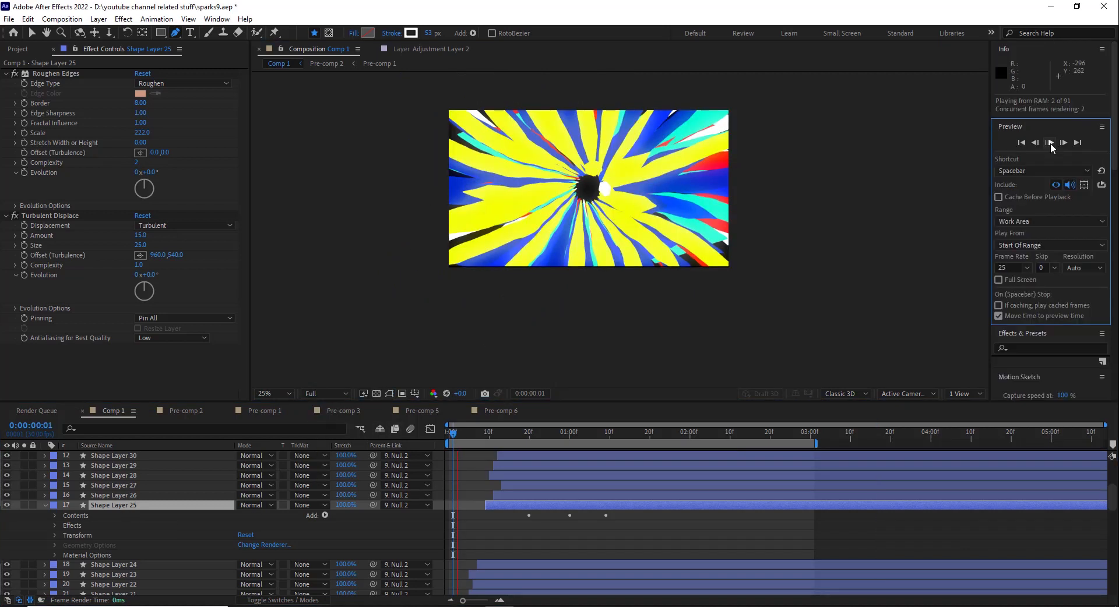